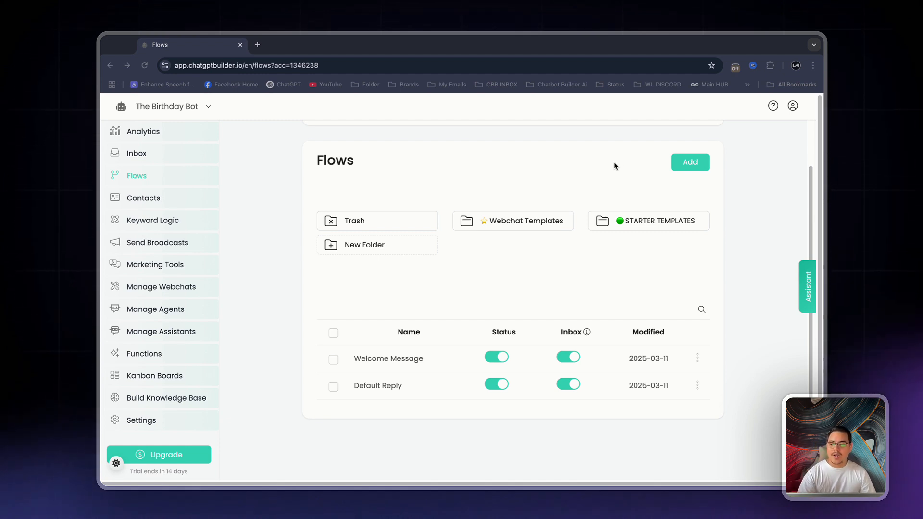
Create a new flow named "Birthday Detail Collector"
scroll(614, 165, "up", 1)
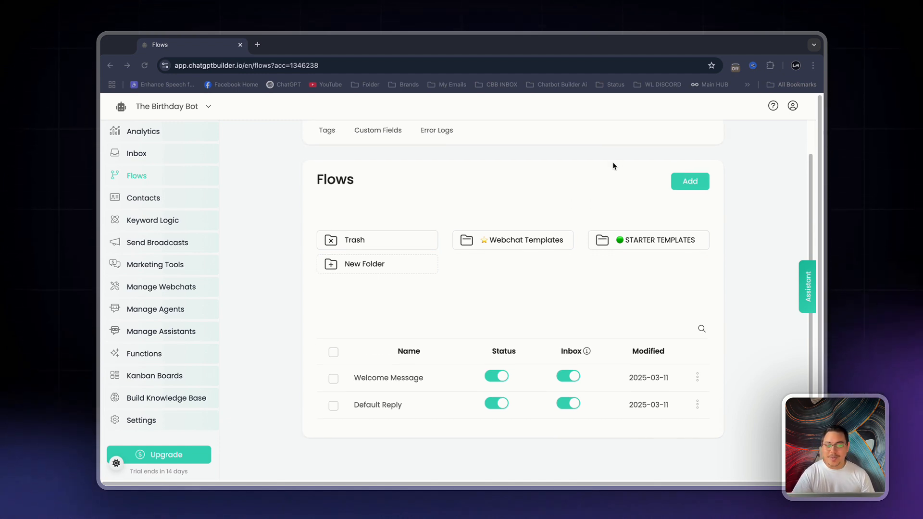
left_click(691, 187)
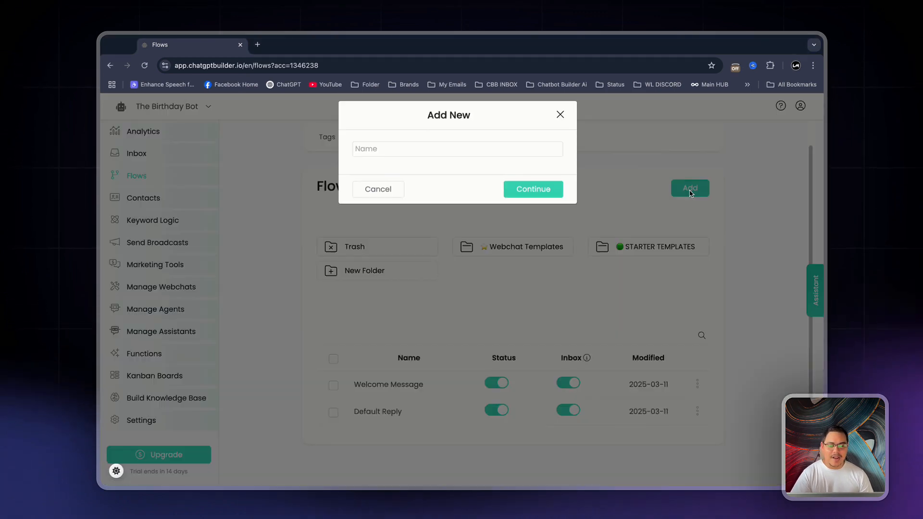
left_click(392, 154)
type("Birthday De")
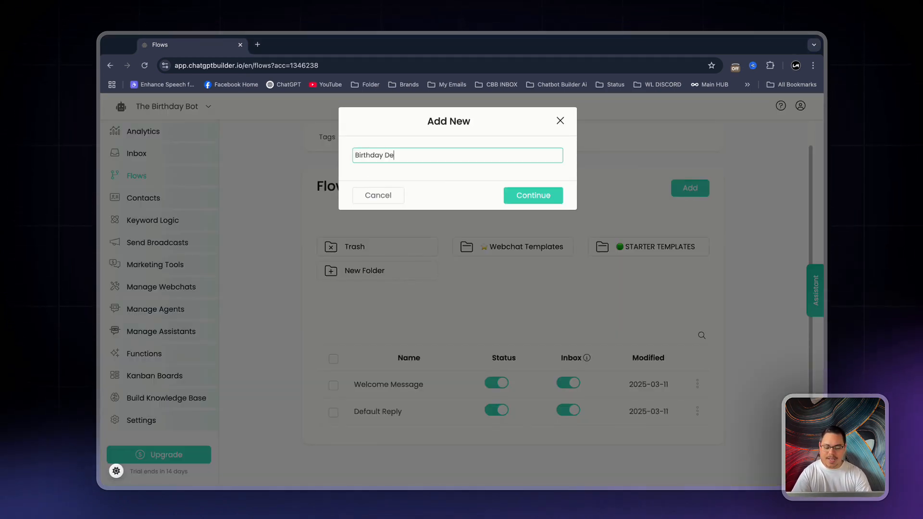
type("tail Collector")
key("Return")
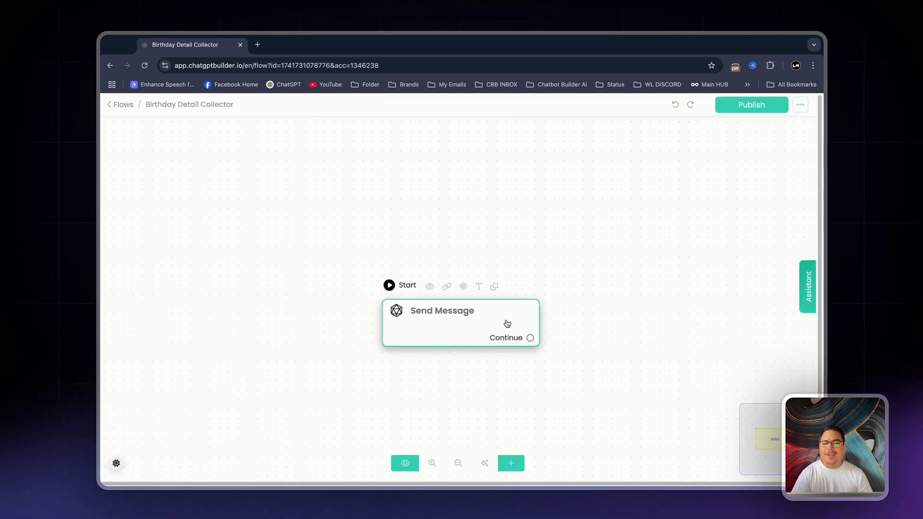
Reposition the starting Send Message node slightly higher on the canvas and add a Get User Data block to it
left_click_drag(504, 324, 501, 282)
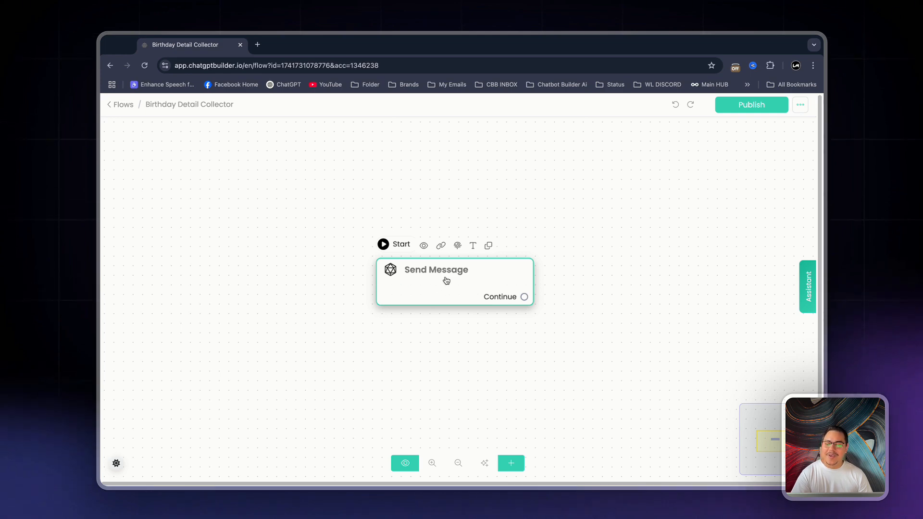
left_click(464, 279)
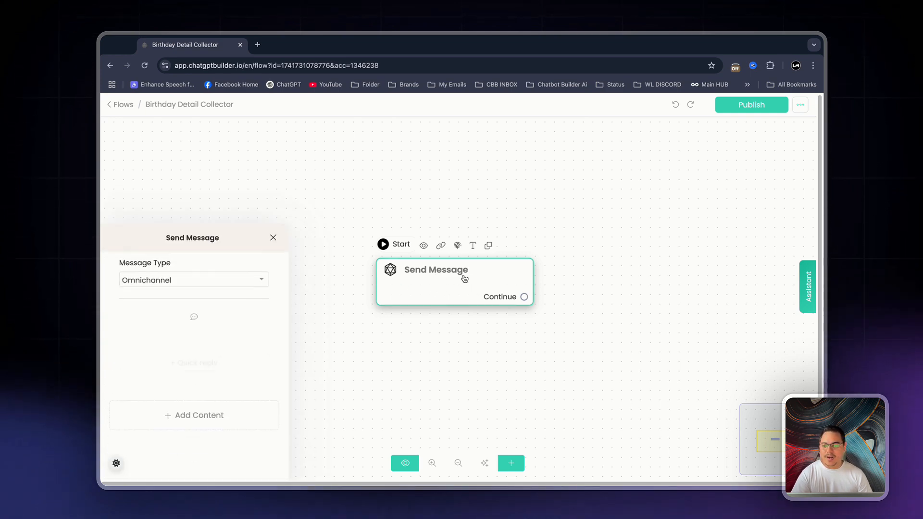
left_click(244, 317)
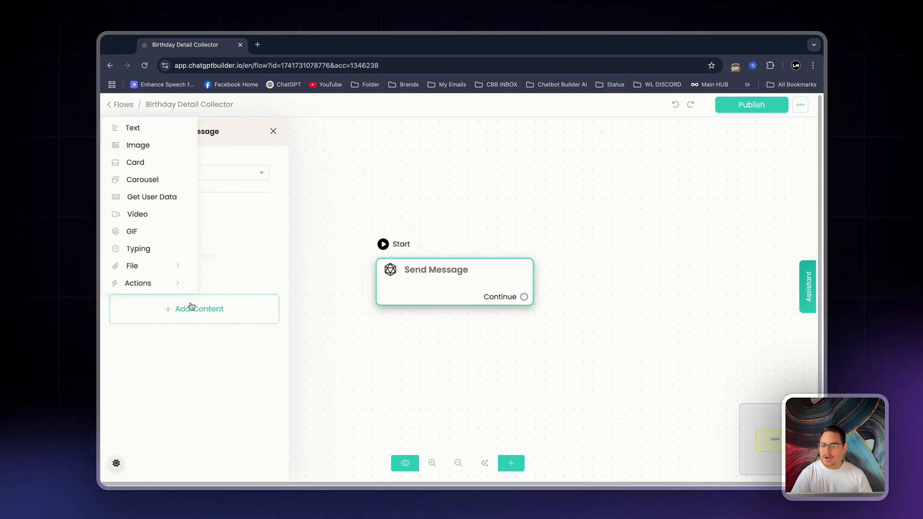
left_click(152, 197)
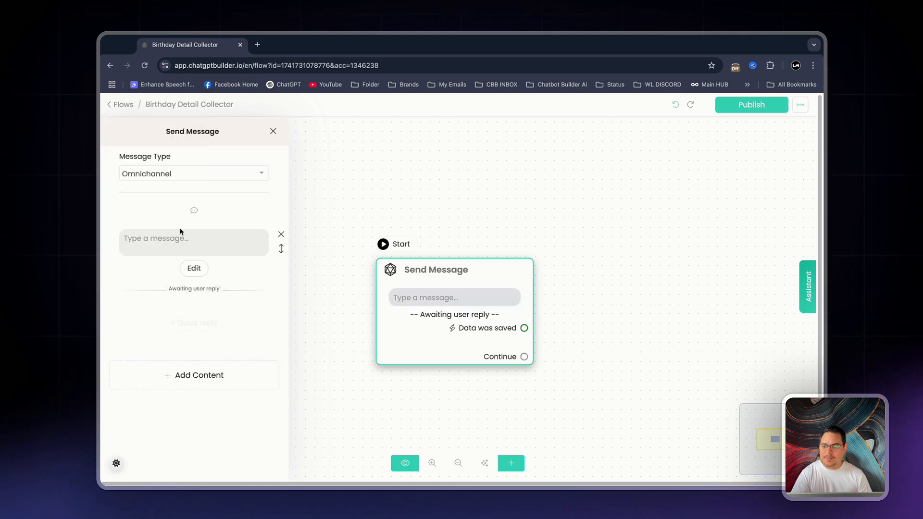
Begin the Get User Data message with "Heya, please let us know what your Full name is"
left_click(201, 236)
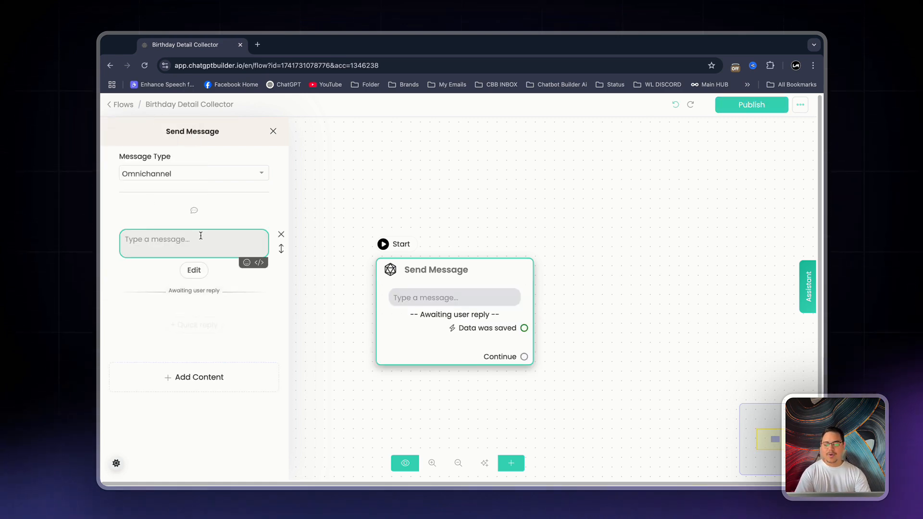
type("Heya")
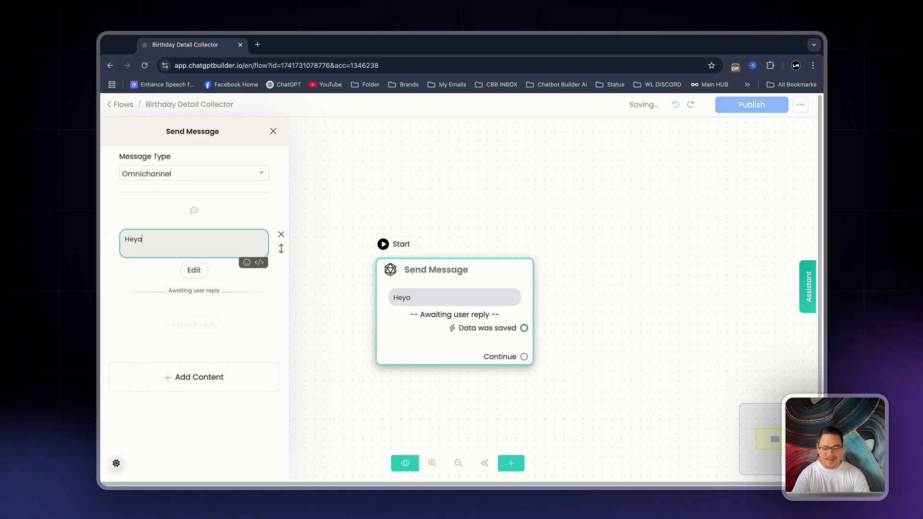
type(",")
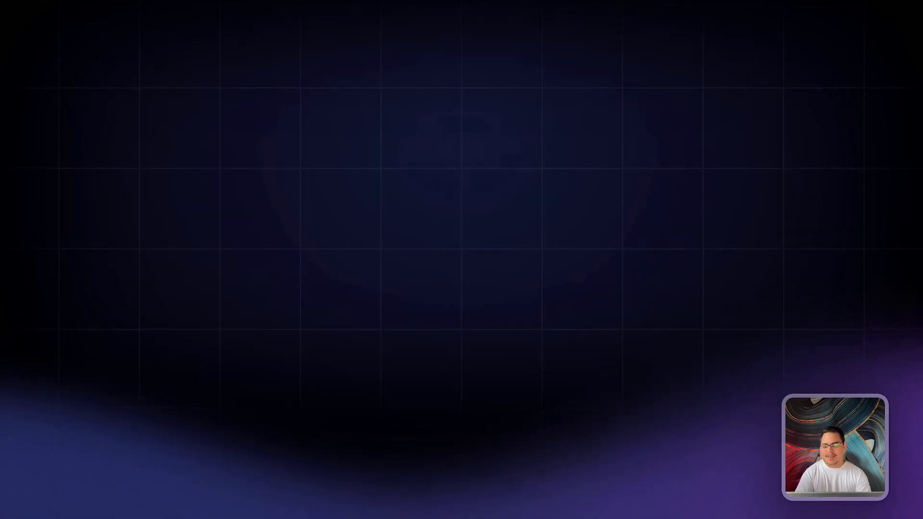
type("please let")
type(" us know wh")
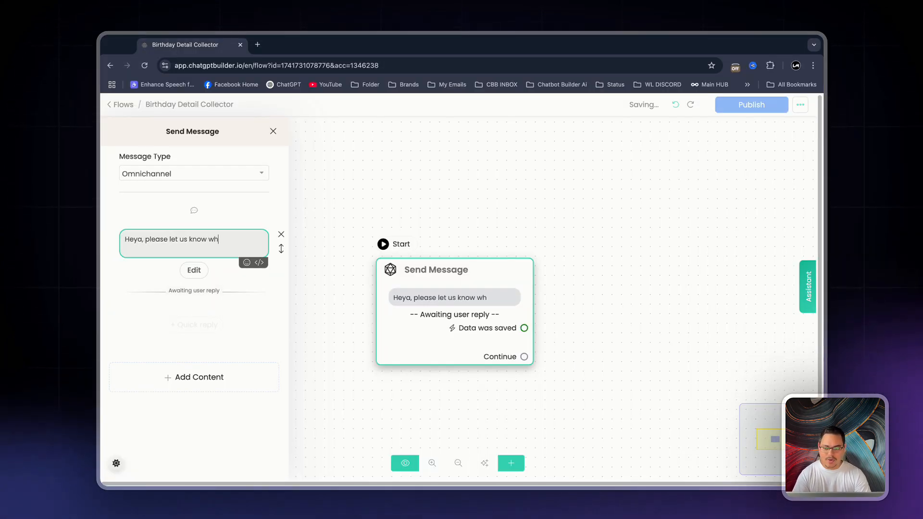
type("at your name is")
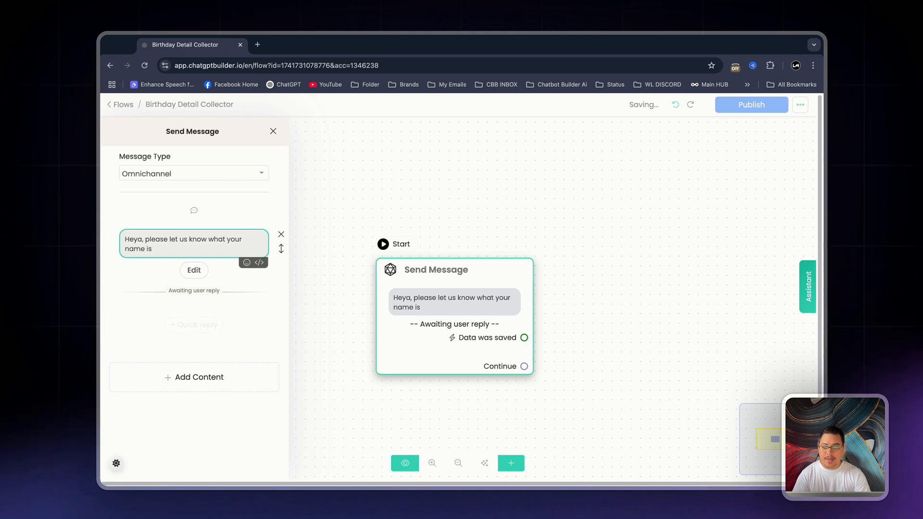
key("BackSpace")
key("BackSpace")
key("BackSpace")
key("BackSpace")
key("BackSpace")
key("BackSpace")
key("BackSpace")
type("Fu")
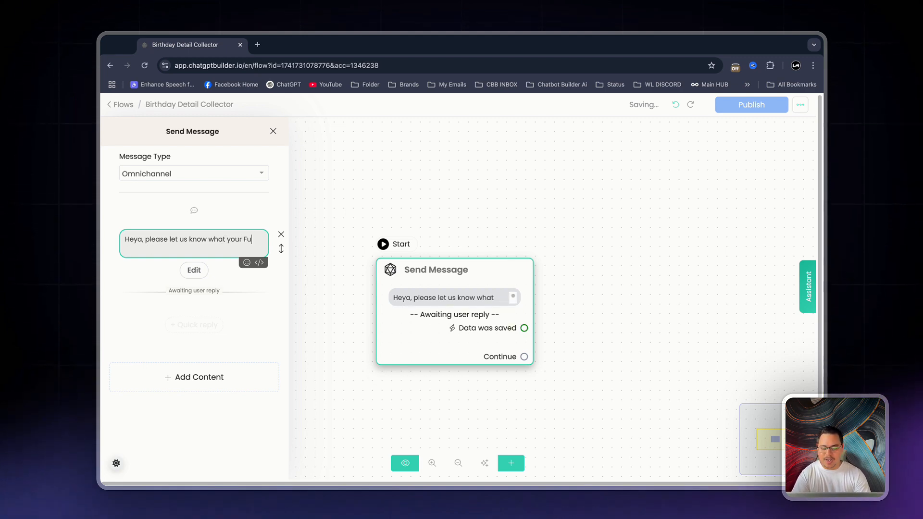
type("ll name is sot")
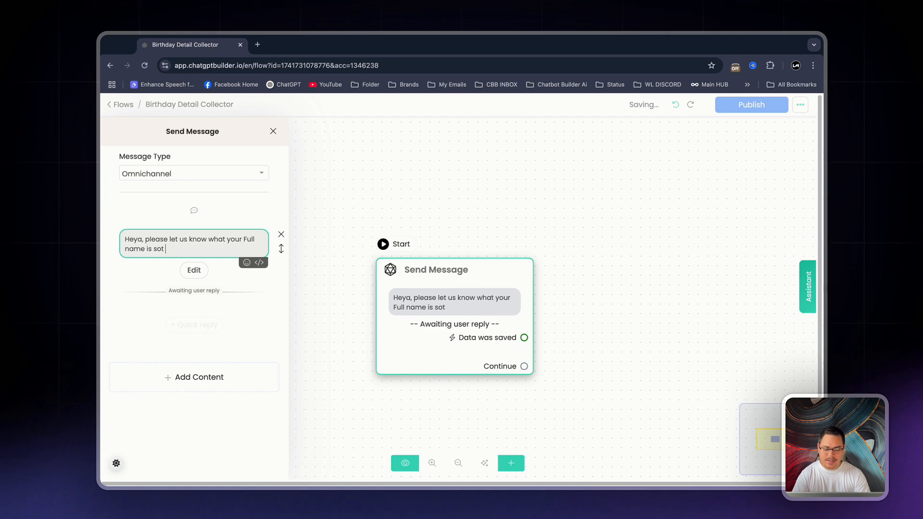
type(" hat we can add you")
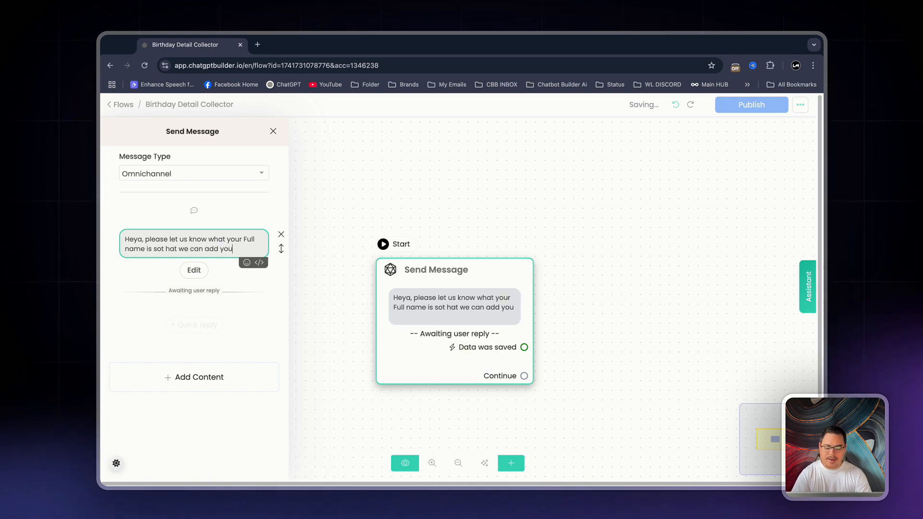
type(" to our VIP ")
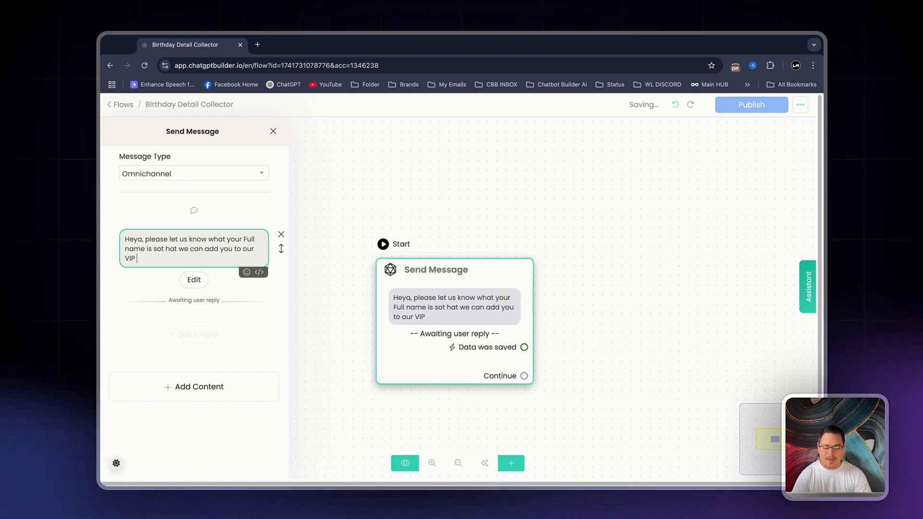
type("Email listing")
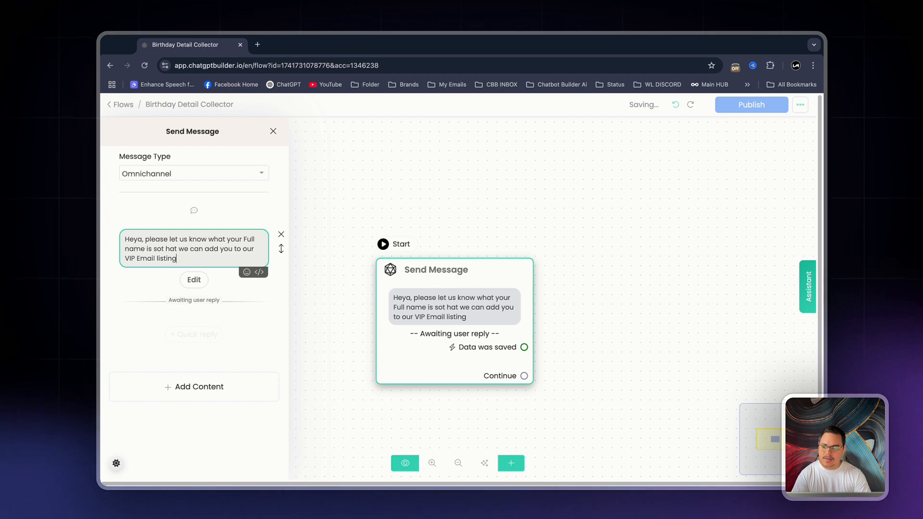
type(", and send yo")
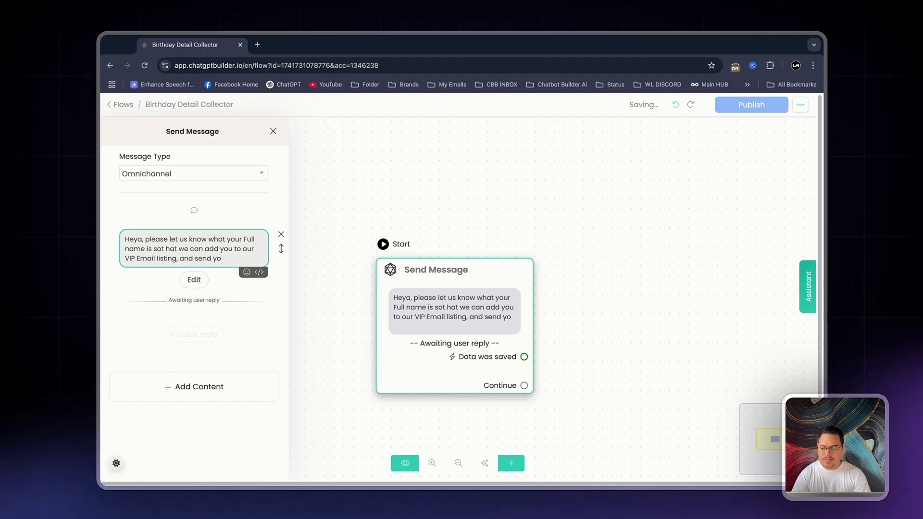
Continue the message with "sot hat we can add you to our VIP Email listing and send you something special on your Birthday."
key("BackSpace")
key("BackSpace")
key("BackSpace")
key("BackSpace")
key("BackSpace")
key("BackSpace")
key("BackSpace")
key("BackSpace")
key("BackSpace")
key("BackSpace")
key("BackSpace")
key("BackSpace")
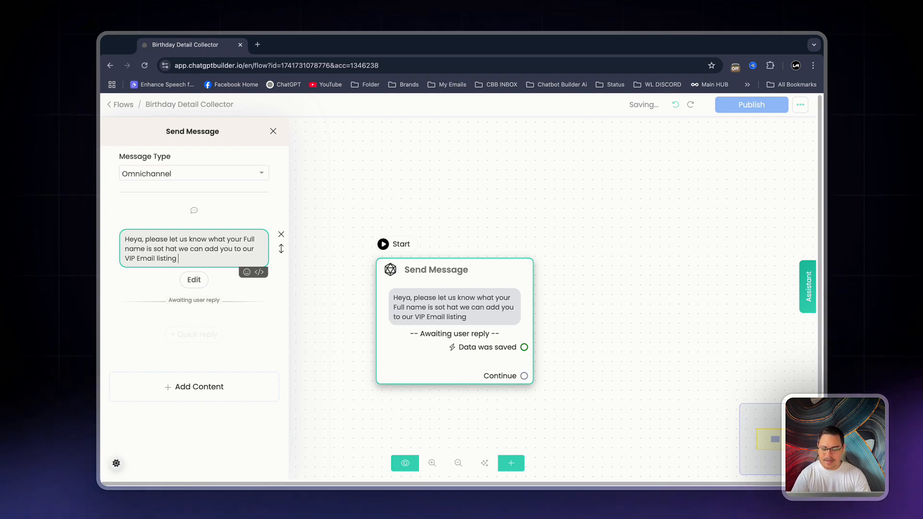
type("and send you something sp")
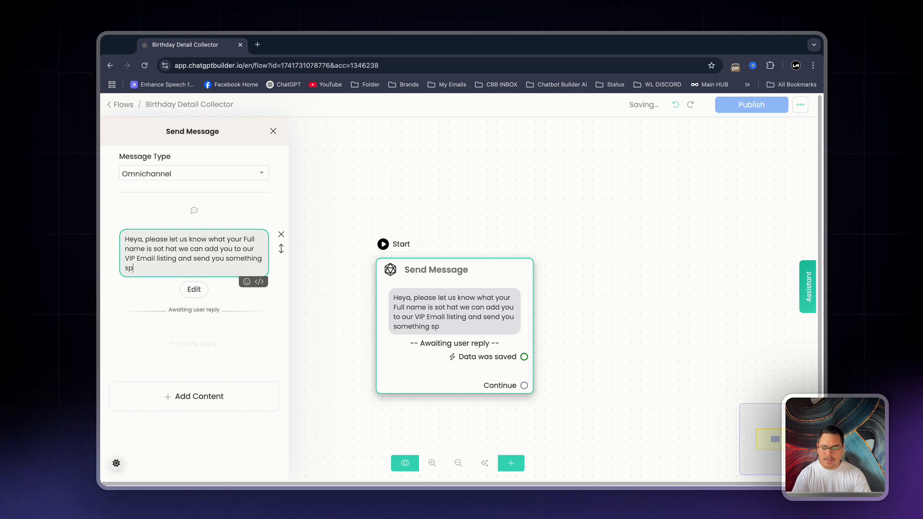
type("ecial on your Birthday.")
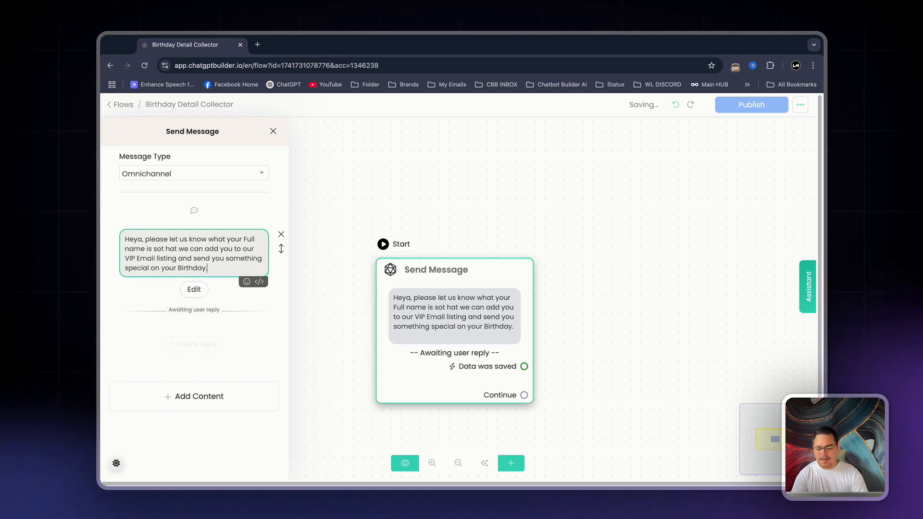
Configure the name question with reply type Text, saving the response to Full Name, with an empty skip button label, and save it
left_click(194, 289)
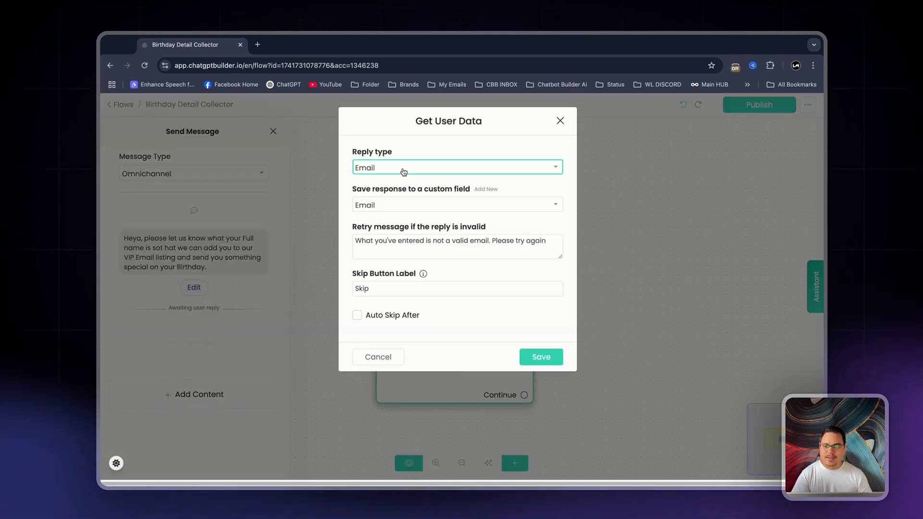
left_click(404, 172)
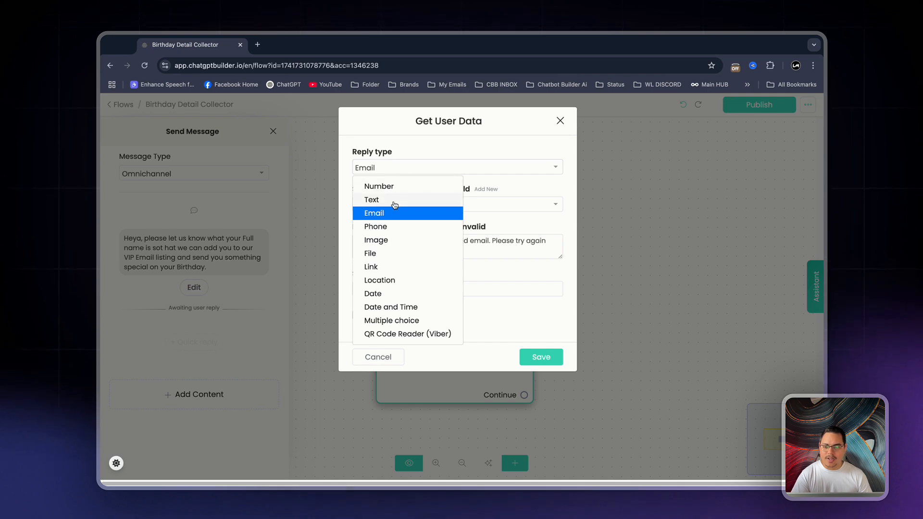
left_click(394, 202)
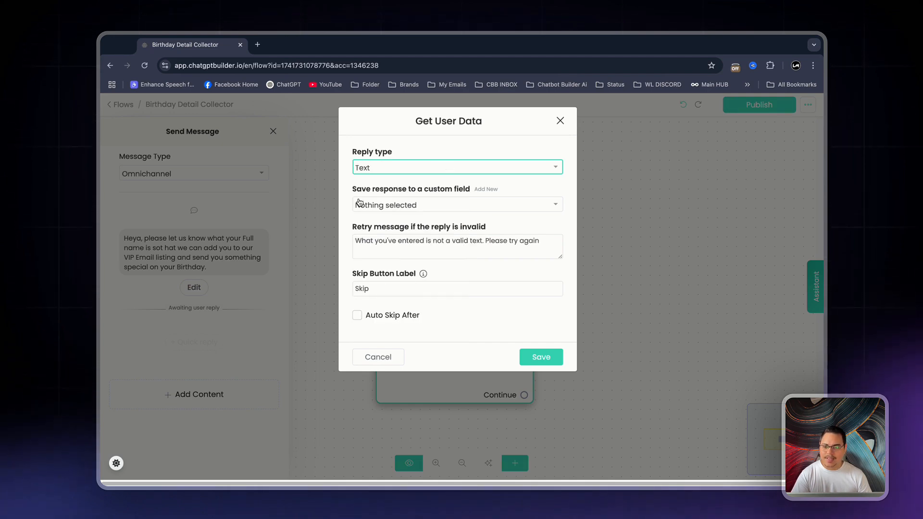
left_click(431, 207)
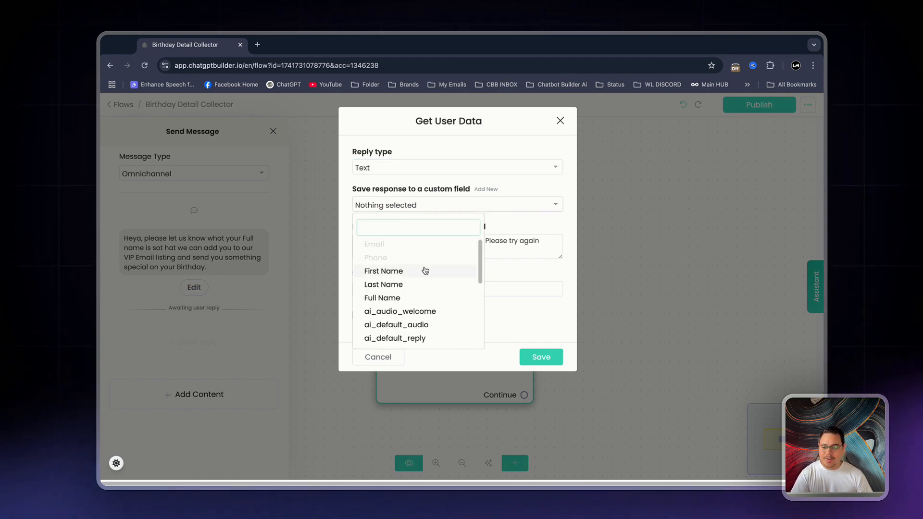
left_click(409, 302)
left_click(380, 294)
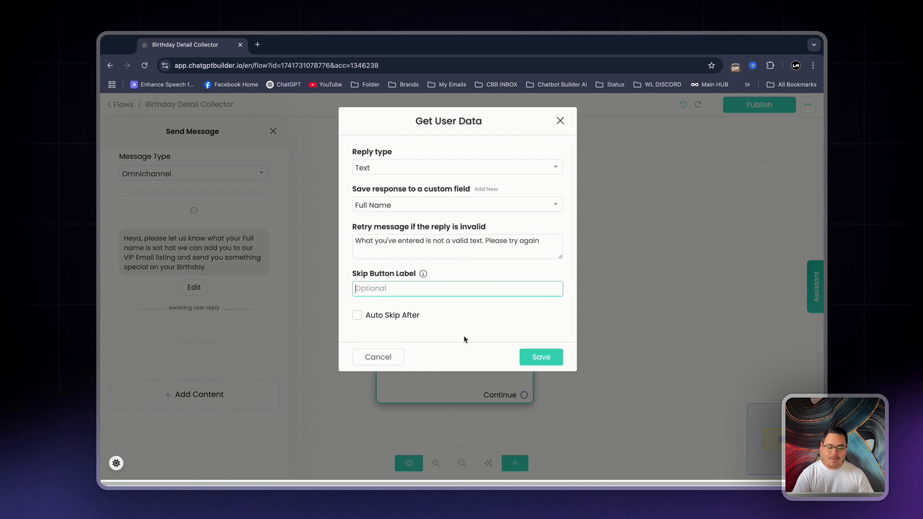
left_click(538, 357)
Link the first node's Continue output to a new Send Message node and add a Get User Data block there
left_click_drag(421, 356, 172, 301)
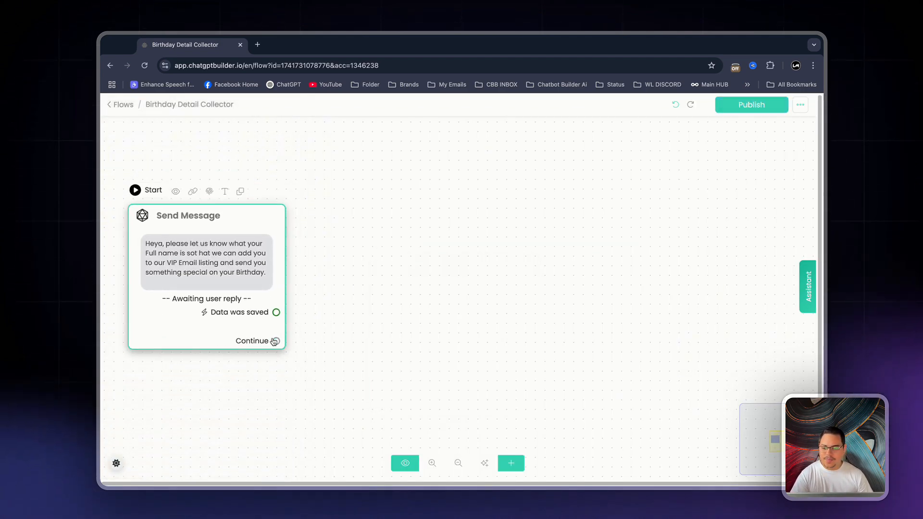
left_click_drag(276, 342, 383, 238)
left_click(249, 310)
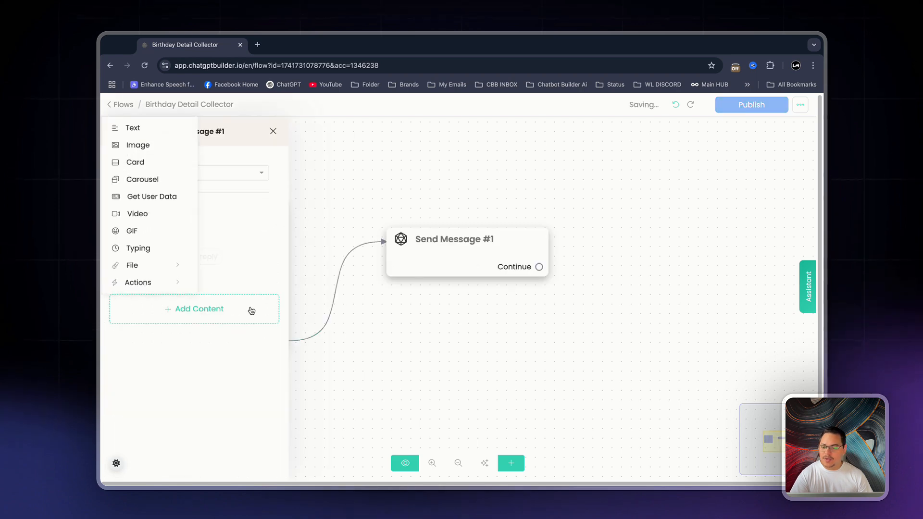
left_click(138, 197)
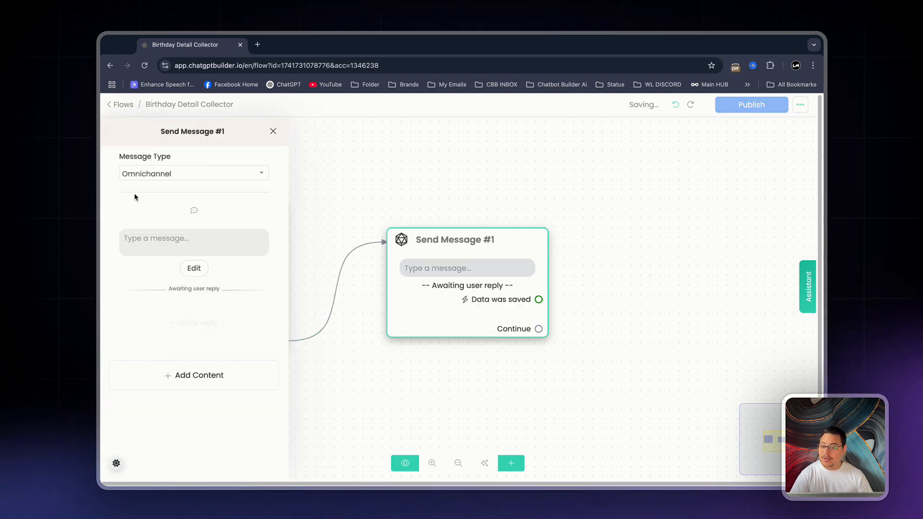
Write "Thank you so much, When is your Next Birthday, just tell us the day in the month" as the Get User Data message
left_click(195, 238)
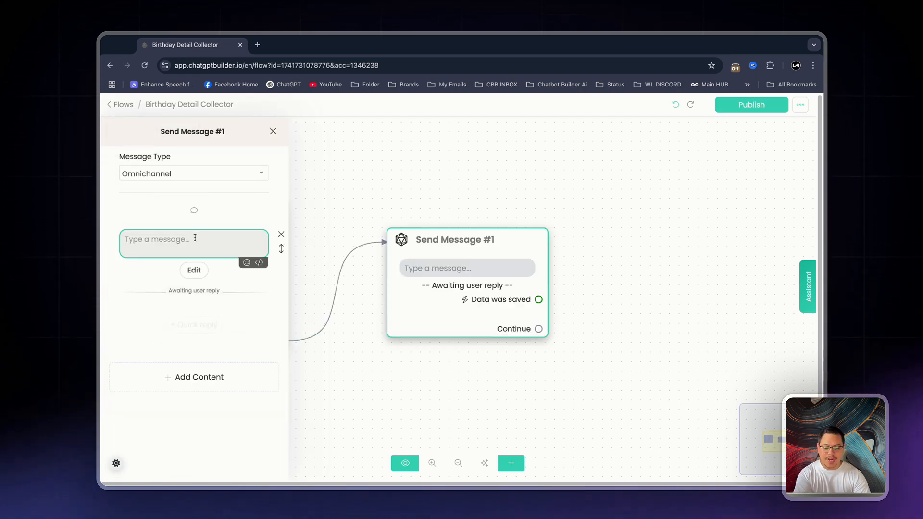
type("Thank you so much")
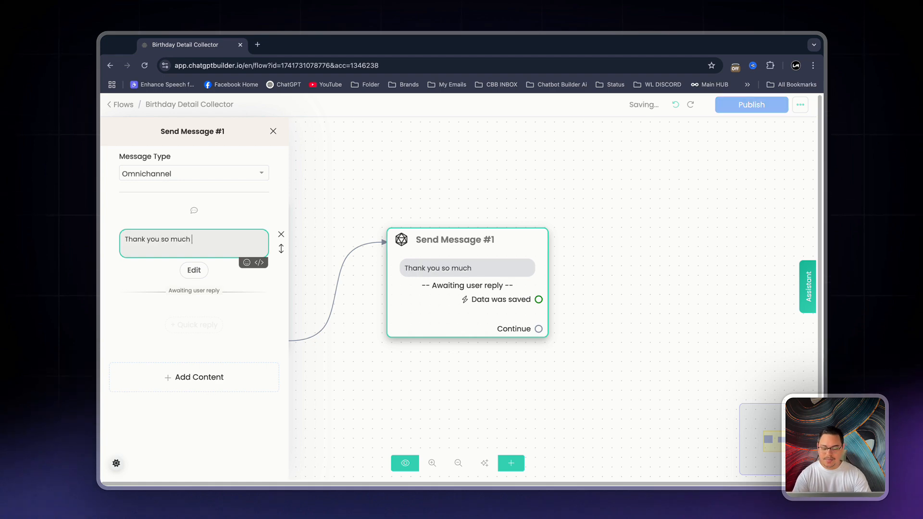
type(", When is your N")
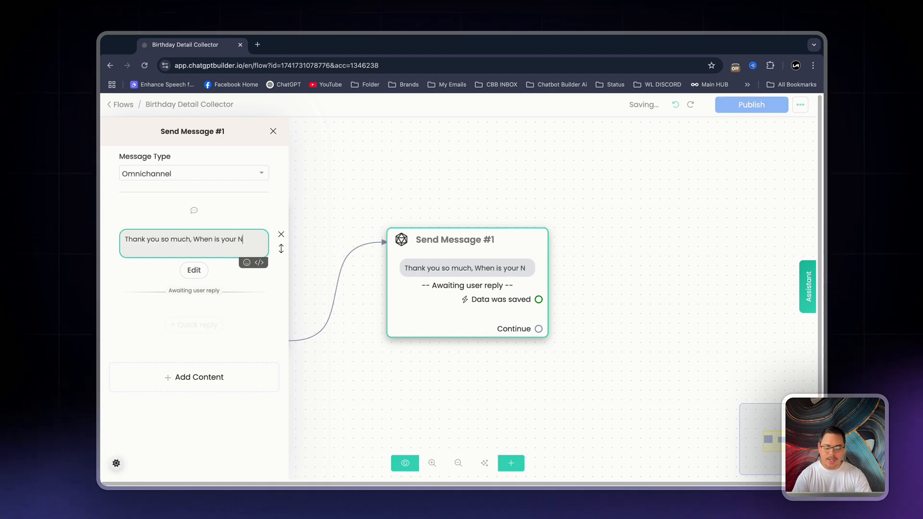
type("ext Birthday")
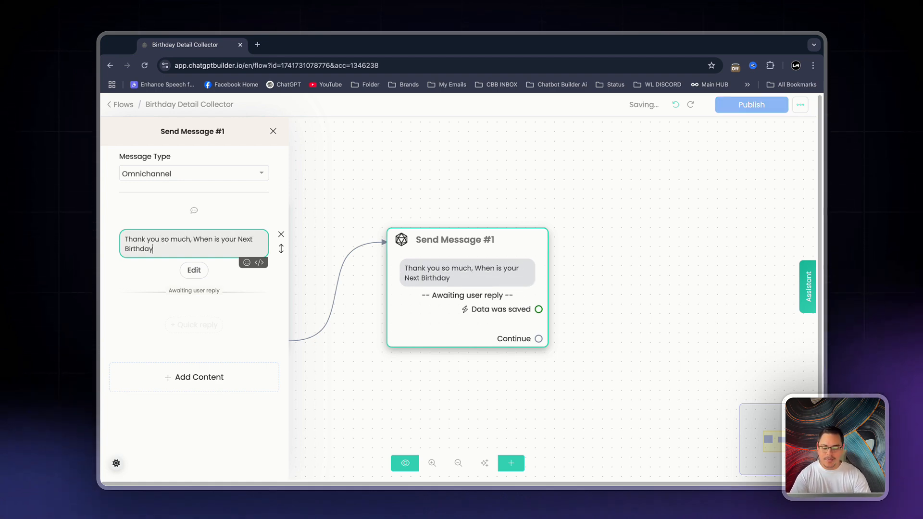
type(", just tell us the day ")
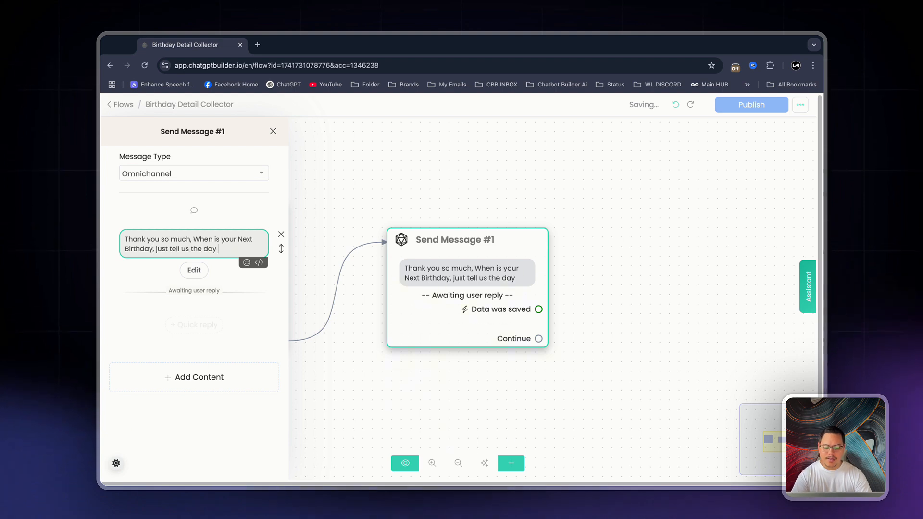
type("in the month")
Set the birthday question's reply type to Date and create a custom field named Birthday-Day for saving the response
left_click(193, 270)
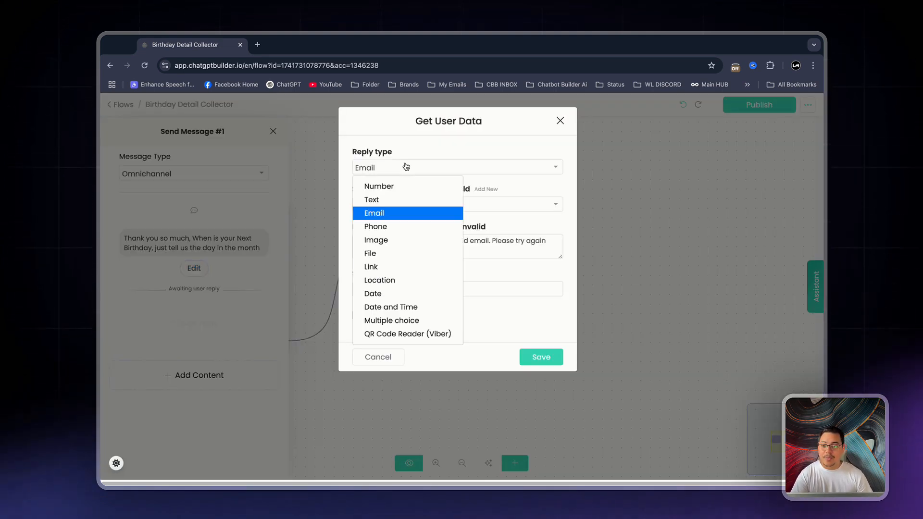
left_click(405, 167)
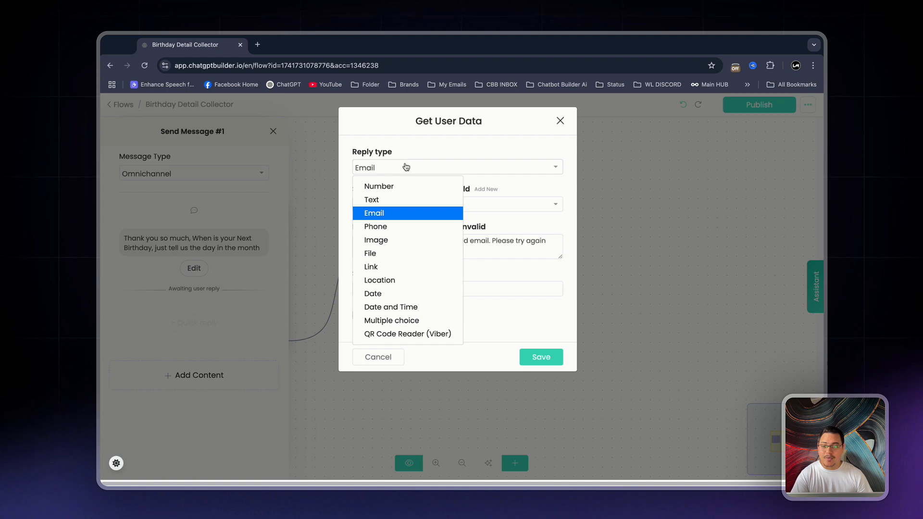
left_click(419, 293)
left_click(486, 189)
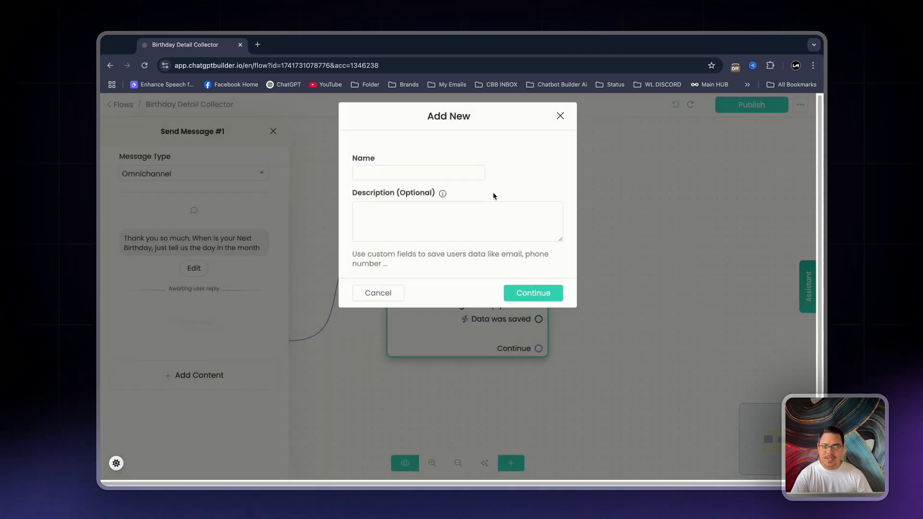
left_click(442, 174)
type("Birt")
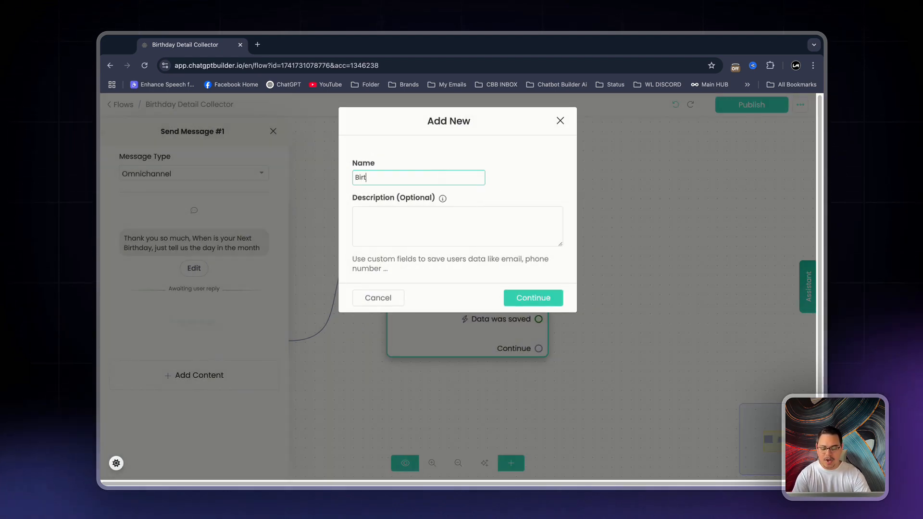
type("hday-Day")
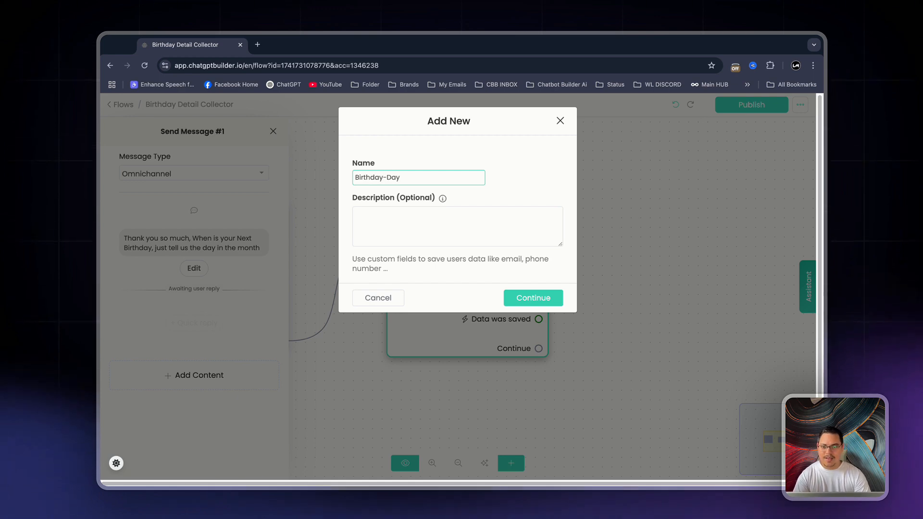
left_click(527, 297)
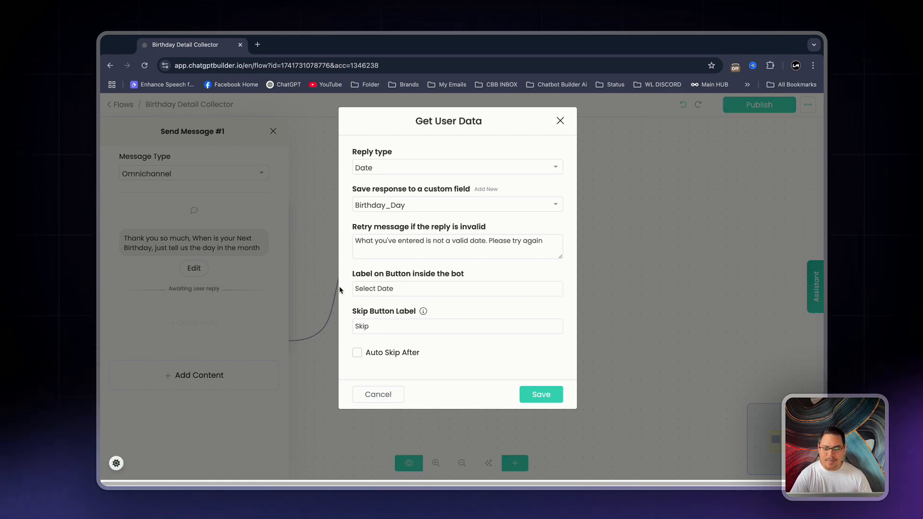
Clear the birthday question's skip button label and save its settings
double_click(391, 326)
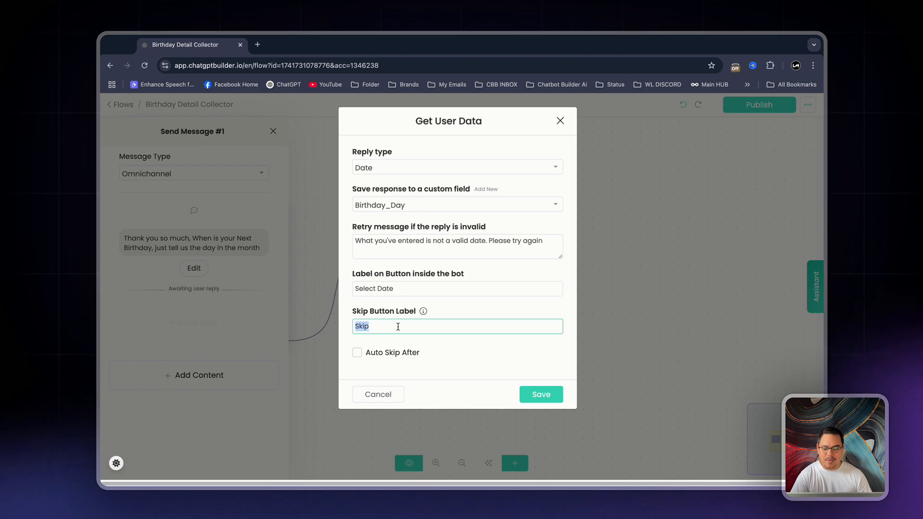
key("BackSpace")
left_click(540, 395)
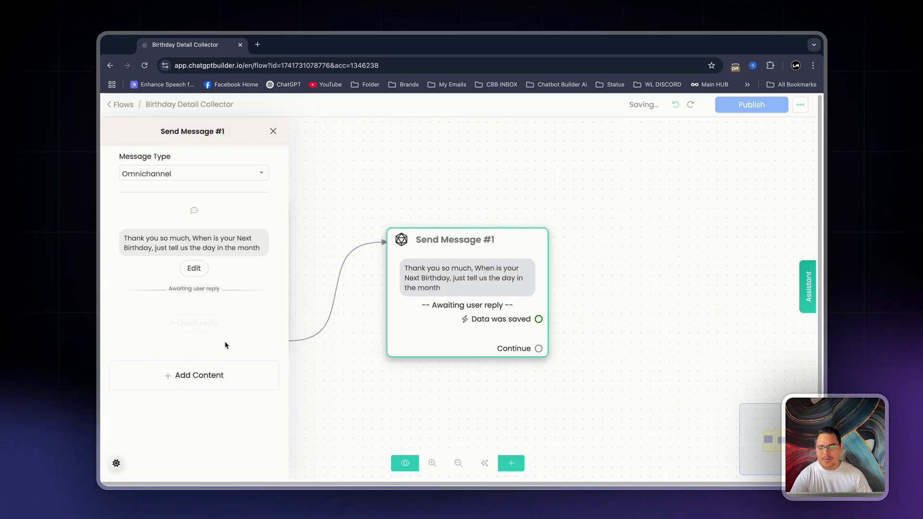
Add a second Get User Data block starting with "Amazing, last but not least lets get your email so that we can send you"
left_click(211, 369)
left_click(153, 266)
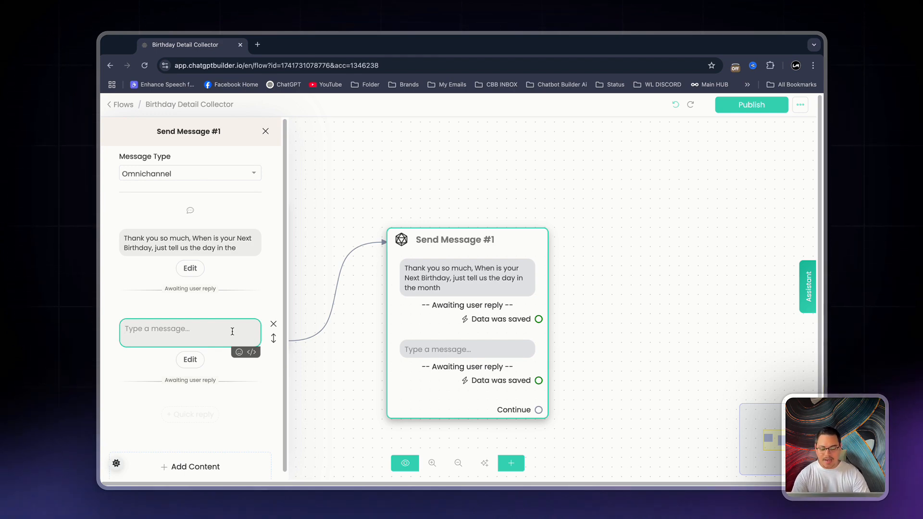
type("Amazing, last but ")
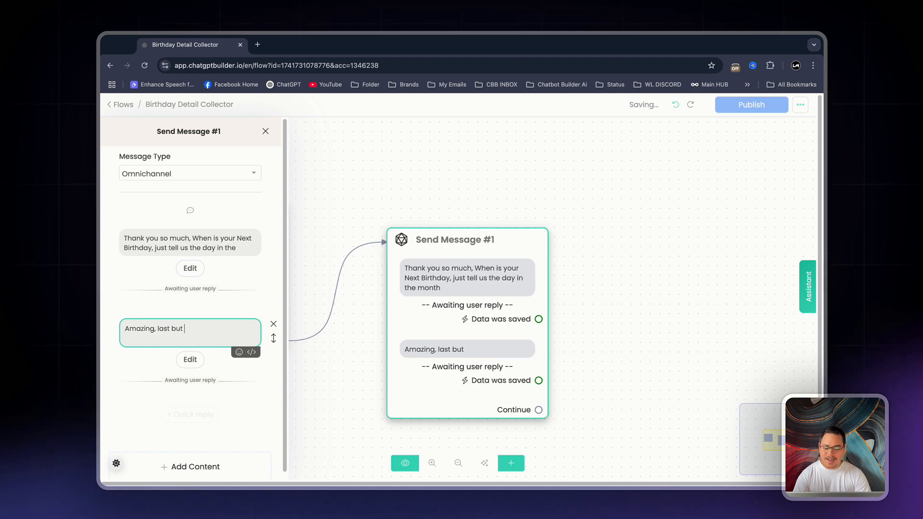
type("not least lets get ")
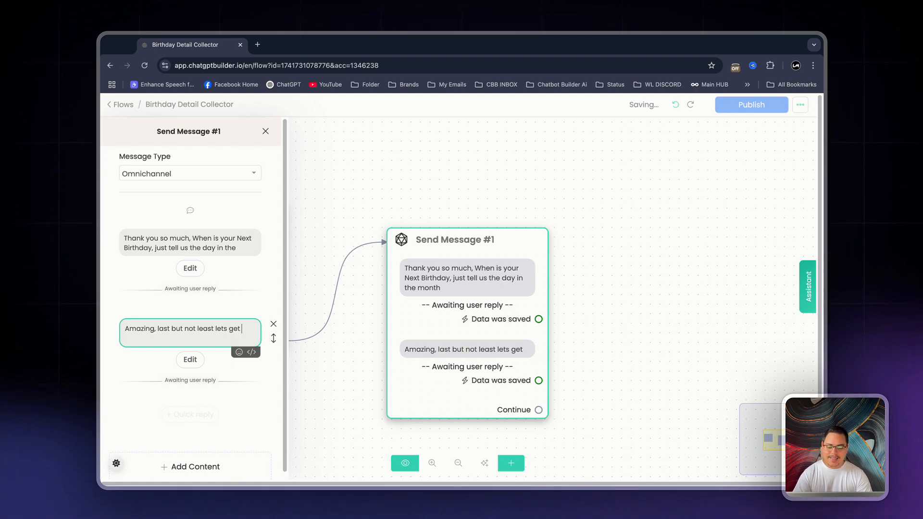
type("your email so that")
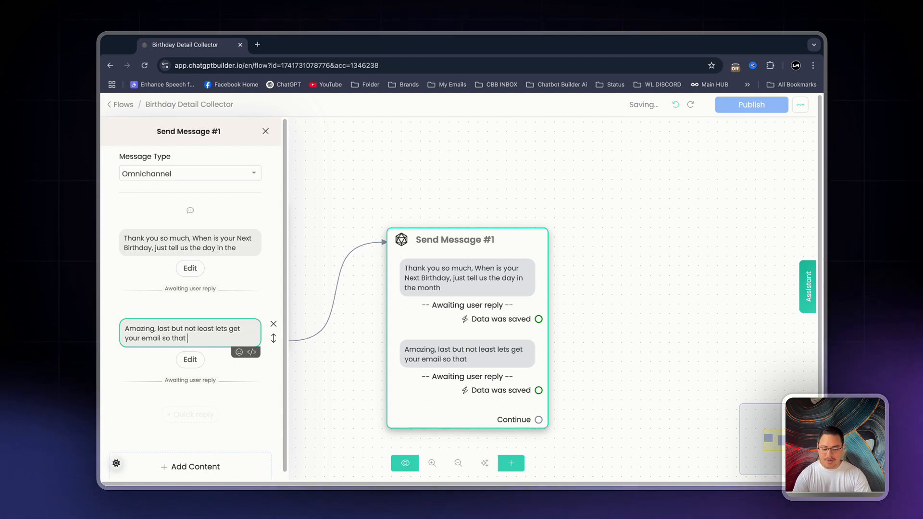
type(" we can send you a")
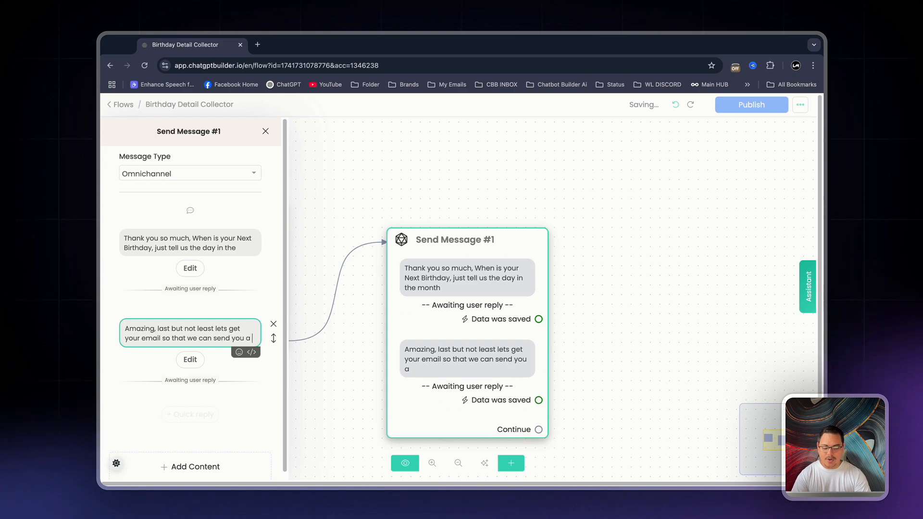
type(" a awesome freebi ")
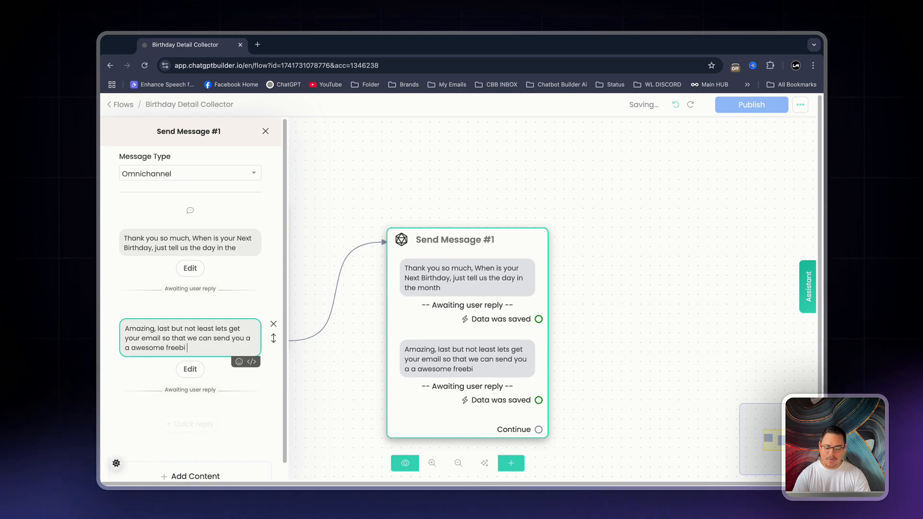
type("e on your Bi")
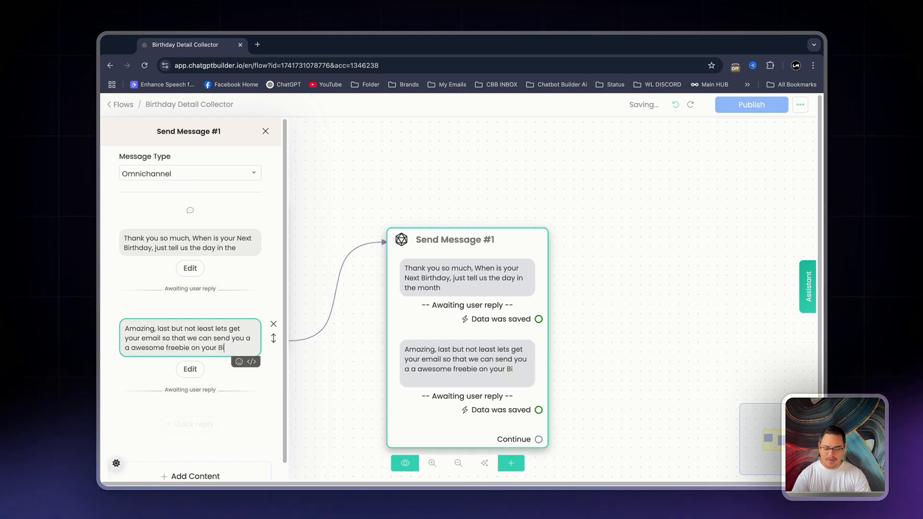
type("rthday.")
Clear the email question's skip button label, keeping reply type Email saved to the Email field, and save it
left_click(190, 368)
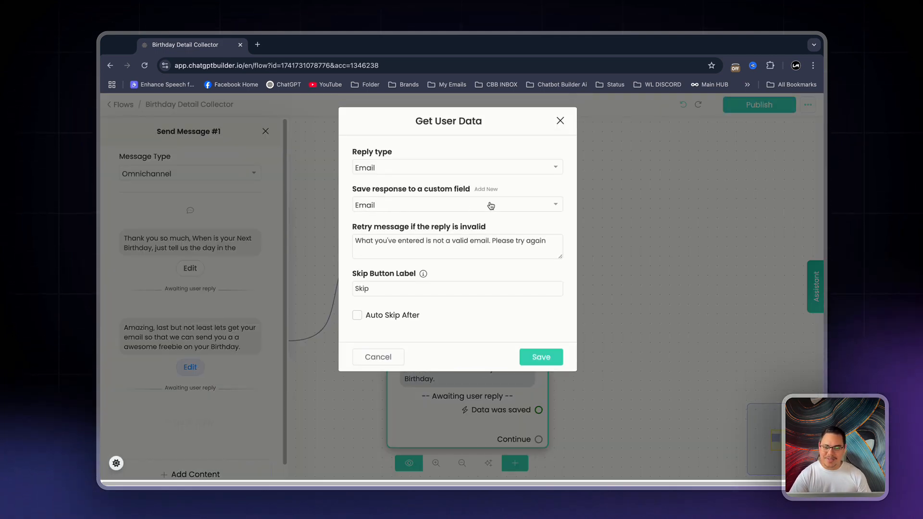
double_click(428, 288)
key("BackSpace")
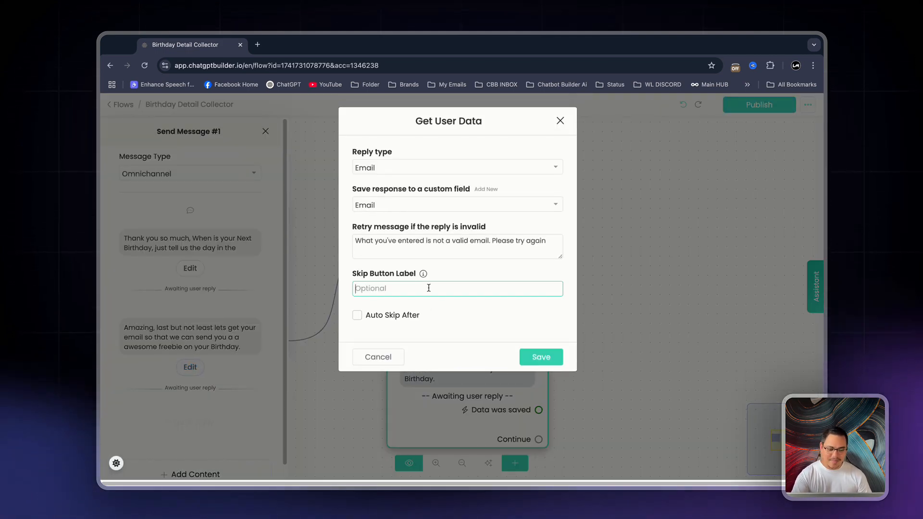
left_click(542, 358)
left_click(589, 329)
Move Send Message #1 closer to the first node and link its Continue output to a new Send Message node
left_click_drag(529, 382, 467, 294)
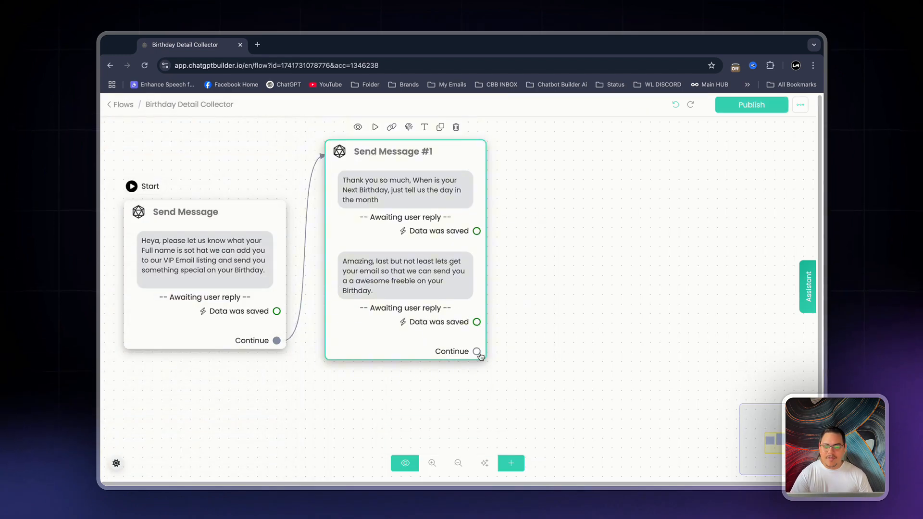
left_click_drag(478, 352, 594, 220)
left_click_drag(477, 351, 600, 235)
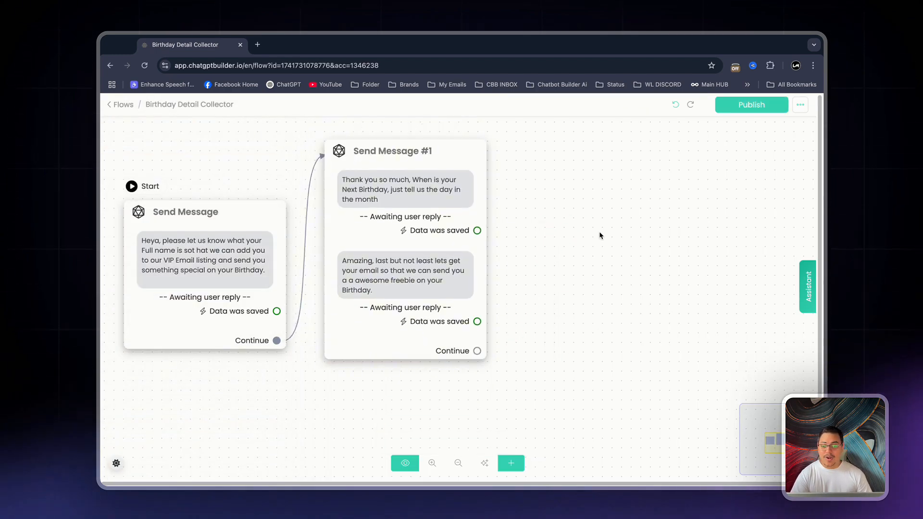
Add the text "Thank you so much, You are now part of the VIP Birthday Email List." to Send Message #2 and move it beside Send Message #1
left_click(235, 308)
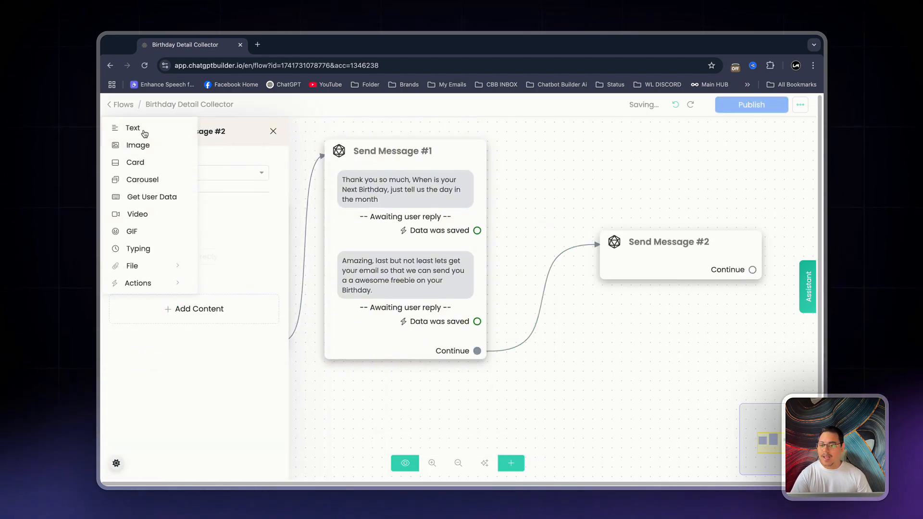
left_click(144, 133)
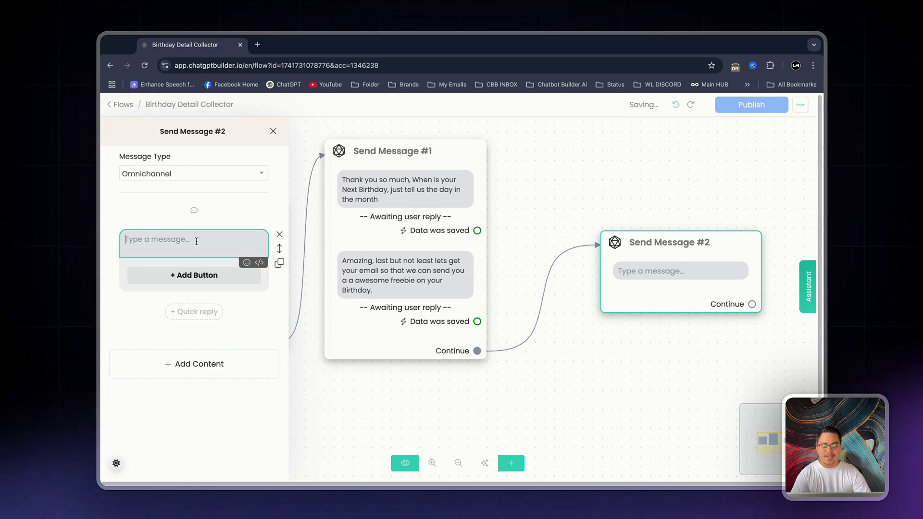
type("Thank you so")
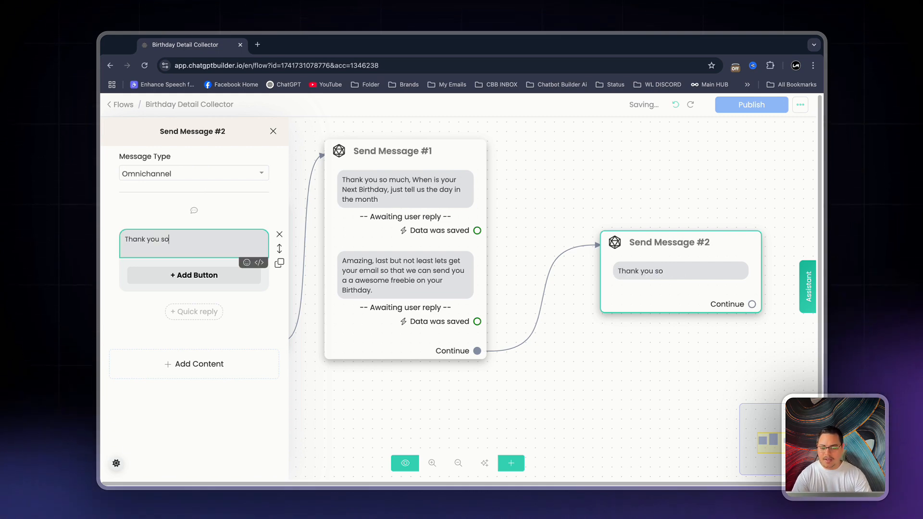
type(" much, You are no")
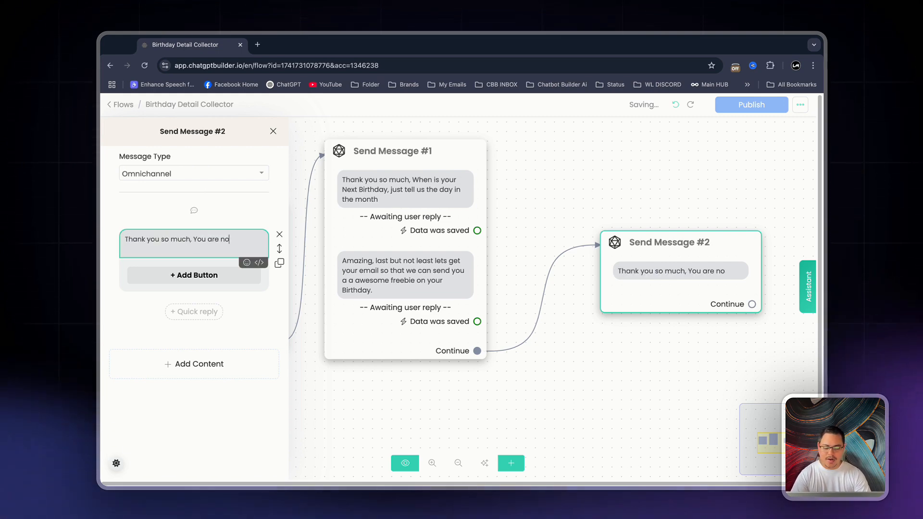
type("w part of the VI")
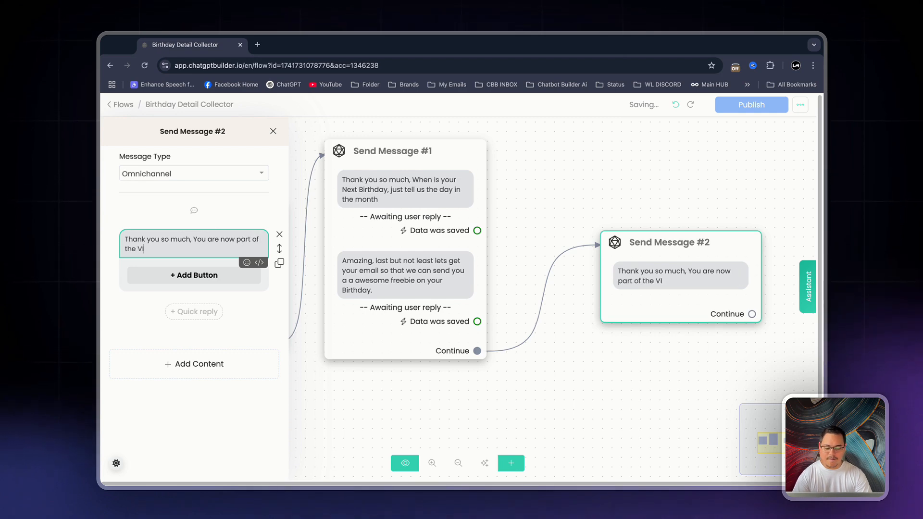
type("P Birthday Email List.")
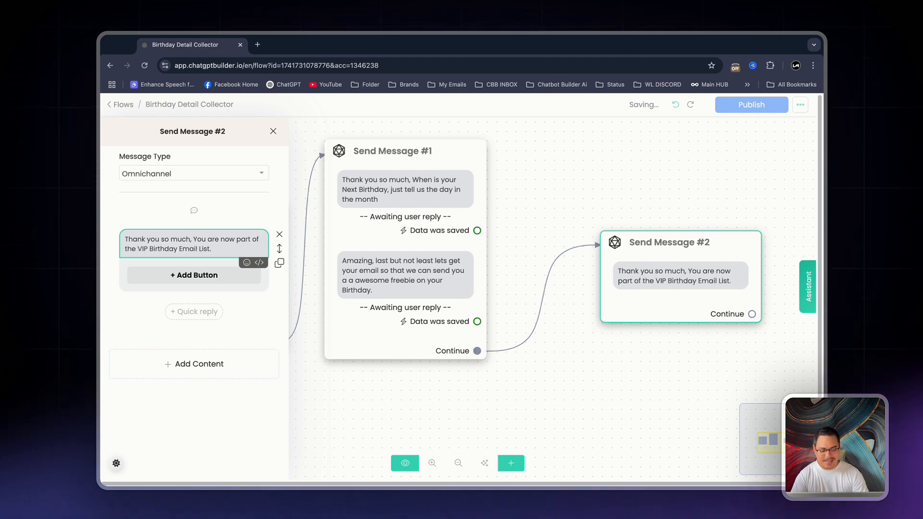
key("Escape")
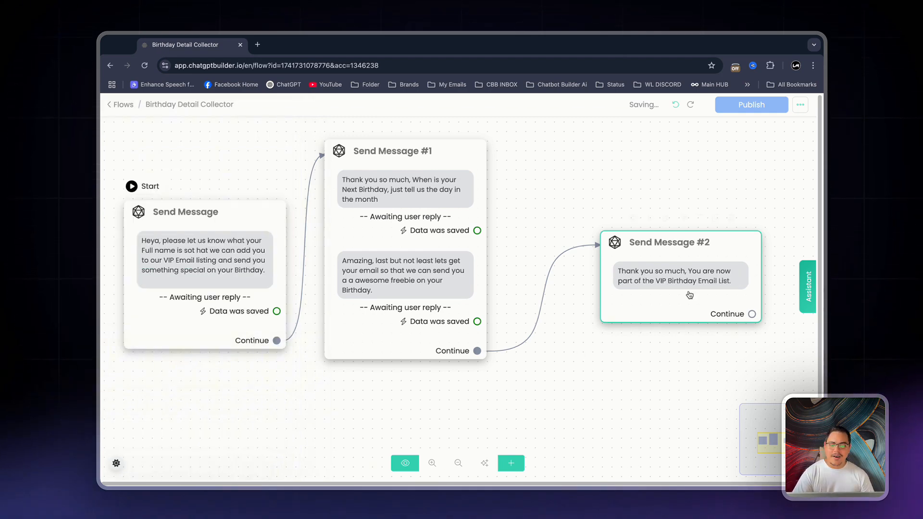
left_click_drag(693, 307, 598, 225)
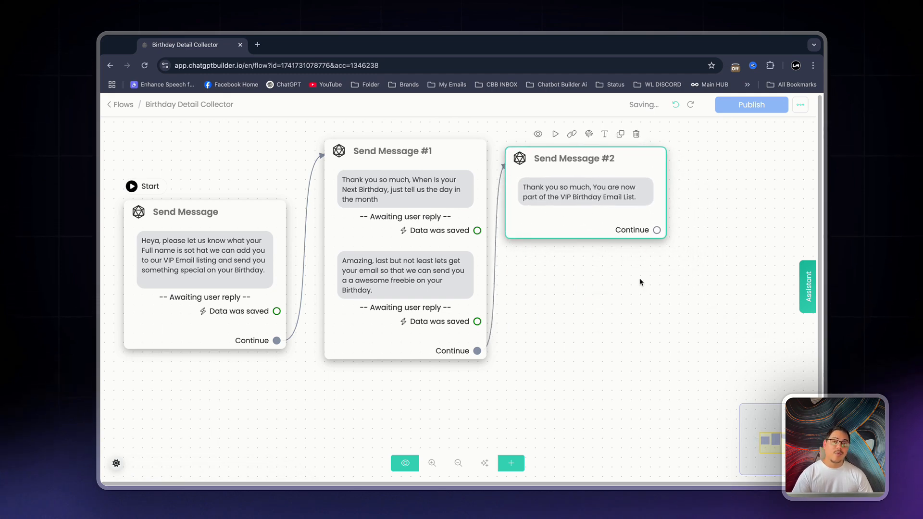
Add an Actions node directly below Send Message #2 and link that message's Continue output to it
left_click(511, 463)
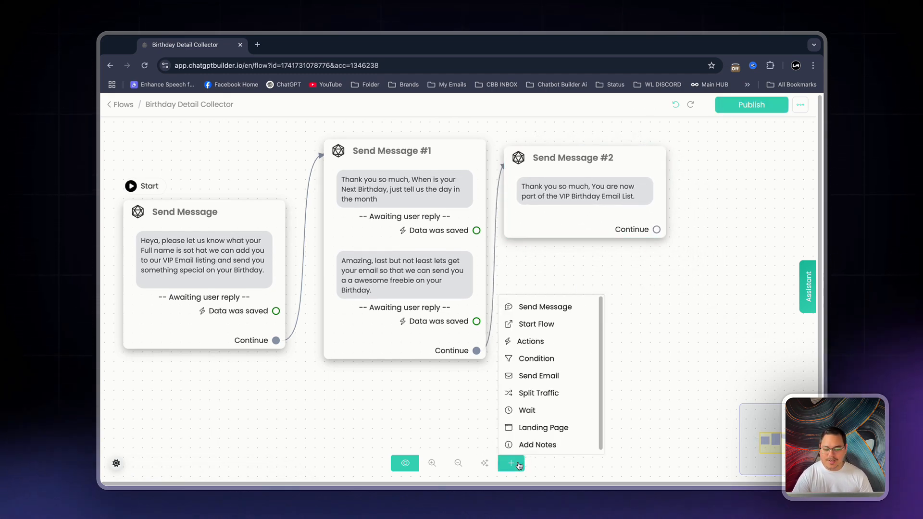
left_click(534, 340)
left_click_drag(649, 345, 577, 293)
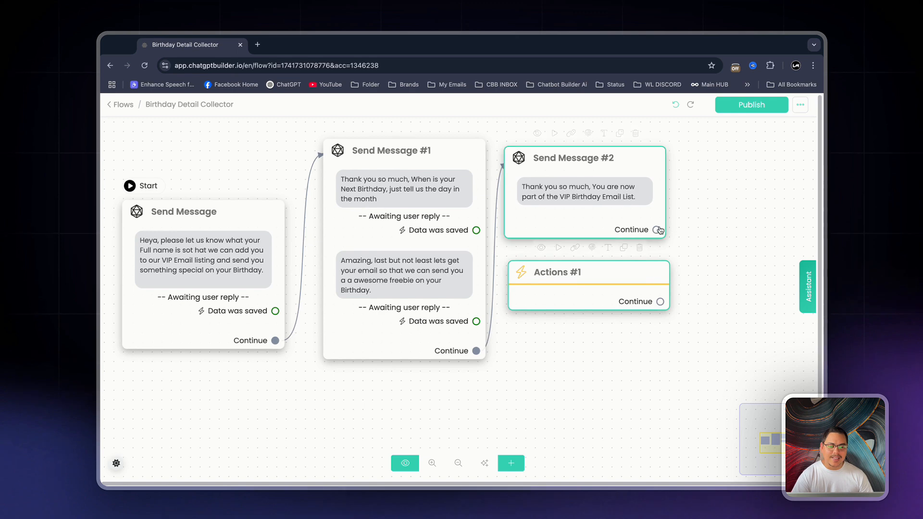
left_click_drag(657, 229, 557, 278)
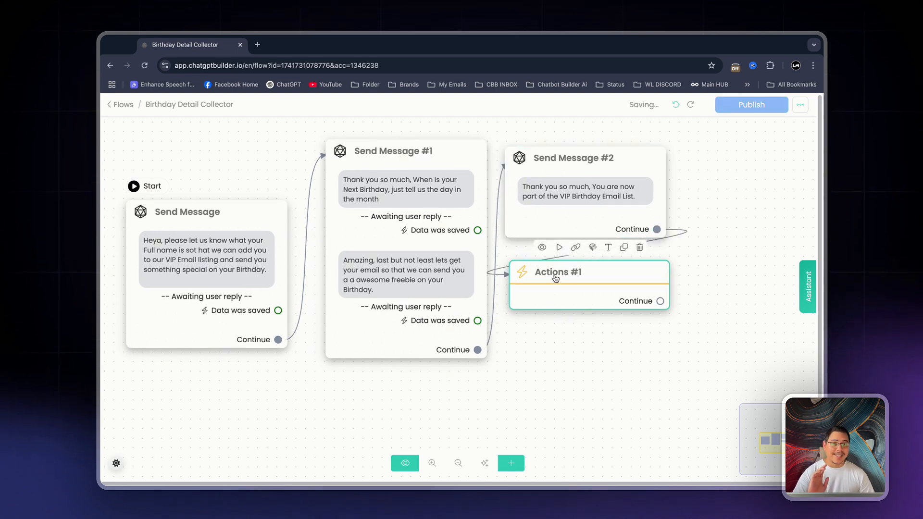
Publish the Birthday Detail Collector flow
left_click_drag(533, 355, 588, 377)
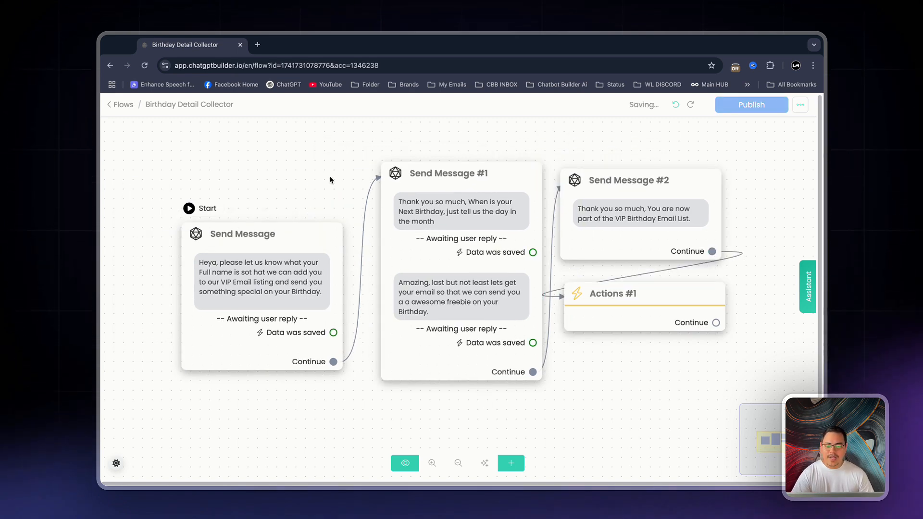
left_click(752, 105)
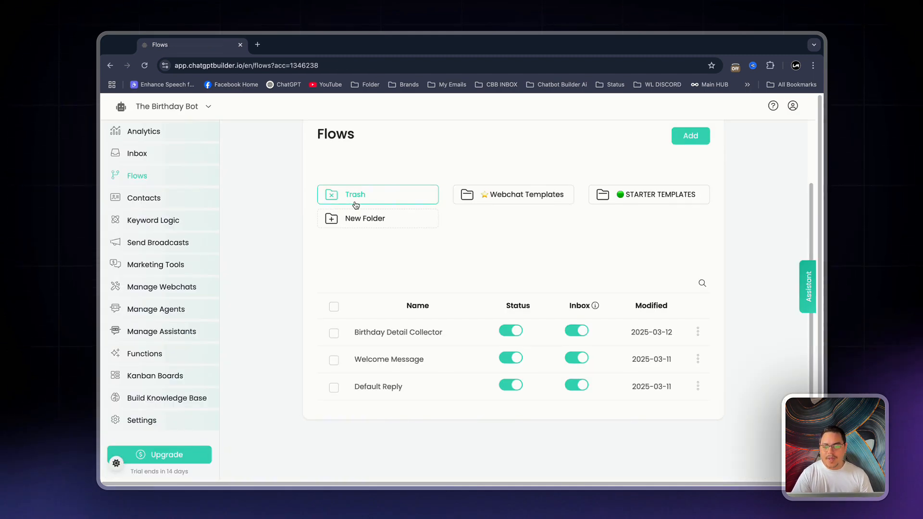
Create a new flow named "Birthday- Email"
left_click(687, 161)
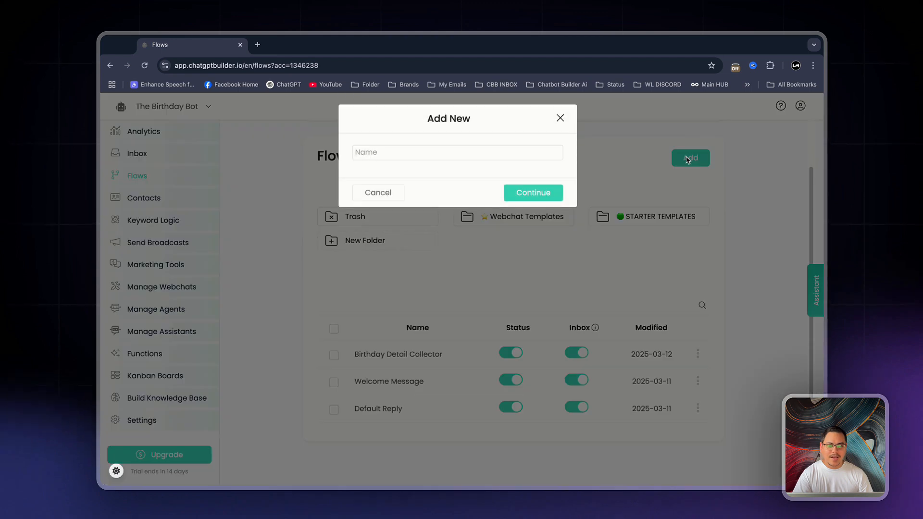
left_click(484, 154)
type("Birthday ")
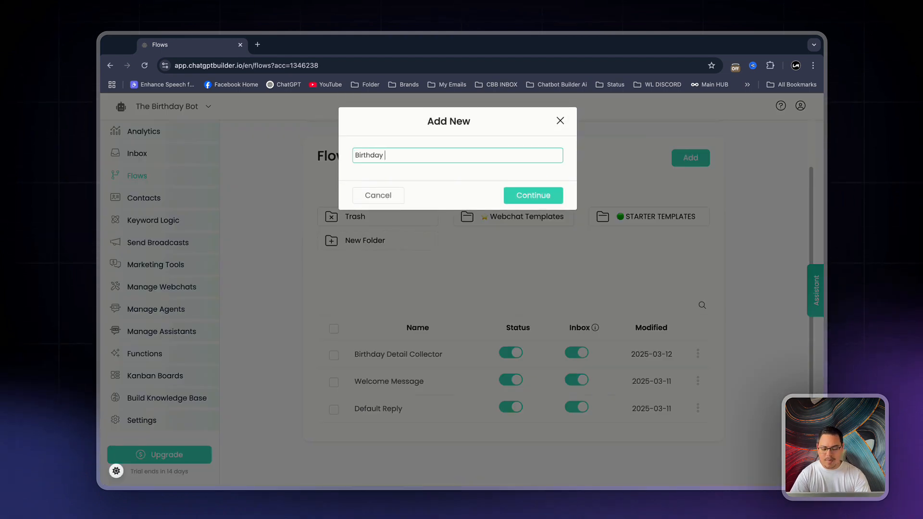
type("- Email")
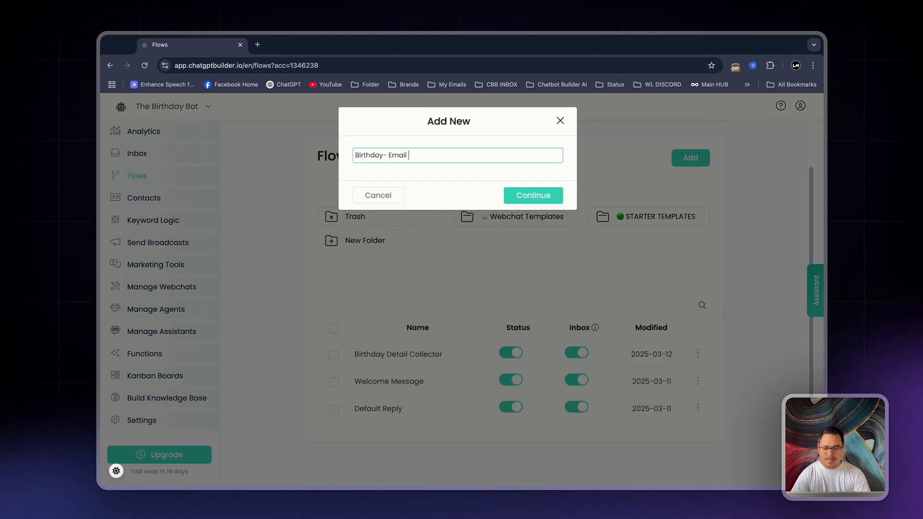
key("Return")
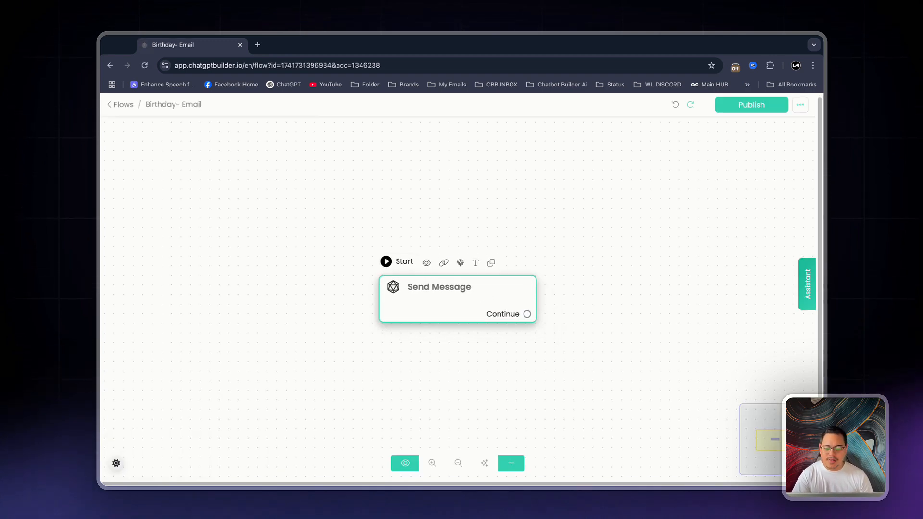
Add a Condition node beside the starting Send Message node and link that message's Continue output to it
left_click_drag(503, 313, 306, 301)
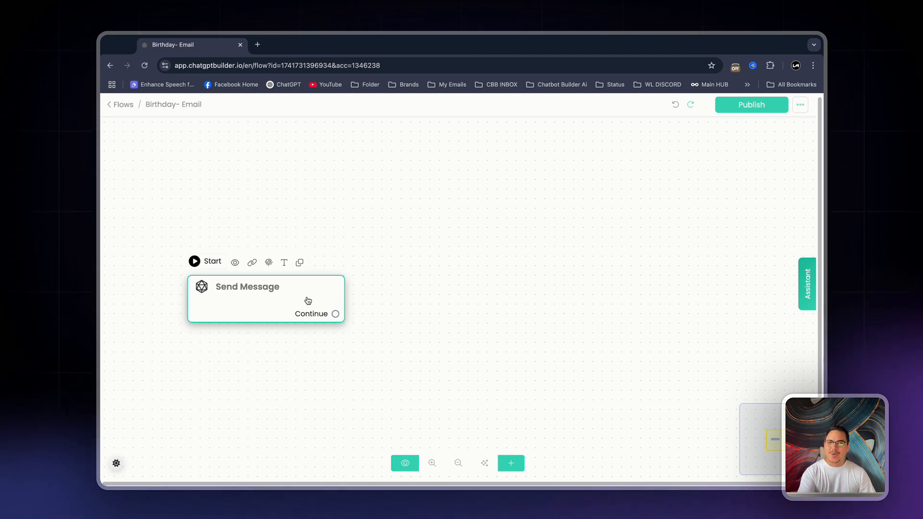
left_click_drag(294, 305, 263, 300)
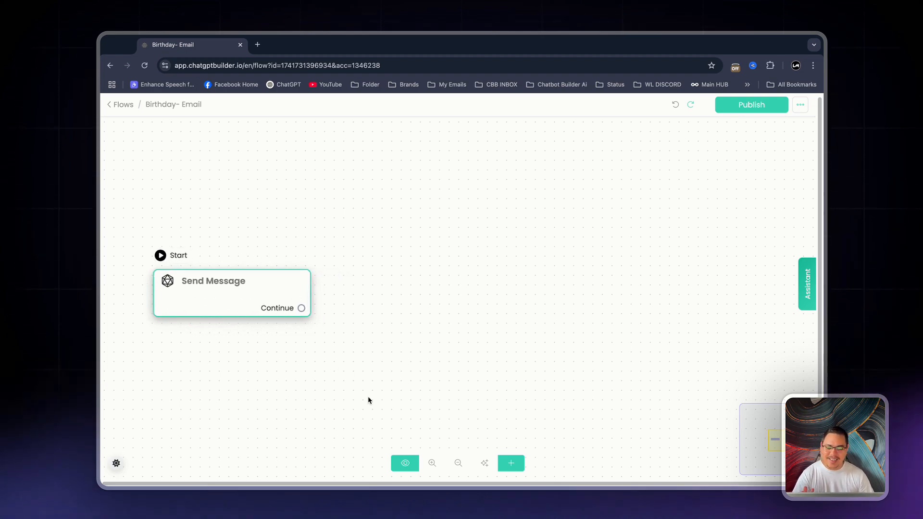
left_click(517, 465)
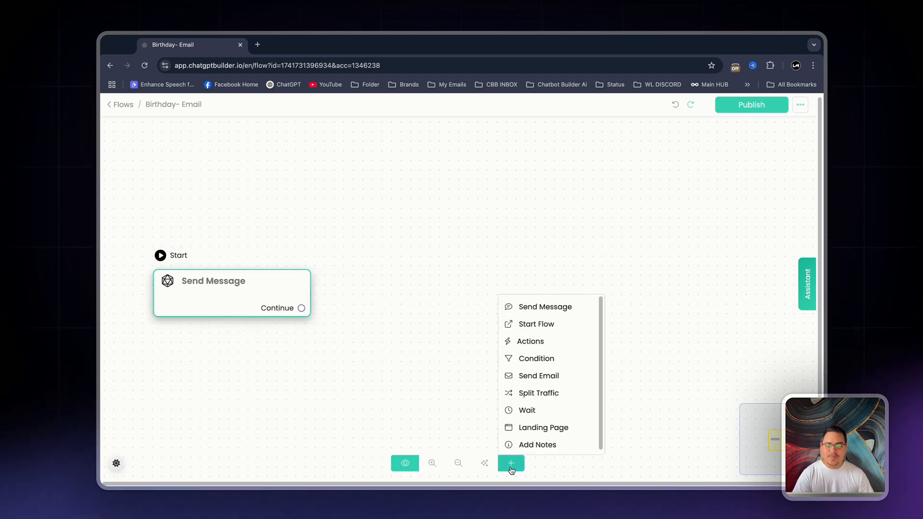
left_click(535, 364)
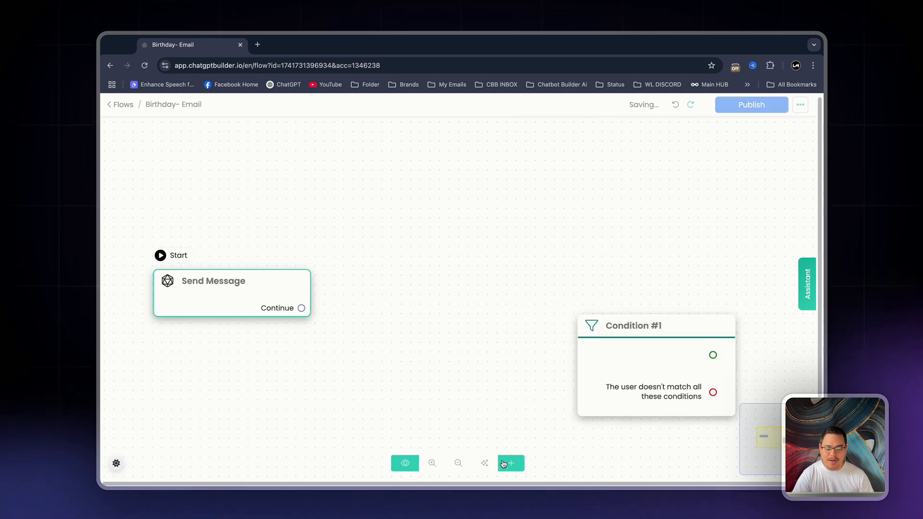
left_click_drag(680, 349, 499, 268)
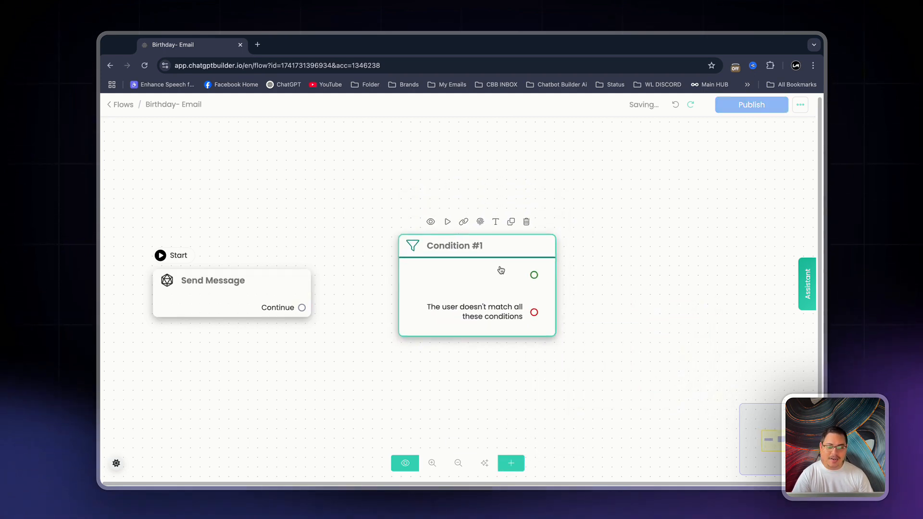
left_click_drag(302, 308, 437, 283)
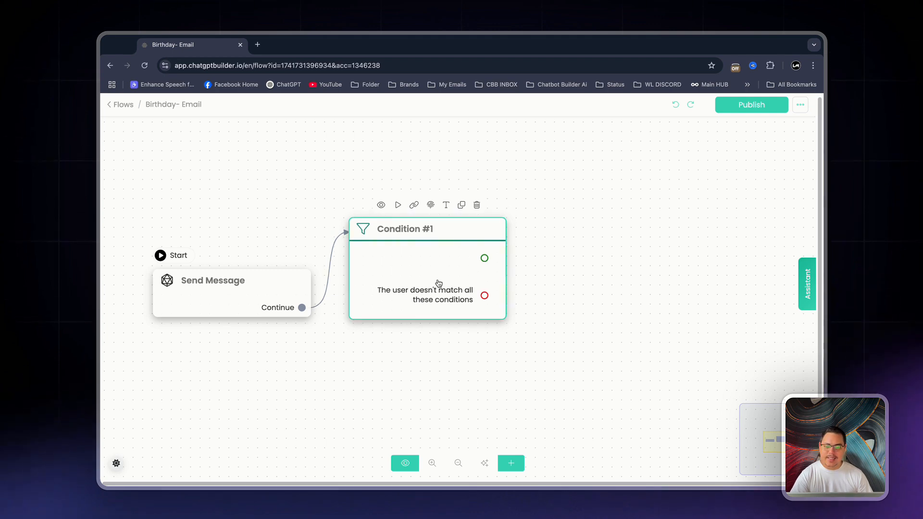
Add a condition to Condition #1 that checks whether Current date Is {{Birthday_Day}}, and save it
left_click(437, 284)
left_click(230, 223)
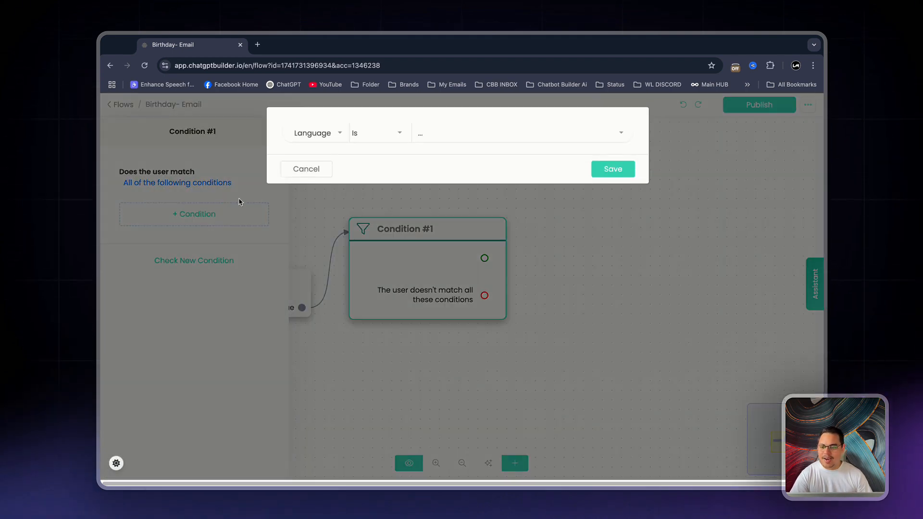
left_click(340, 134)
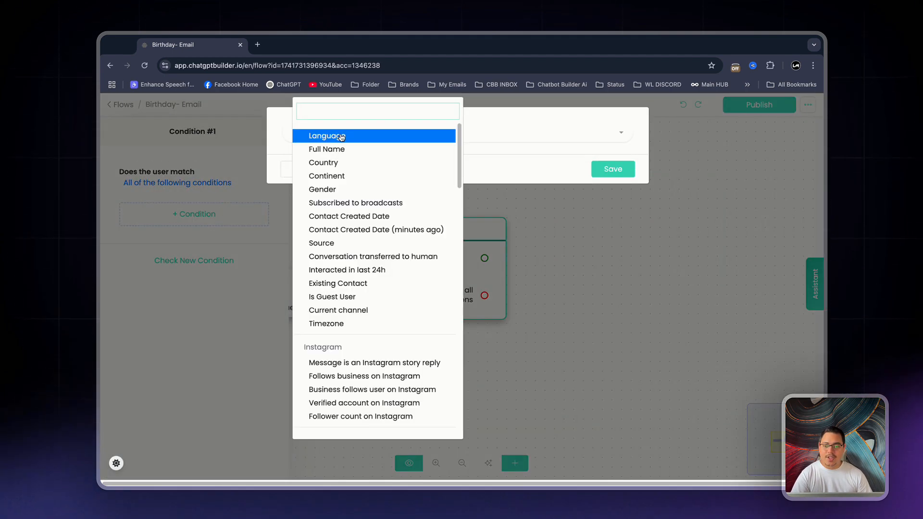
type("curren")
left_click(347, 224)
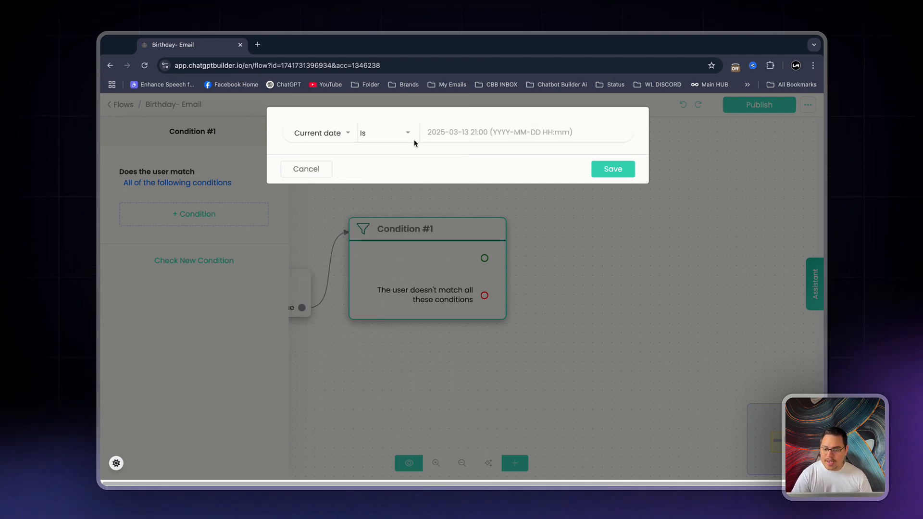
left_click(433, 132)
type("{bir")
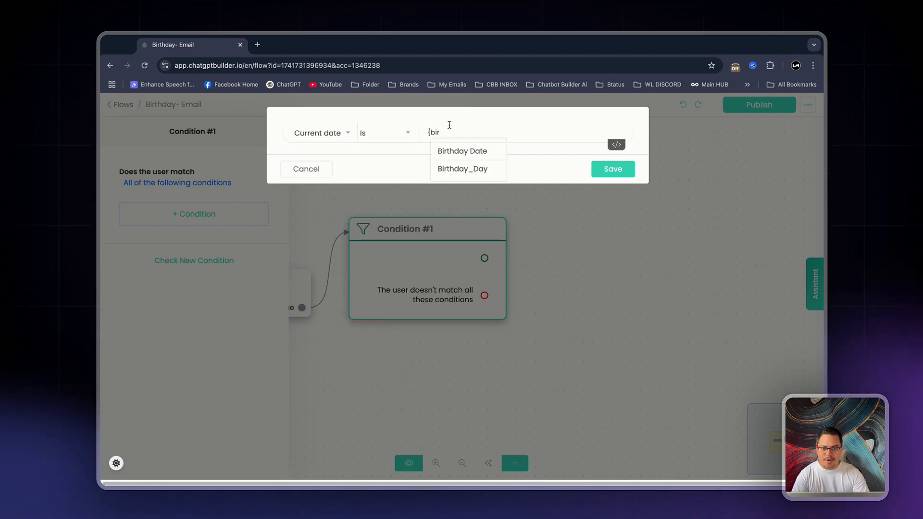
left_click(453, 169)
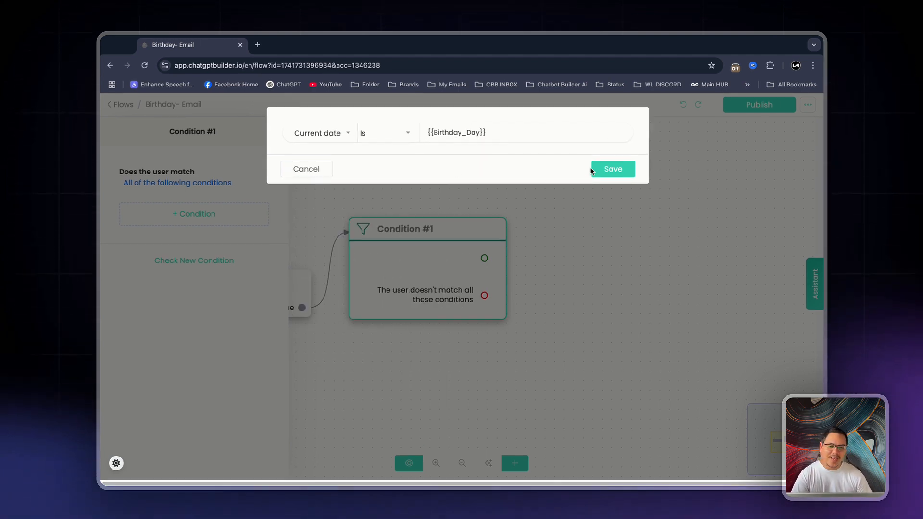
left_click(606, 169)
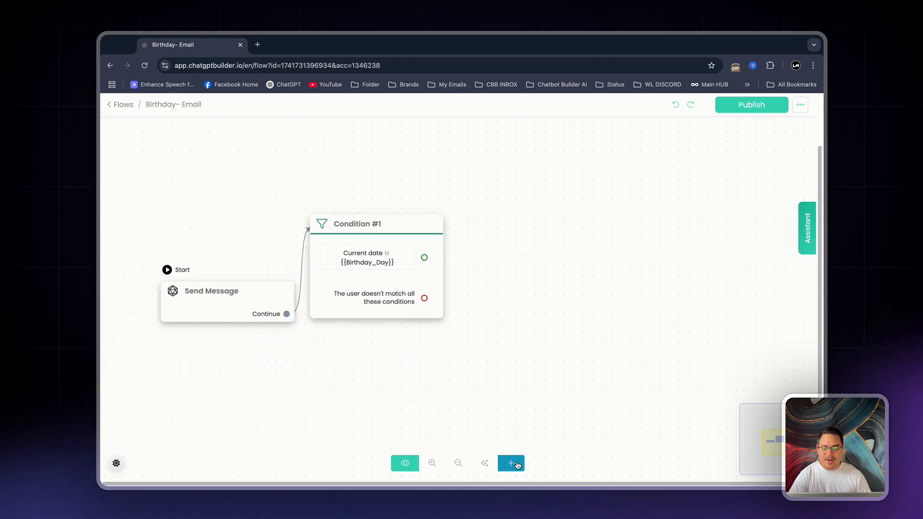
Add a Send Email node beside Condition #1 and link the condition's matching output to it
left_click(513, 464)
left_click(552, 375)
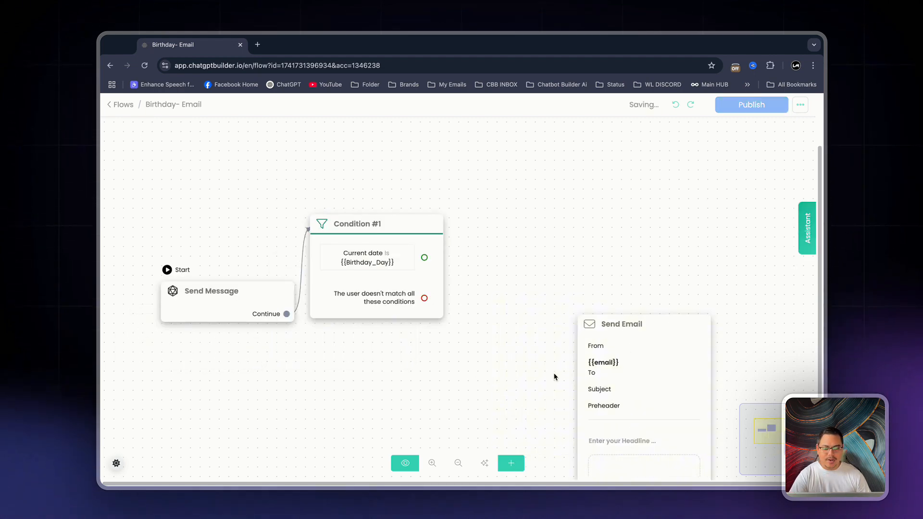
left_click_drag(535, 217, 533, 215)
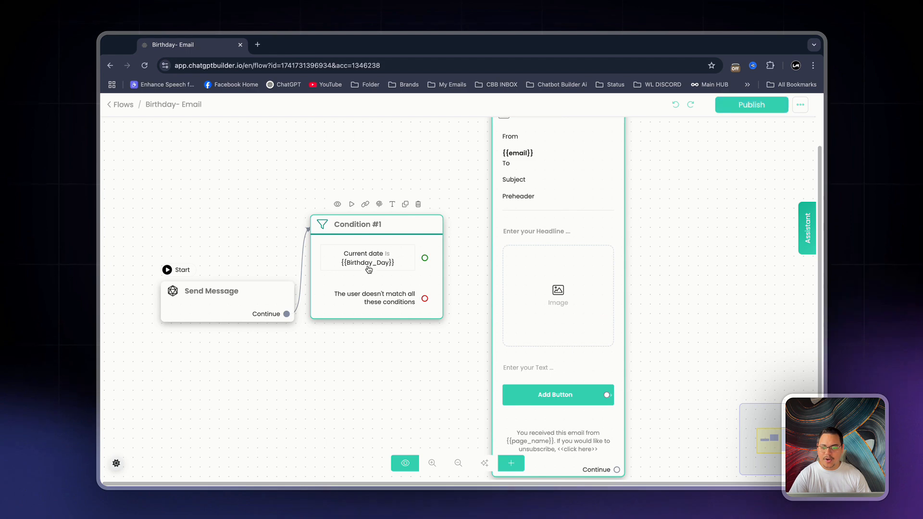
left_click_drag(426, 258, 544, 226)
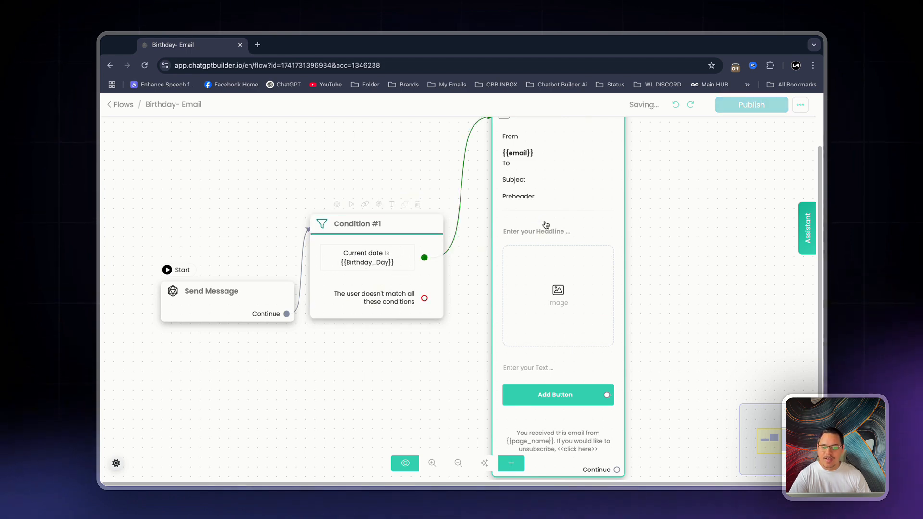
scroll(640, 255, "down", 2)
scroll(640, 255, "down", 2)
left_click_drag(590, 312, 599, 275)
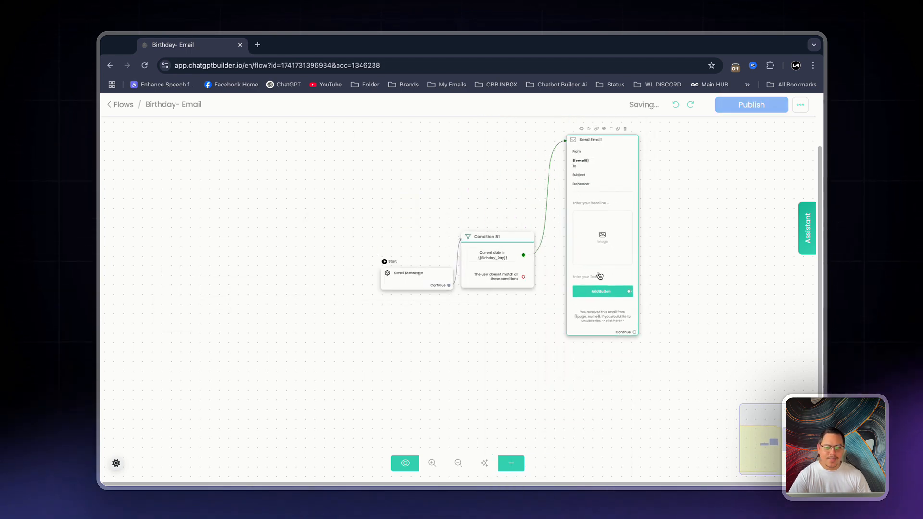
Open the Send Email node's settings and remove the image block from the email
left_click(597, 191)
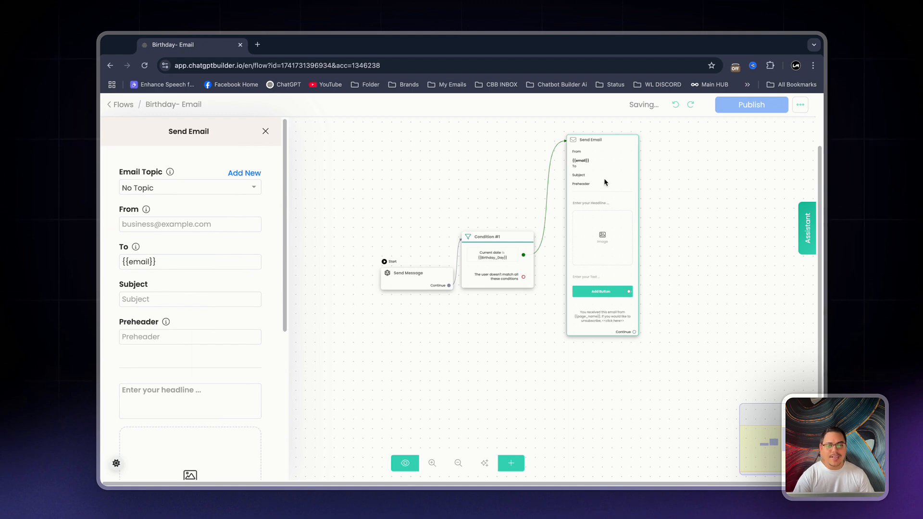
scroll(229, 162, "down", 5)
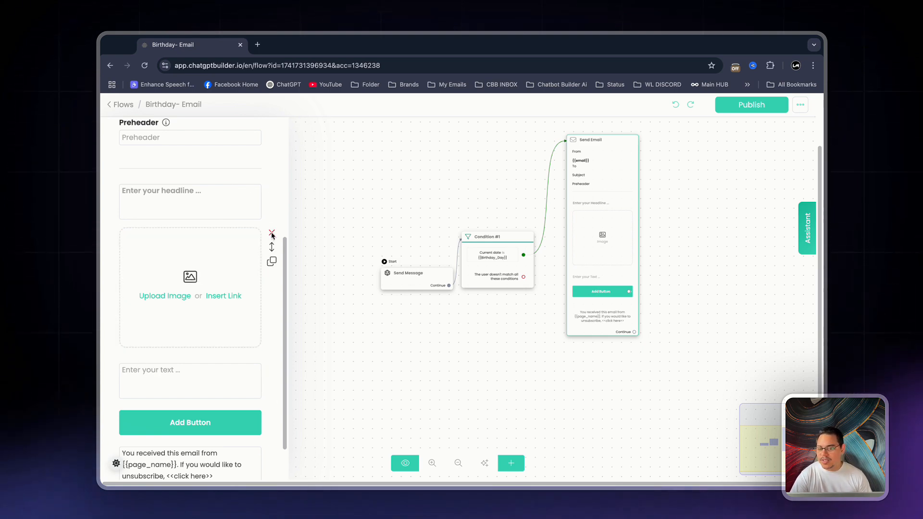
left_click(271, 233)
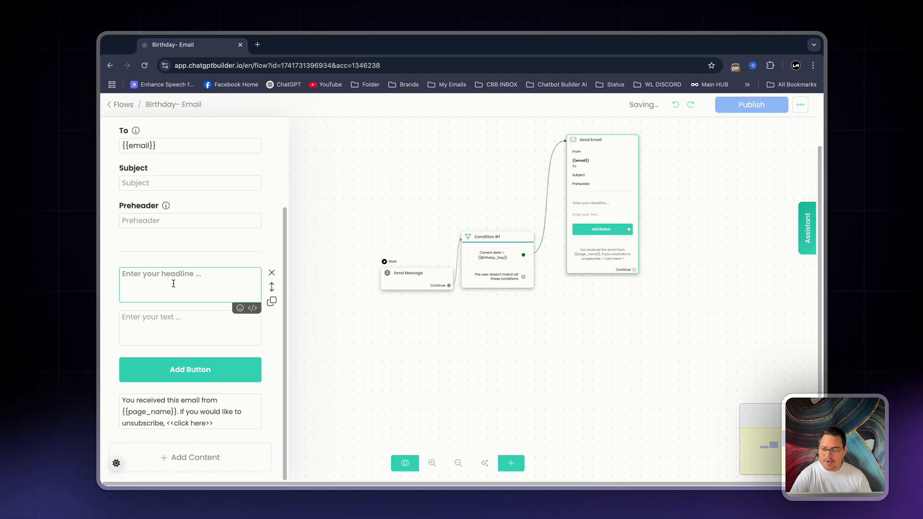
Enter "Happy Birthday" as the email's headline and copy it into the preheader and subject
type("Happy Bir")
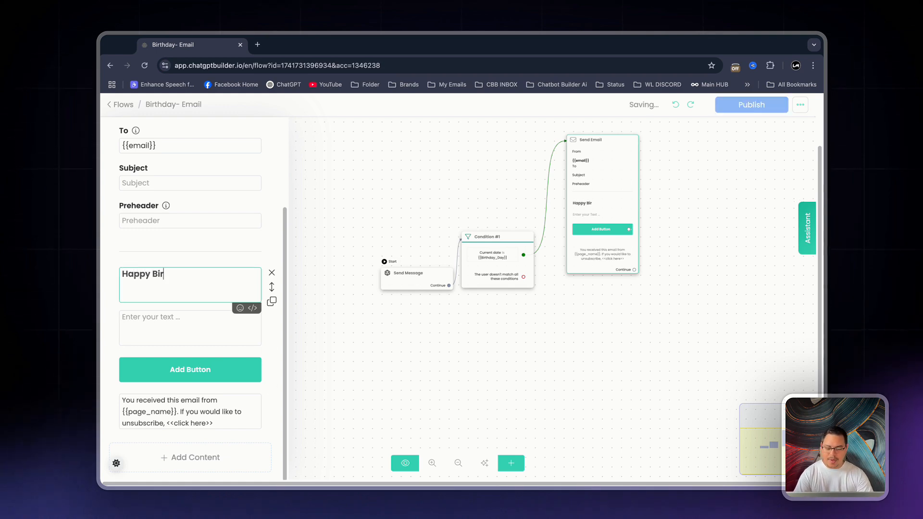
type("thday")
key("ctrl+a")
key("ctrl+c")
left_click(175, 221)
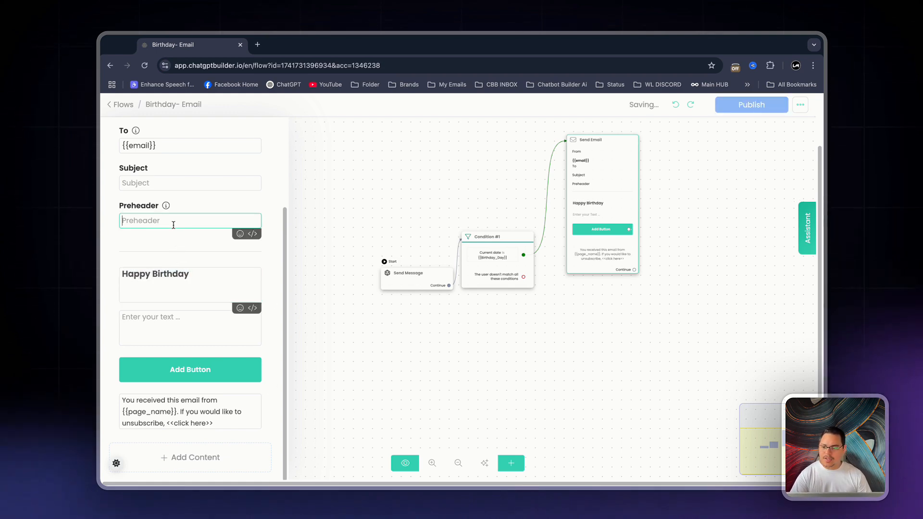
key("ctrl+v")
left_click(172, 182)
key("ctrl+v")
Set the email's body text to "Content freebie", remove the button block and close the email settings
left_click(169, 318)
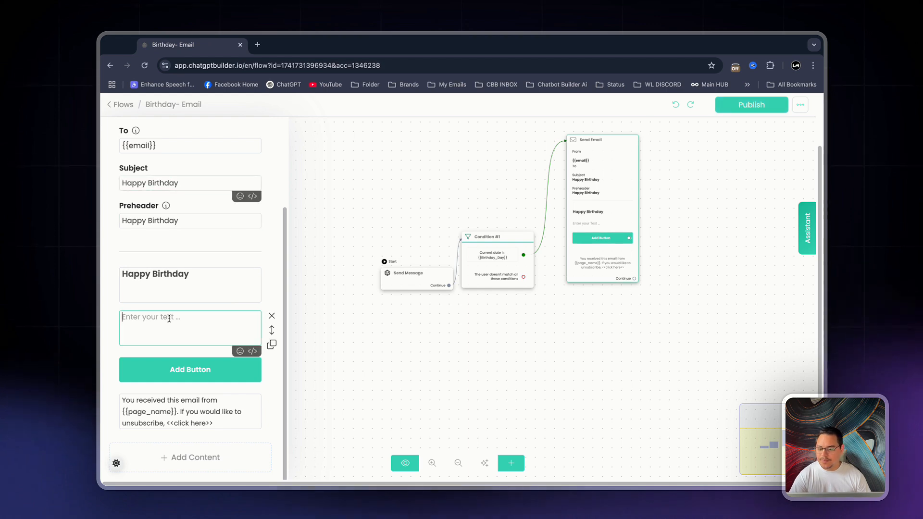
type("Content freebie")
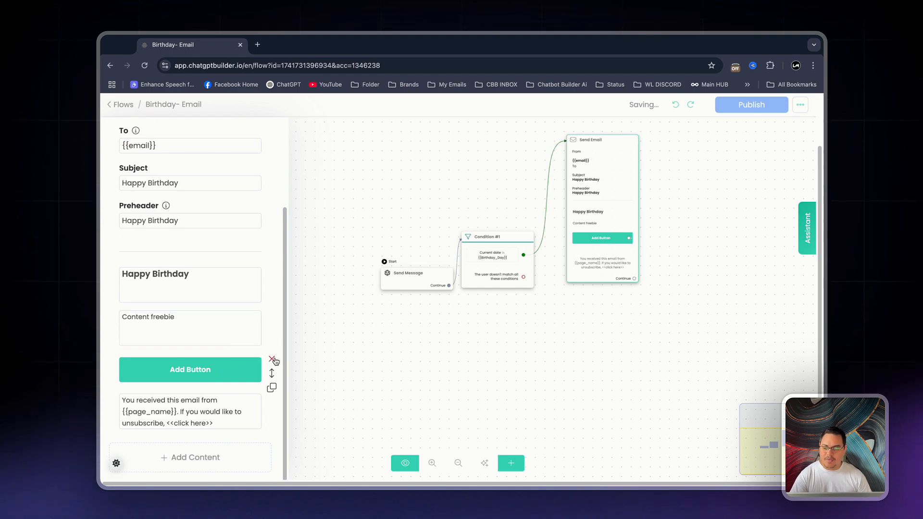
left_click(271, 359)
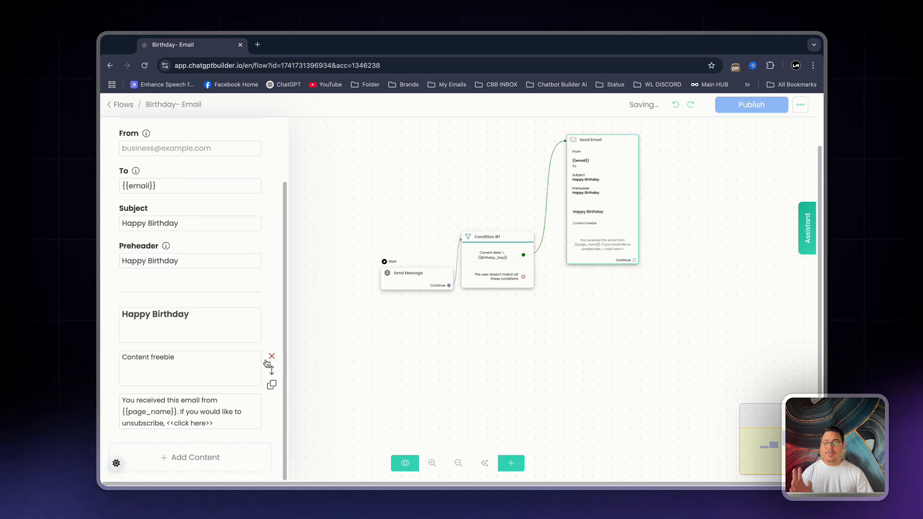
left_click(299, 352)
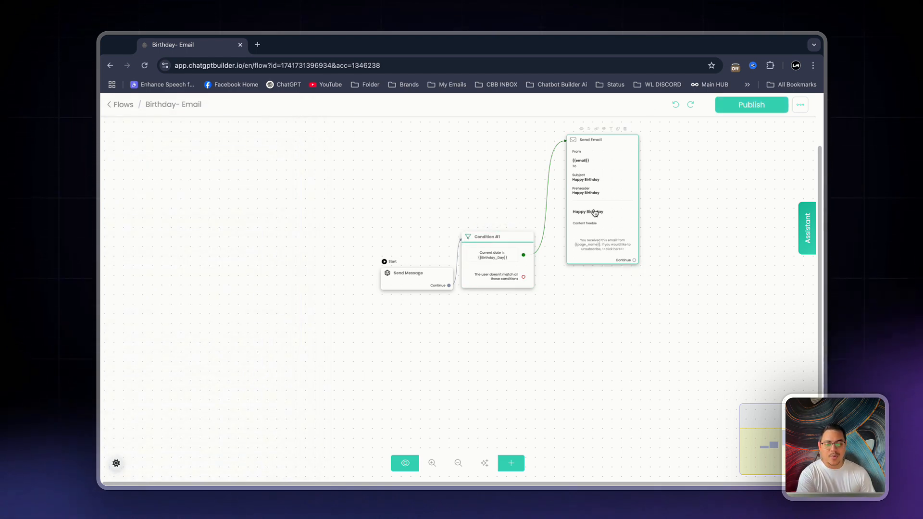
Link Condition #1's non-matching output to a new Send Message node and position it just below the condition
left_click_drag(594, 212, 588, 243)
scroll(716, 269, "up", 5)
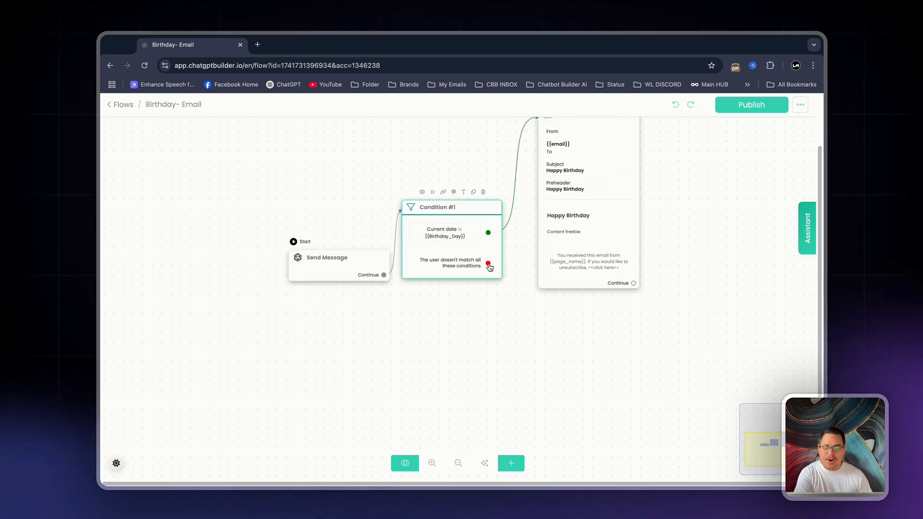
left_click_drag(488, 264, 390, 377)
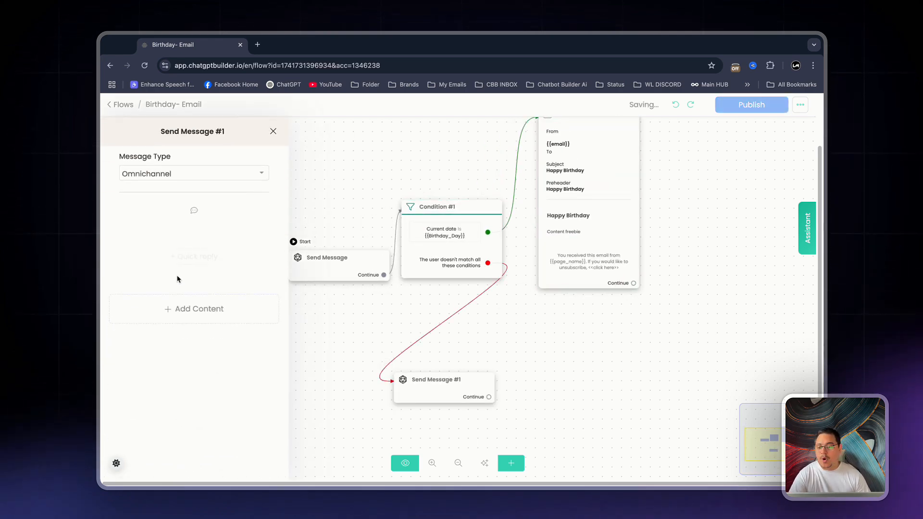
left_click(498, 370)
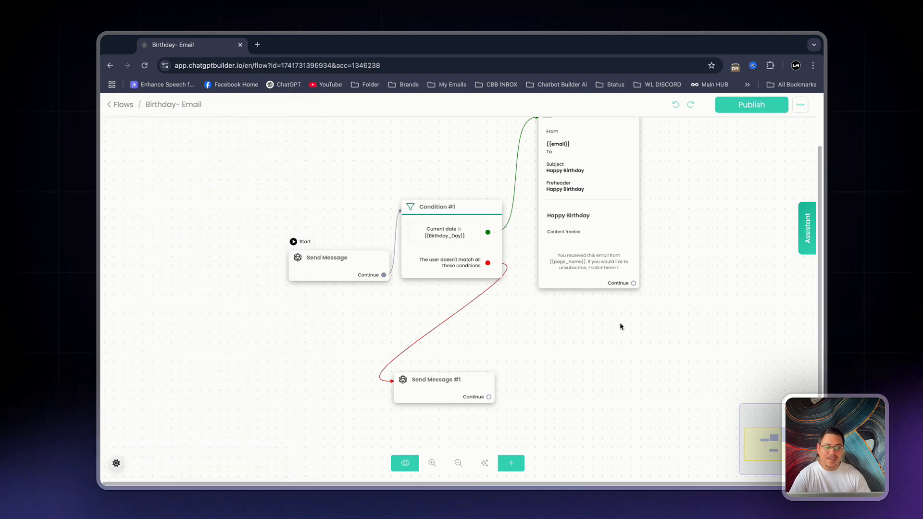
left_click_drag(620, 325, 509, 352)
left_click_drag(344, 412, 412, 360)
left_click_drag(540, 314, 381, 317)
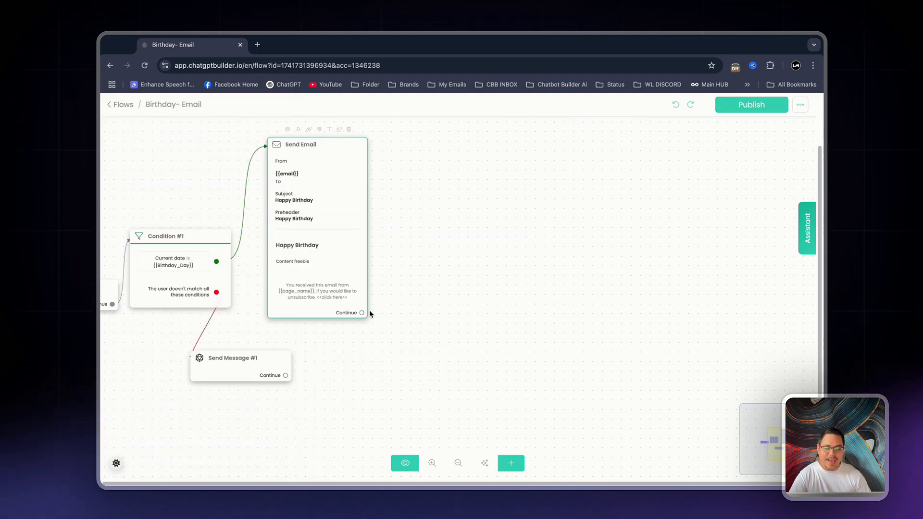
Link the Send Email node's Continue output to Send Message #1 and publish the Birthday- Email flow
left_click_drag(322, 294, 323, 282)
left_click_drag(448, 273, 672, 287)
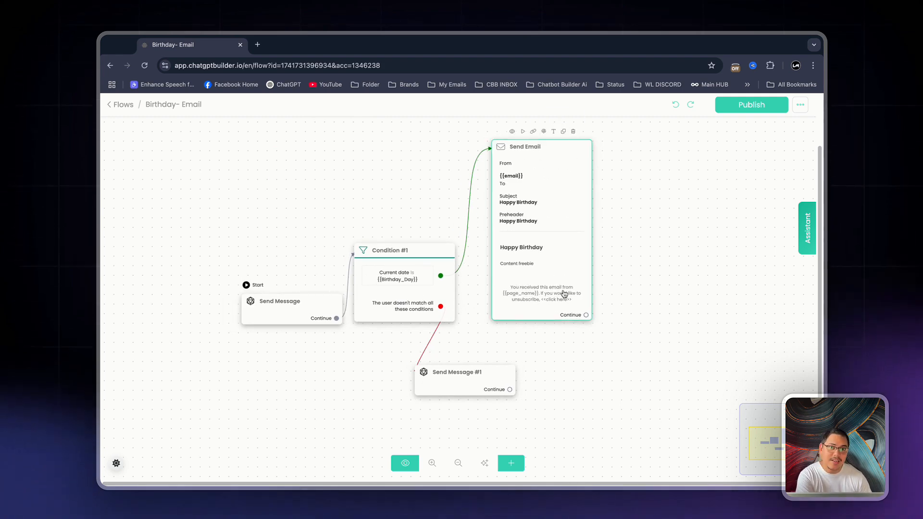
left_click_drag(586, 315, 469, 367)
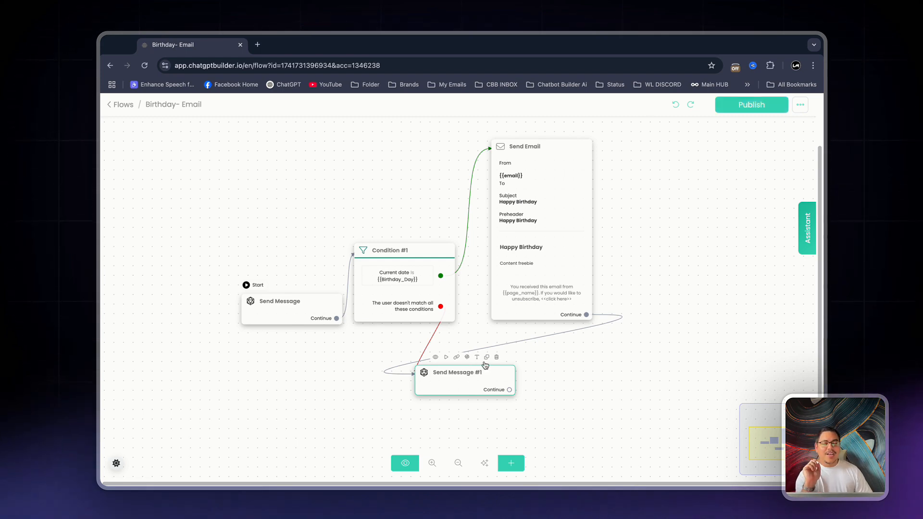
left_click(769, 109)
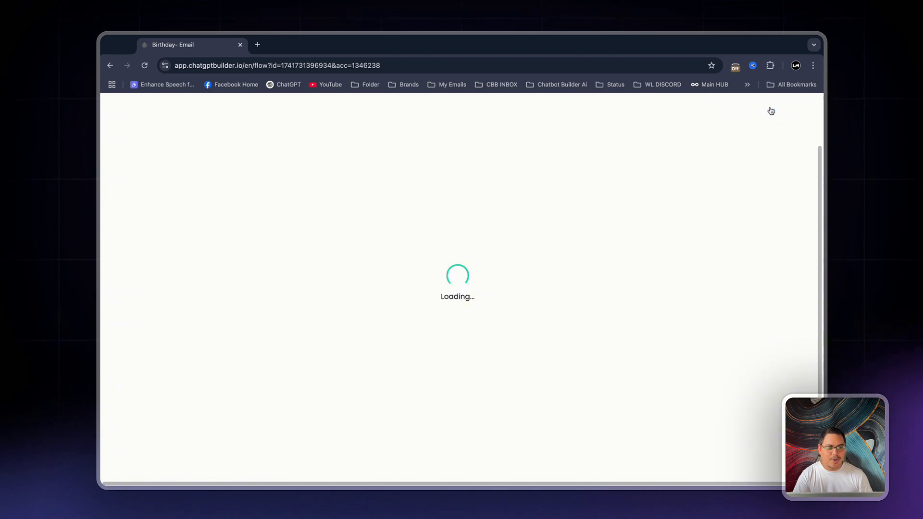
Create a new drip campaign named "Birthday Drip" in the marketing tools
left_click(118, 105)
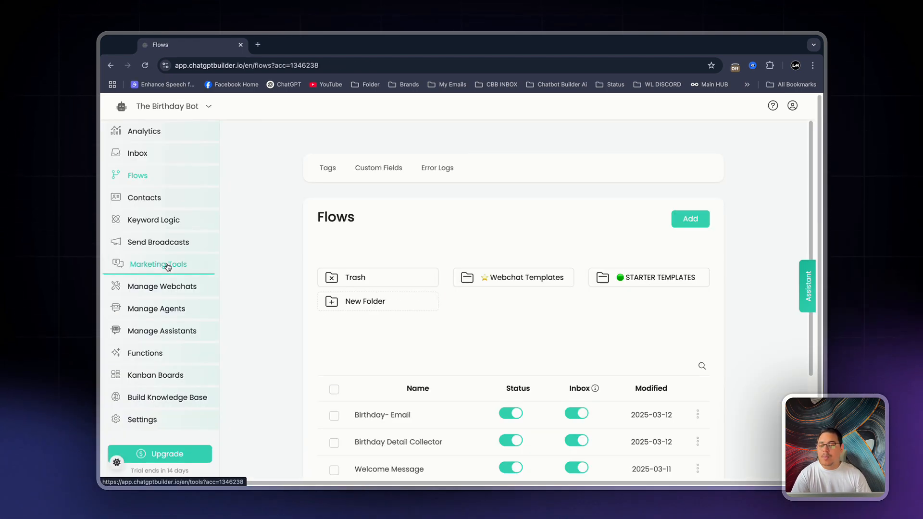
left_click(167, 267)
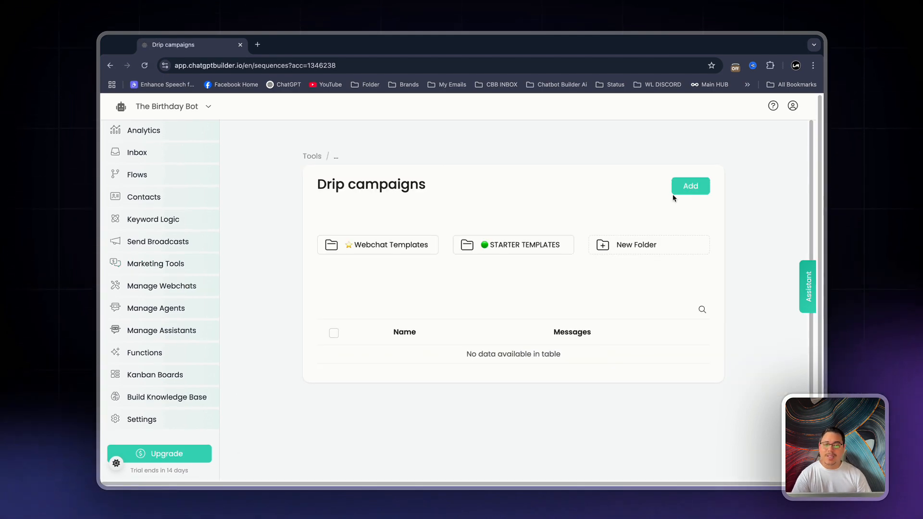
left_click(681, 183)
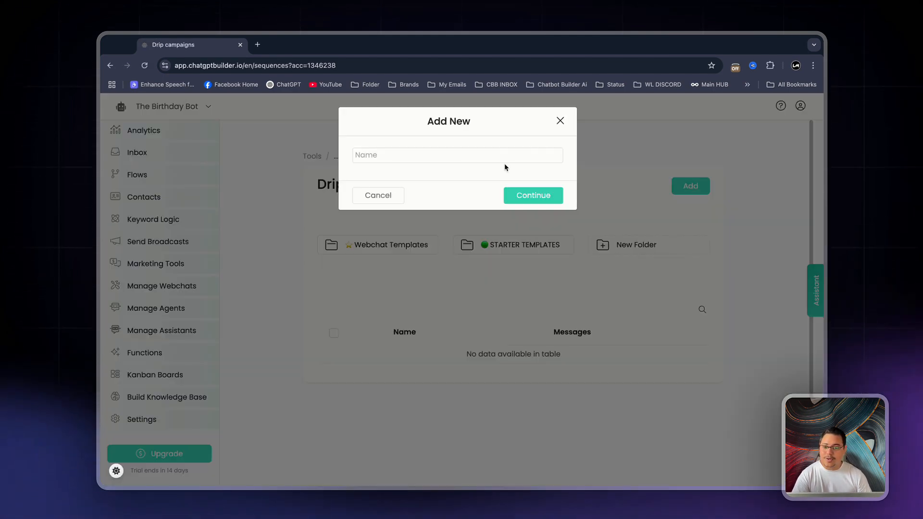
type("Birthday Drip")
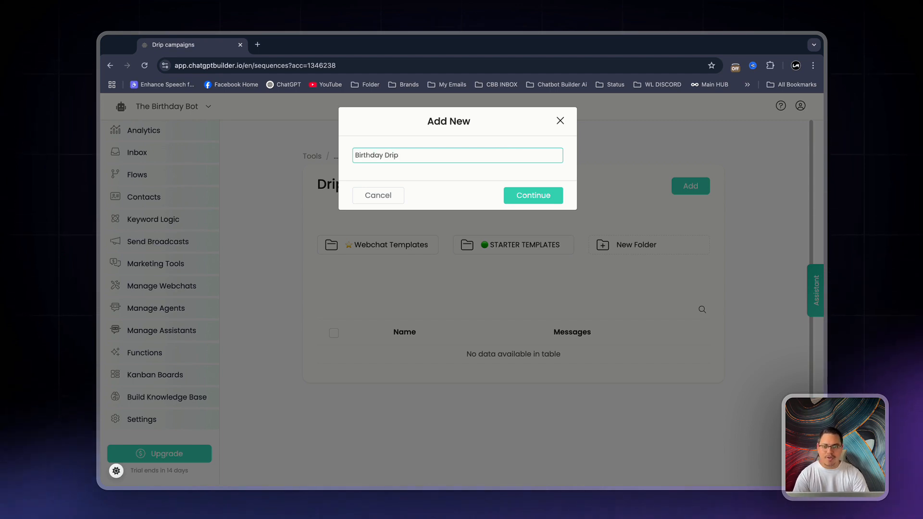
key("Return")
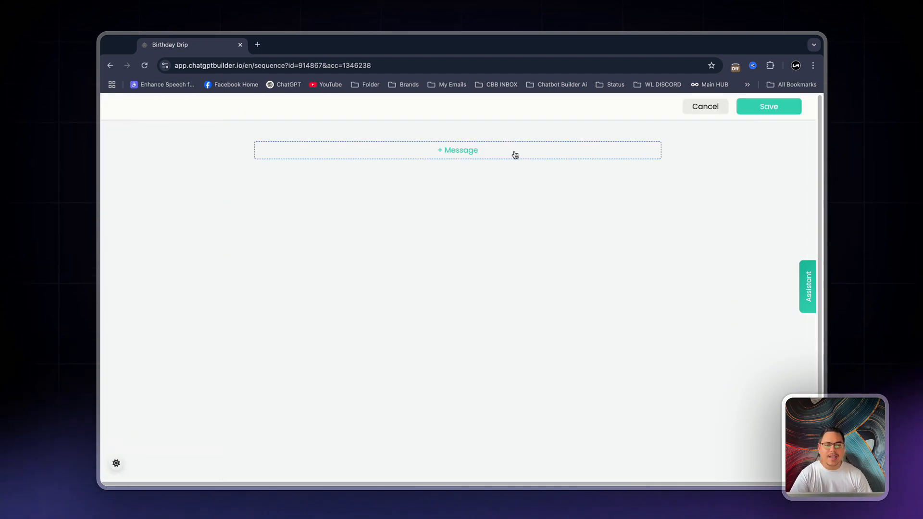
Add a message that sends the Birthday- Email flow after 1 day, and save the drip campaign
left_click(514, 155)
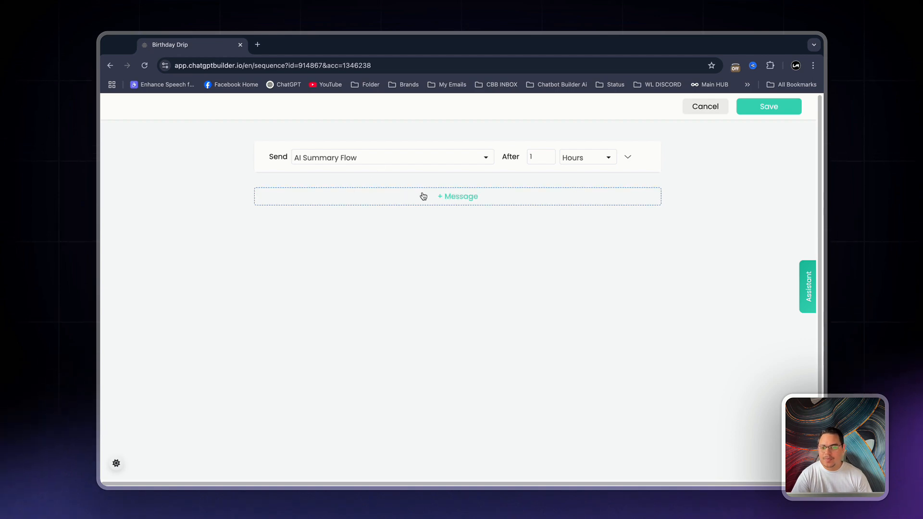
left_click(399, 160)
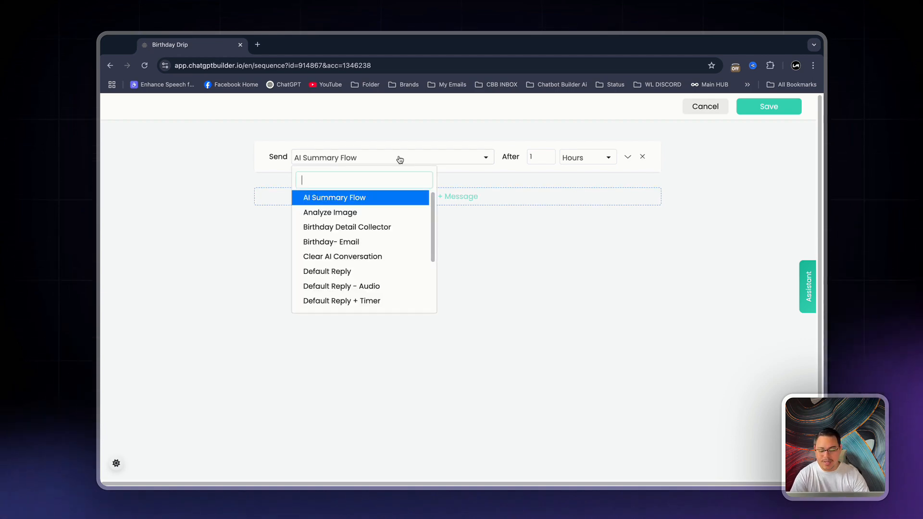
type("bri")
key("BackSpace")
key("BackSpace")
type("i")
left_click(376, 216)
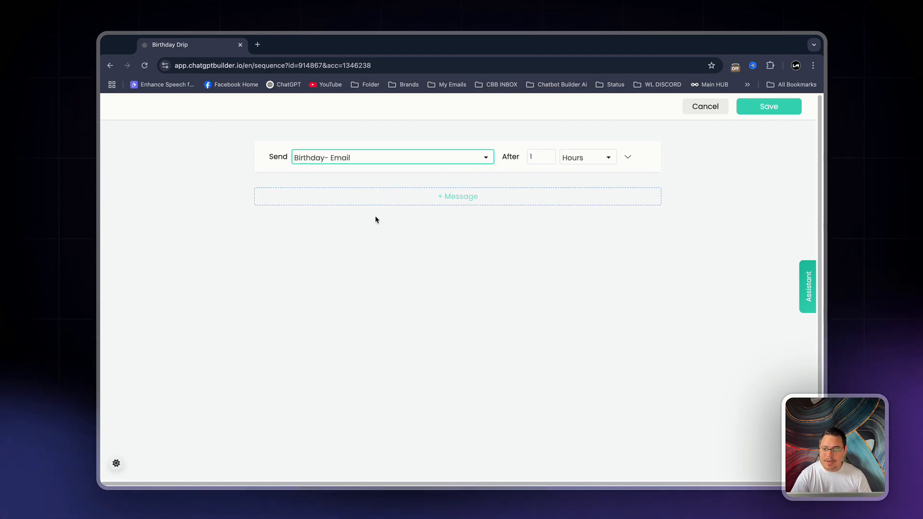
left_click(587, 161)
left_click(594, 221)
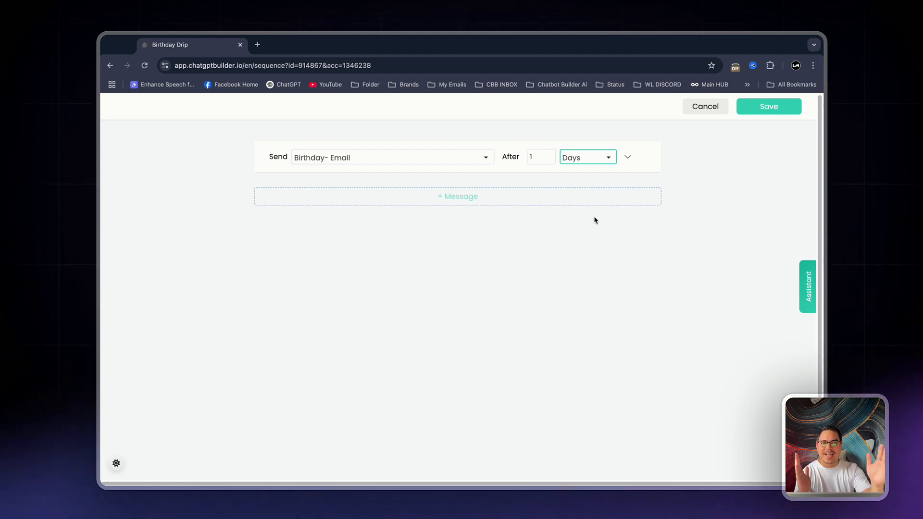
left_click(746, 110)
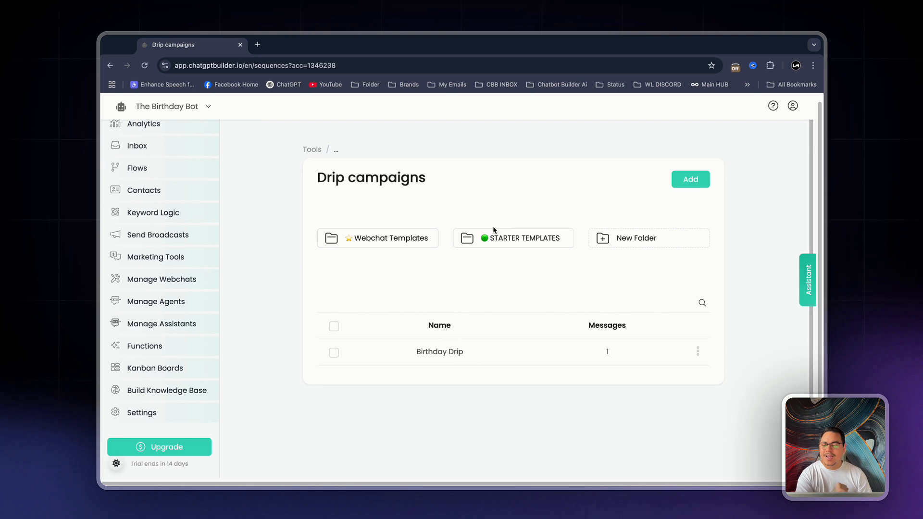
Open the Birthday Detail Collector flow and move its first Send Message node farther from Send Message #1
left_click(159, 172)
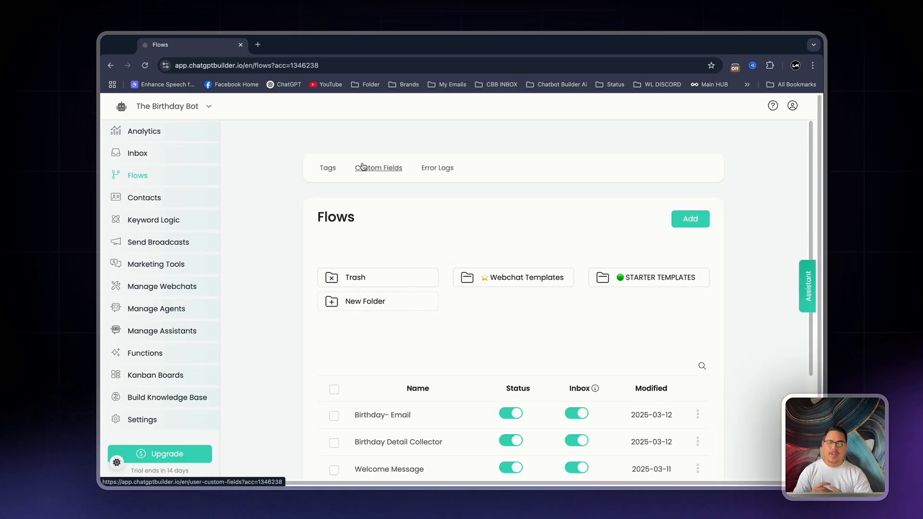
scroll(542, 302, "down", 3)
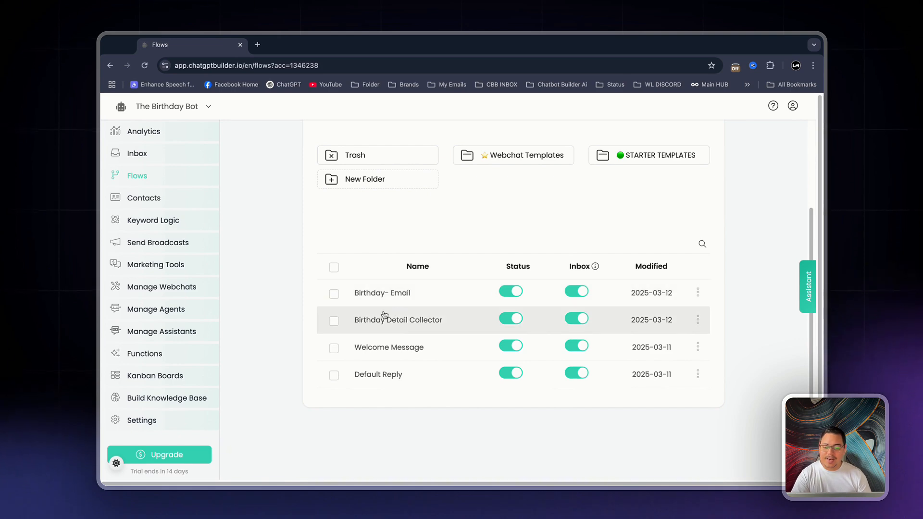
left_click(460, 329)
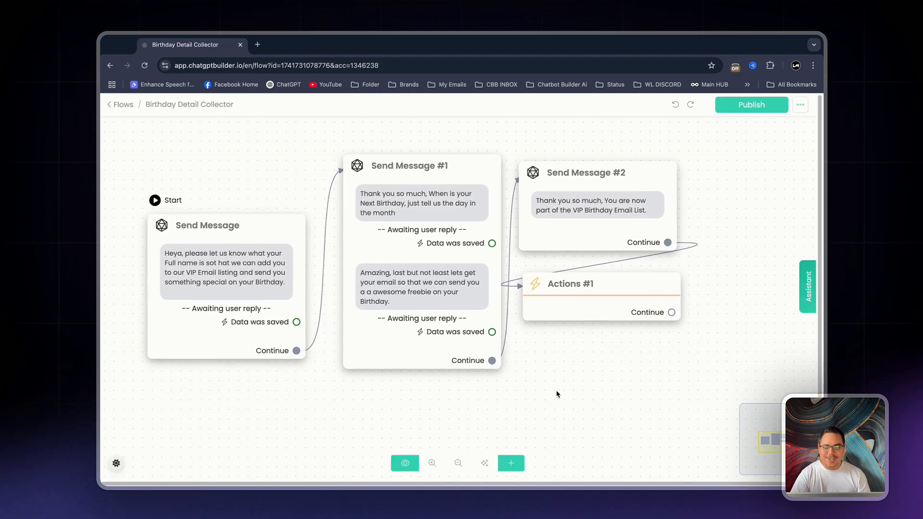
left_click_drag(258, 261, 212, 202)
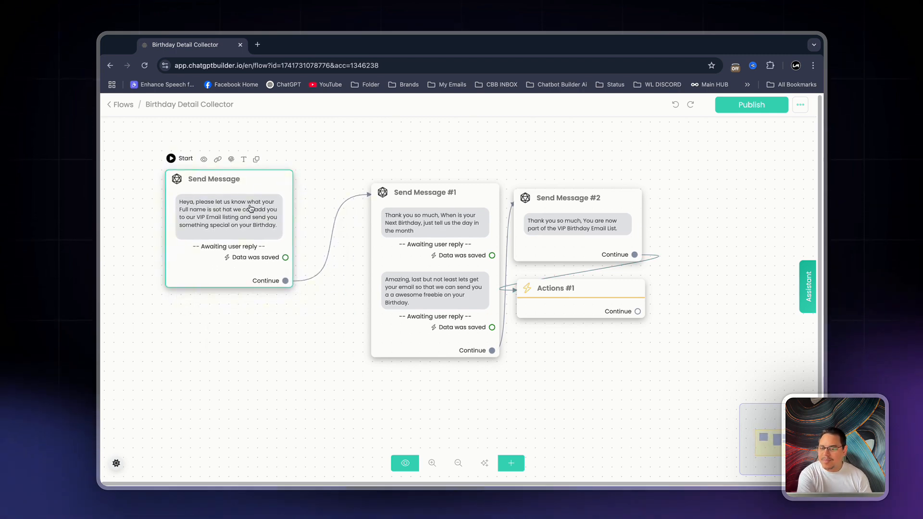
Correct the wording in the first Send Message's text to "so that we can add you"
left_click(224, 214)
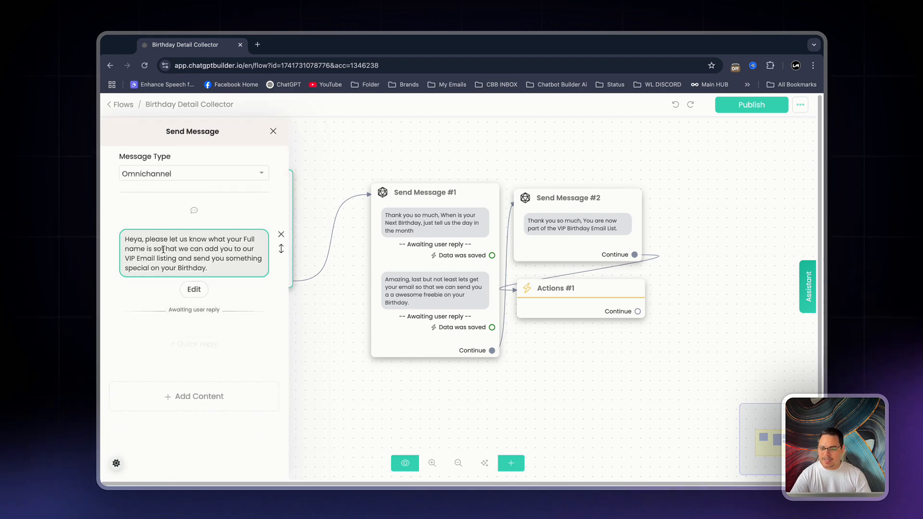
left_click(163, 249)
key("BackSpace")
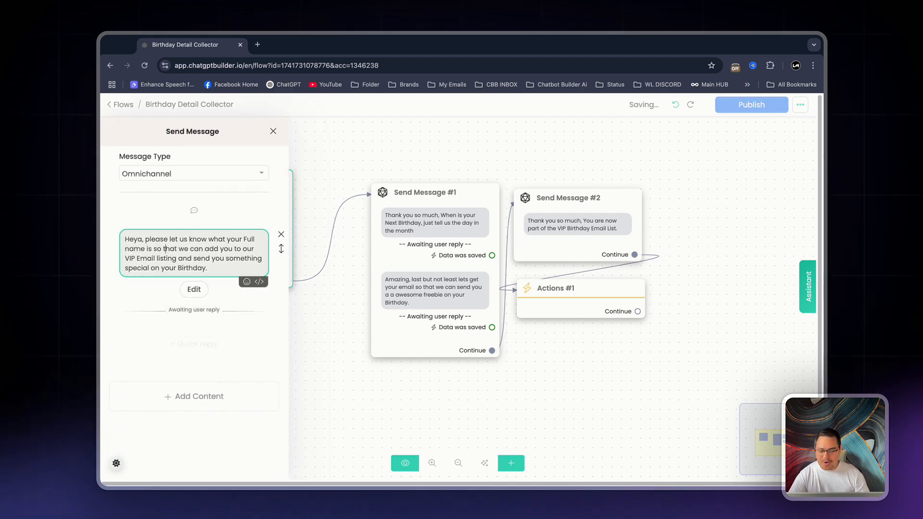
left_click(363, 354)
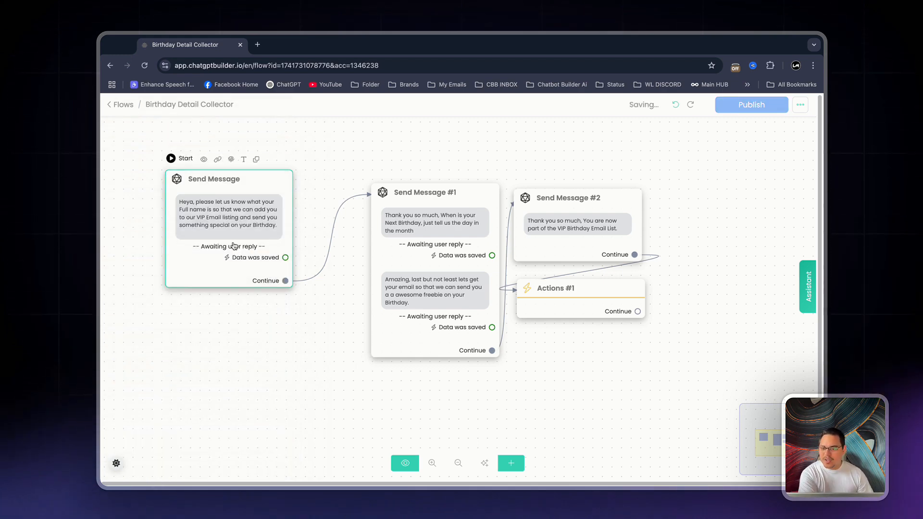
Move Send Message #1 beside the first Send Message and delete the duplicate "a" before "awesome freebie"
scroll(254, 216, "down", 1)
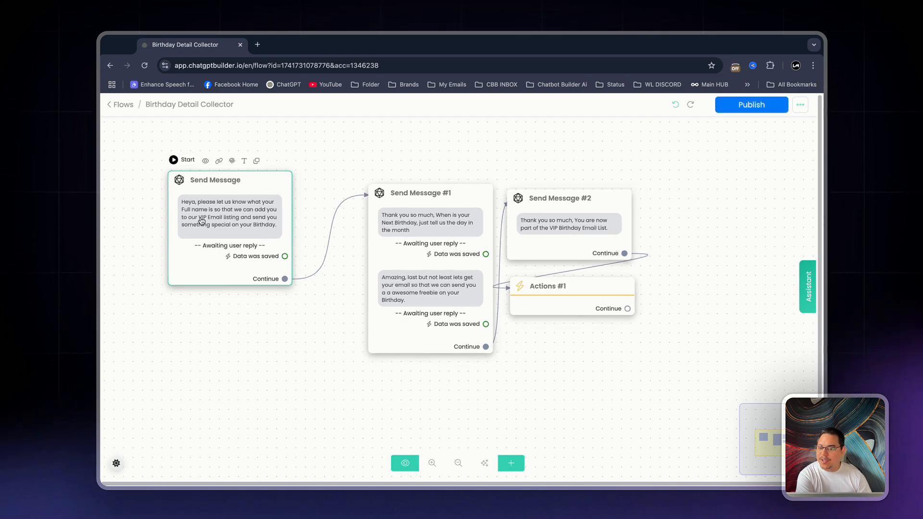
scroll(201, 219, "up", 1)
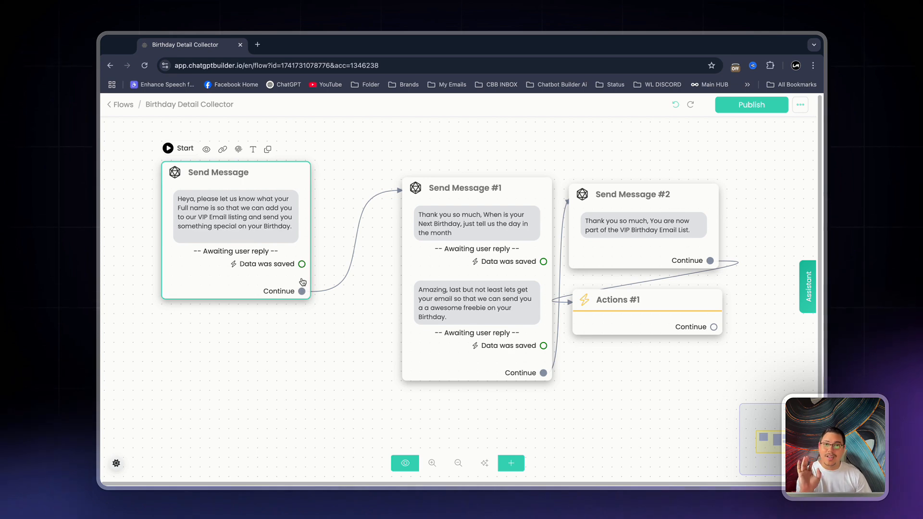
left_click_drag(417, 319, 346, 303)
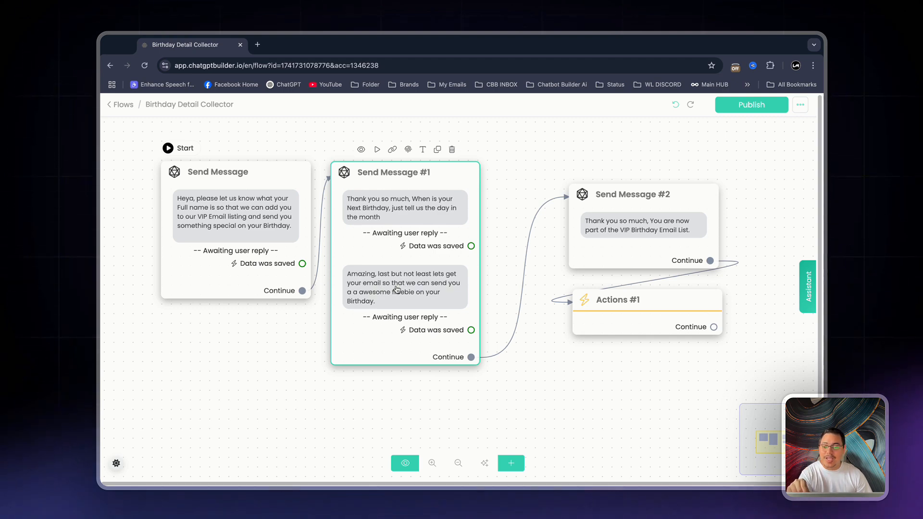
left_click(364, 299)
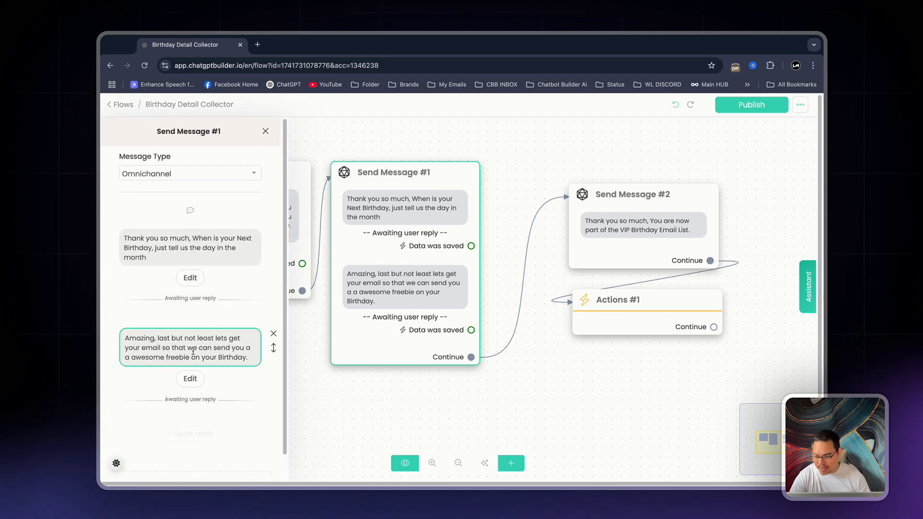
key("BackSpace")
left_click(323, 390)
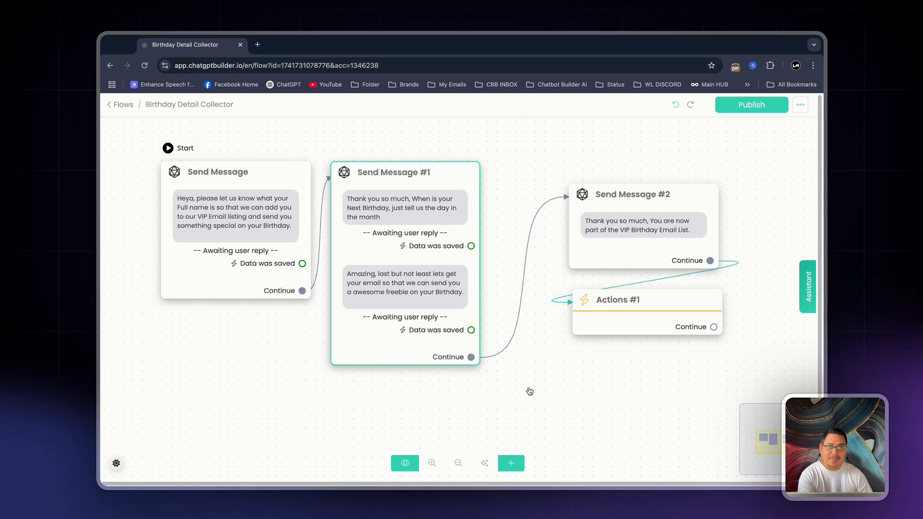
Move Send Message #2 beside Send Message #1 and place Actions #1 directly below it
left_click_drag(614, 254, 536, 233)
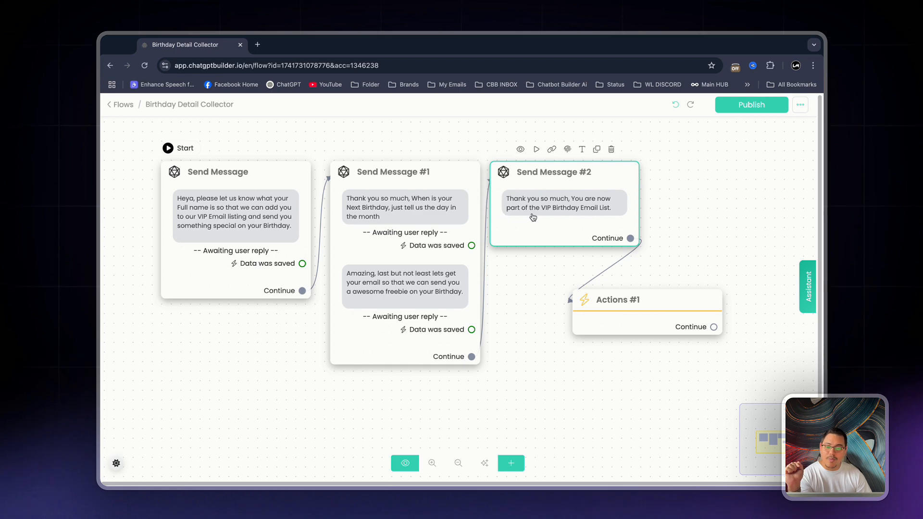
left_click(660, 310)
left_click_drag(660, 310, 587, 282)
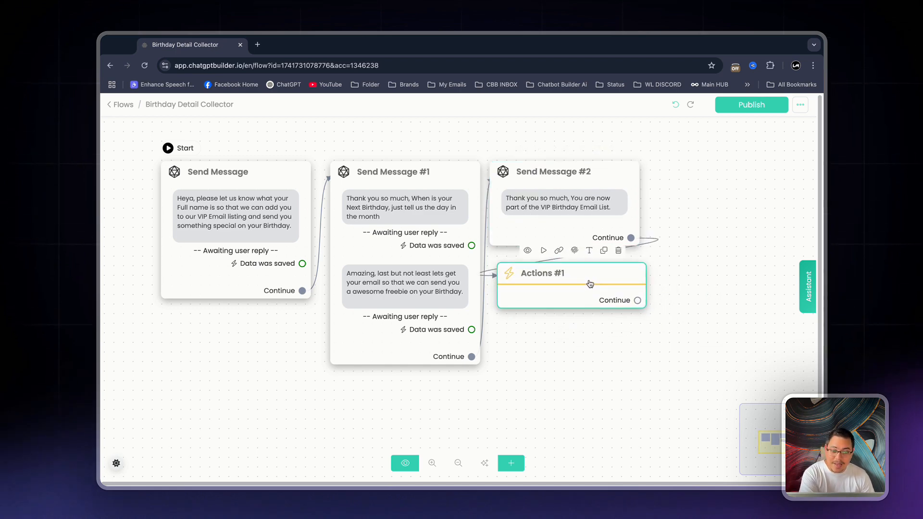
Add a "Subscribe to drip campaign" action to Actions #1 and choose the Birthday Drip campaign
left_click(588, 283)
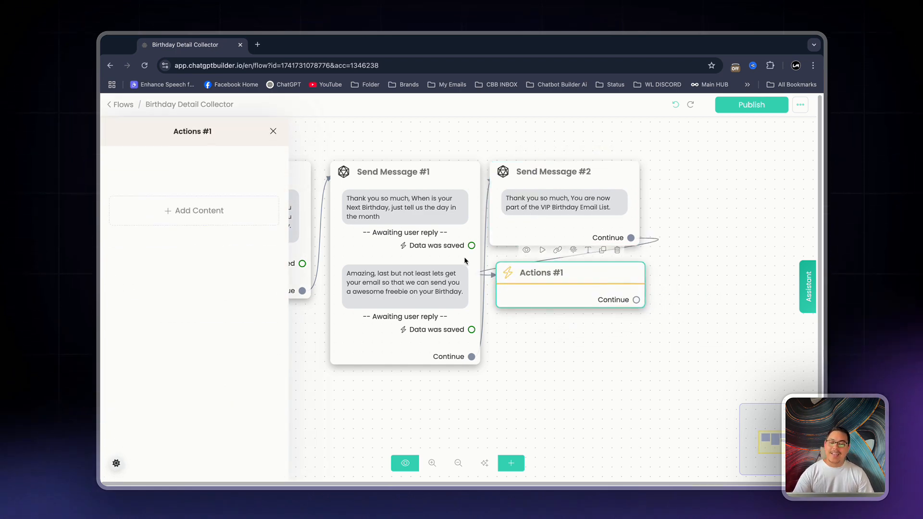
left_click(200, 210)
mouse_move(140, 239)
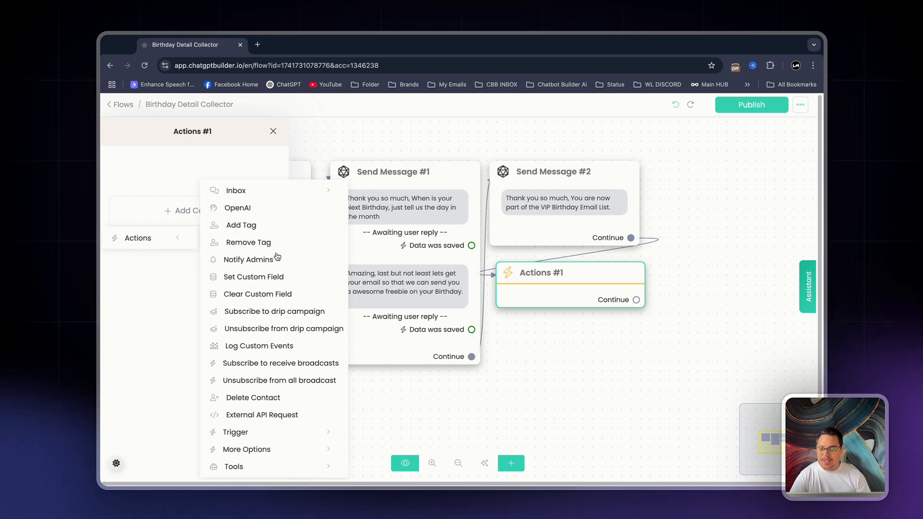
left_click(272, 311)
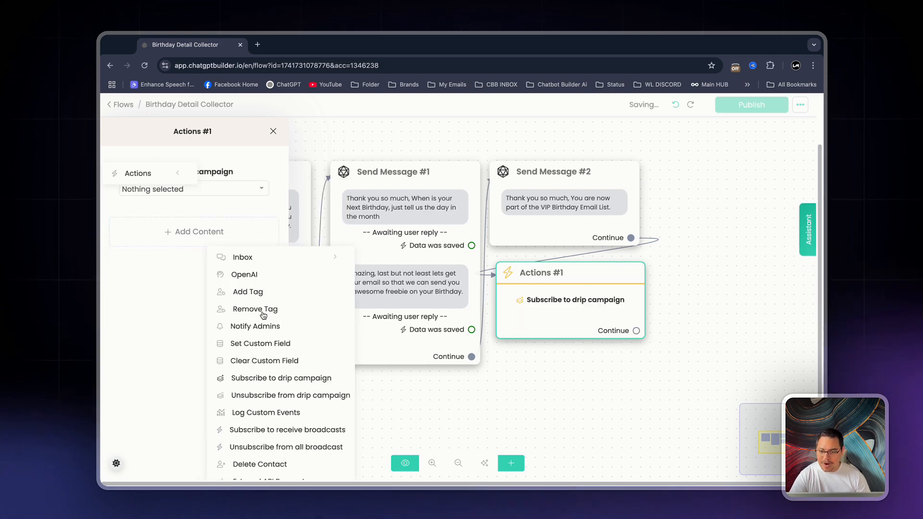
left_click(160, 189)
left_click(233, 235)
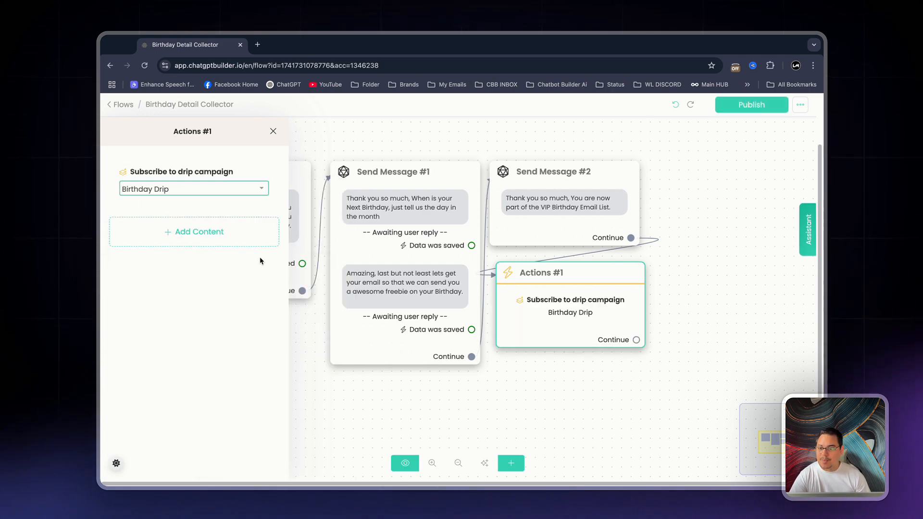
left_click(574, 405)
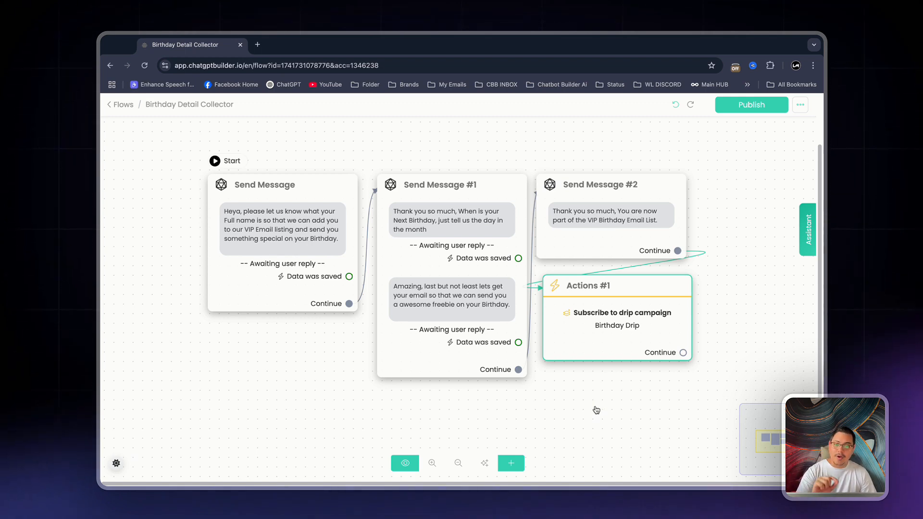
Publish the Birthday Detail Collector flow and return to the list of flows
left_click(739, 107)
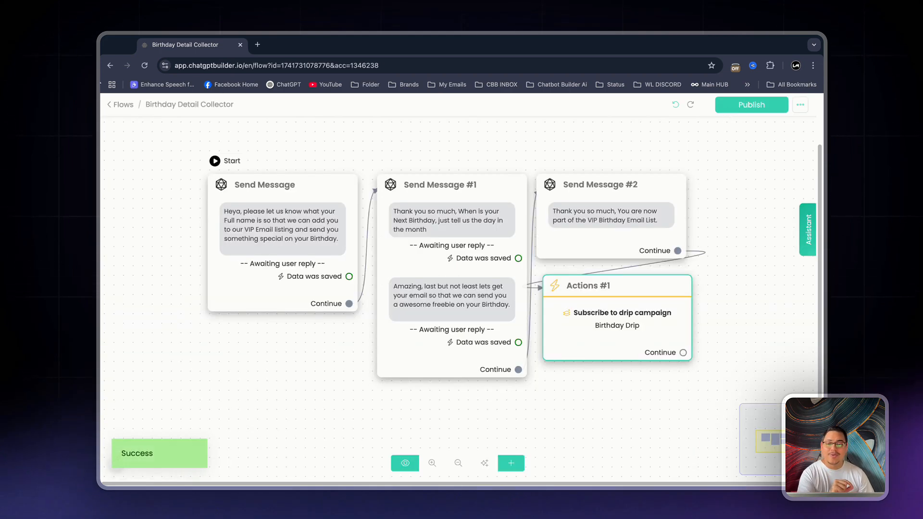
left_click(124, 109)
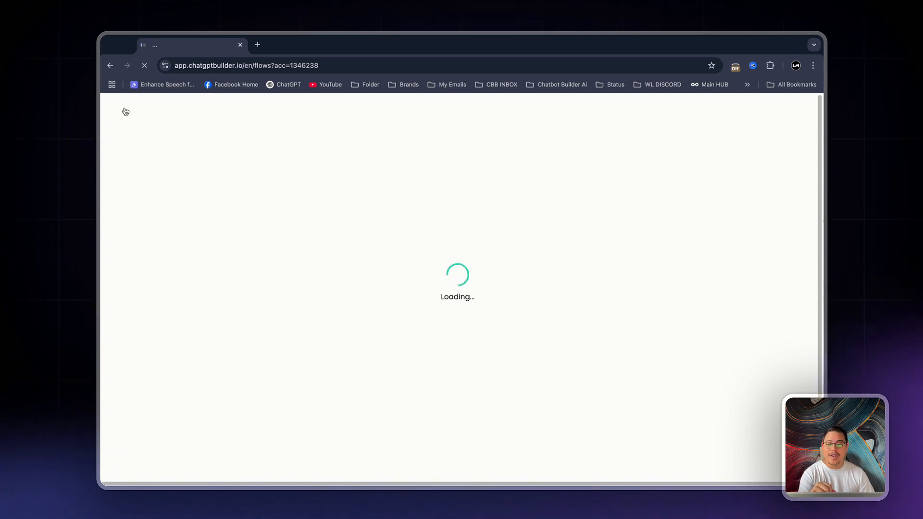
scroll(497, 236, "down", 3)
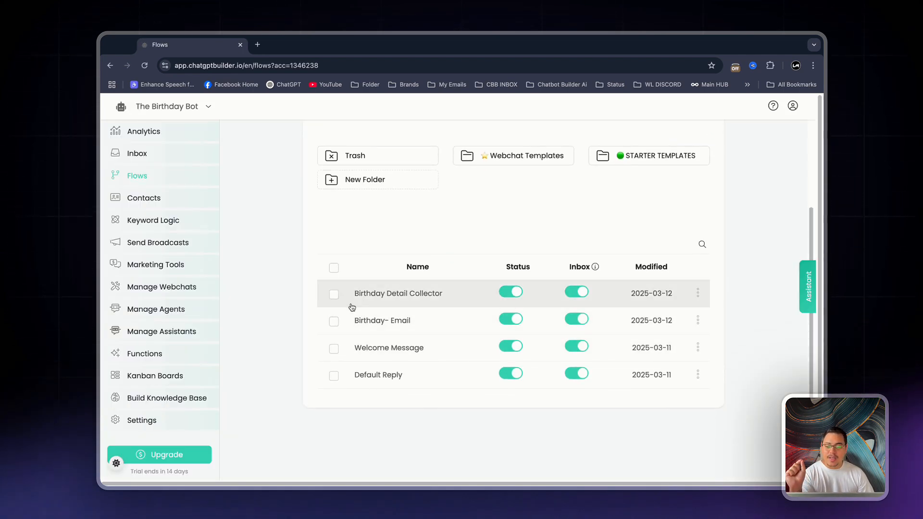
In the Birthday- Email flow, add an "Unsubscribe from drip campaign" action for Birthday Drip to the starting Send Message block
left_click(433, 322)
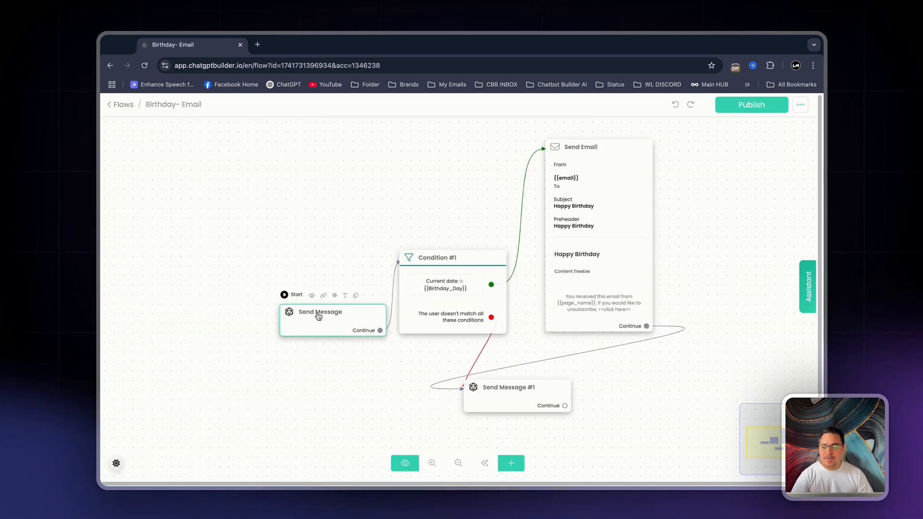
left_click(317, 313)
left_click(196, 313)
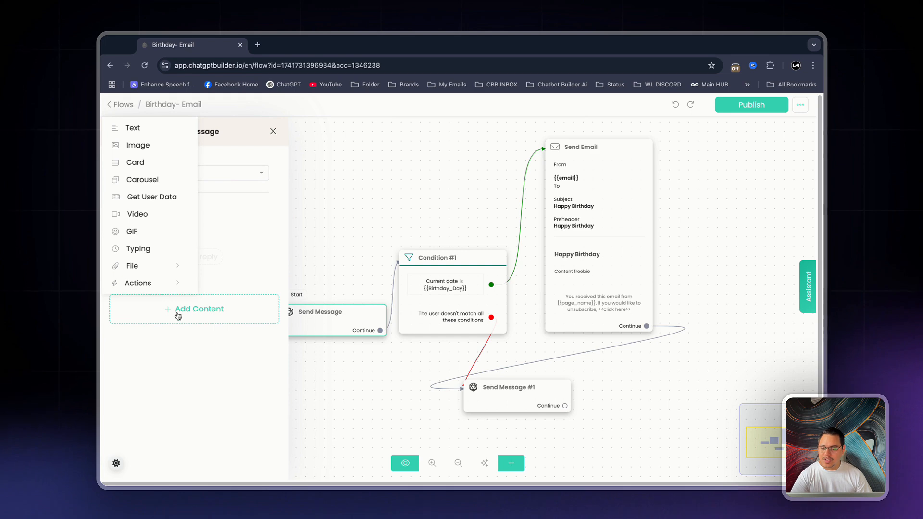
left_click(157, 286)
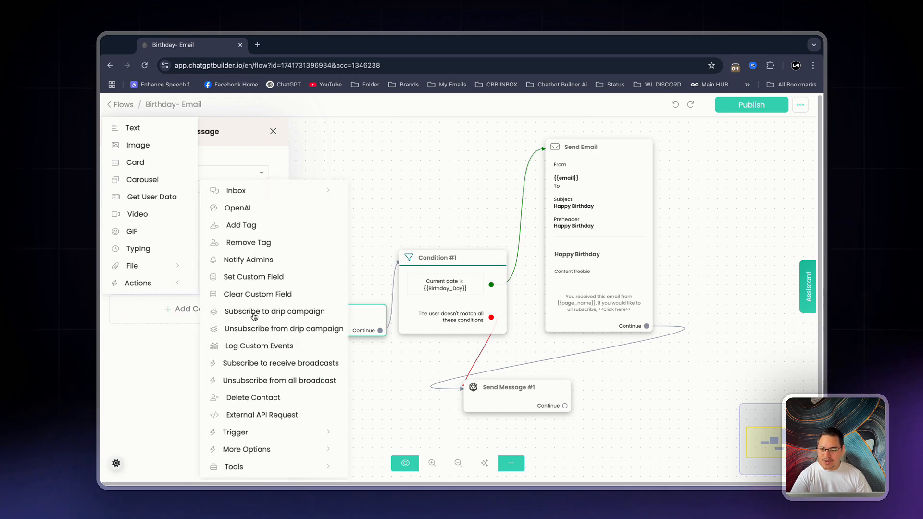
left_click(254, 332)
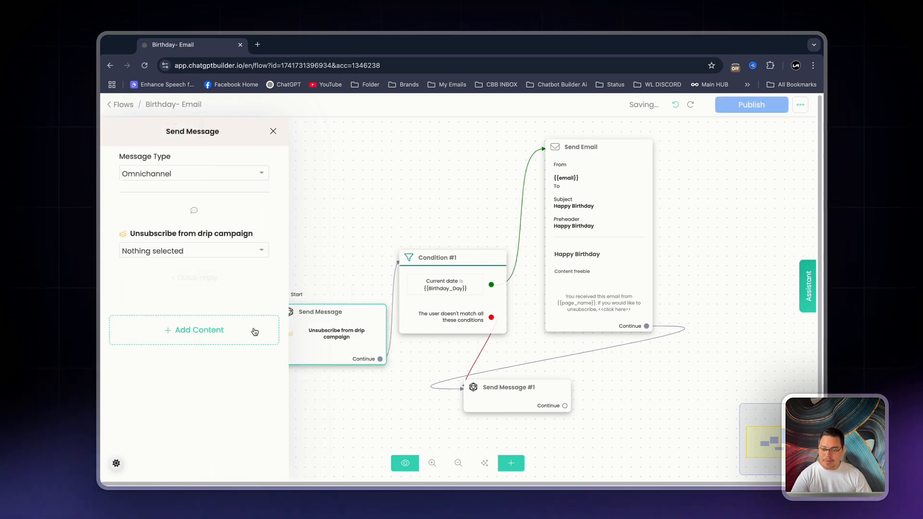
left_click(171, 256)
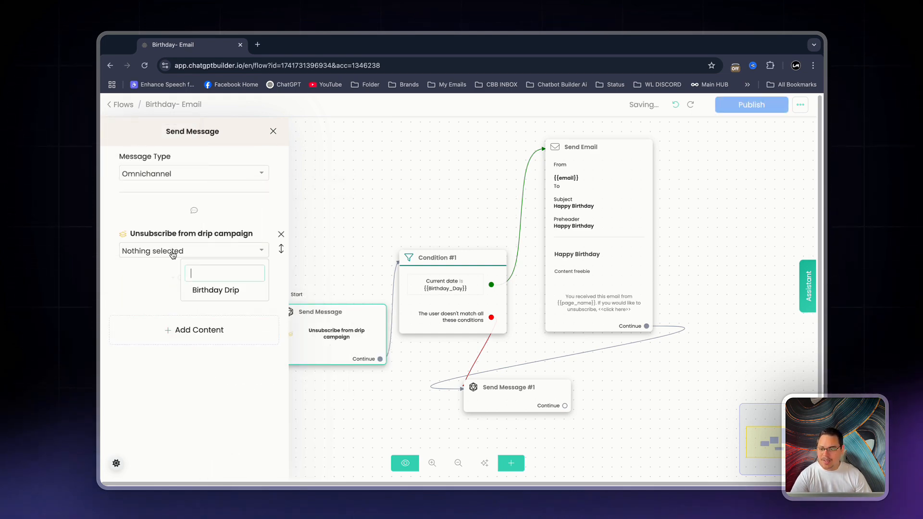
left_click(228, 290)
left_click(299, 258)
Move Send Message #1 beneath the Send Email block and give it a "Subscribe to drip campaign" action for Birthday Drip
left_click_drag(503, 402, 582, 392)
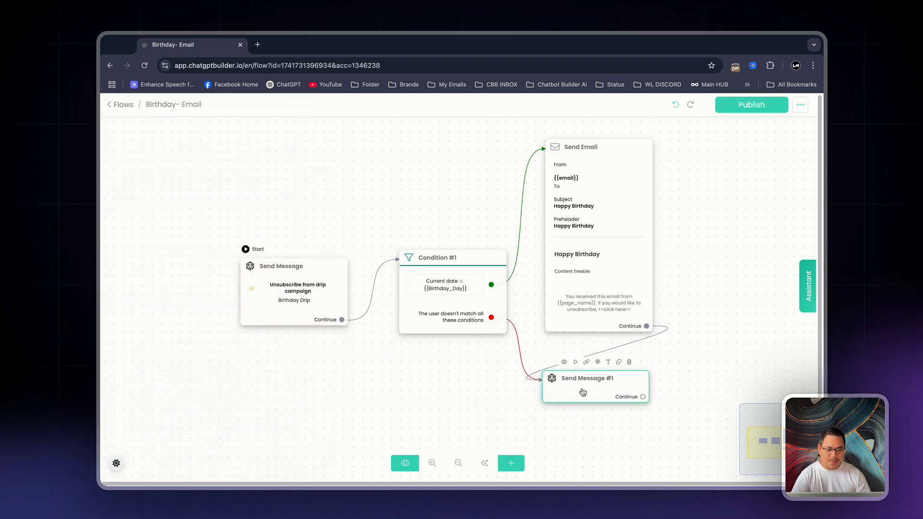
left_click(188, 309)
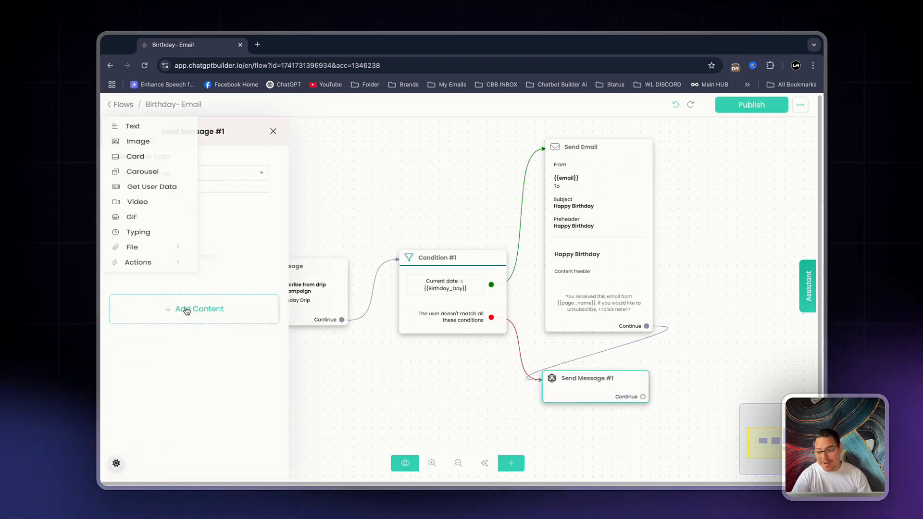
left_click(142, 282)
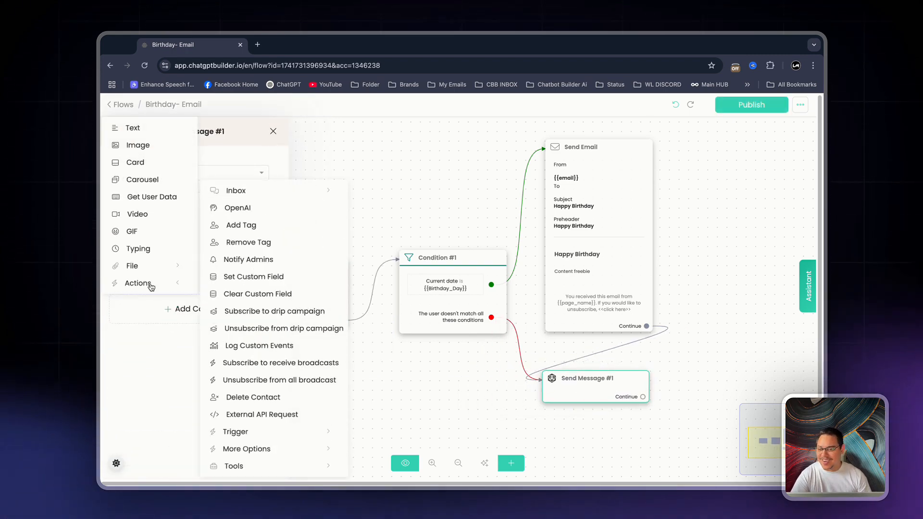
left_click(287, 313)
left_click(187, 250)
left_click(208, 291)
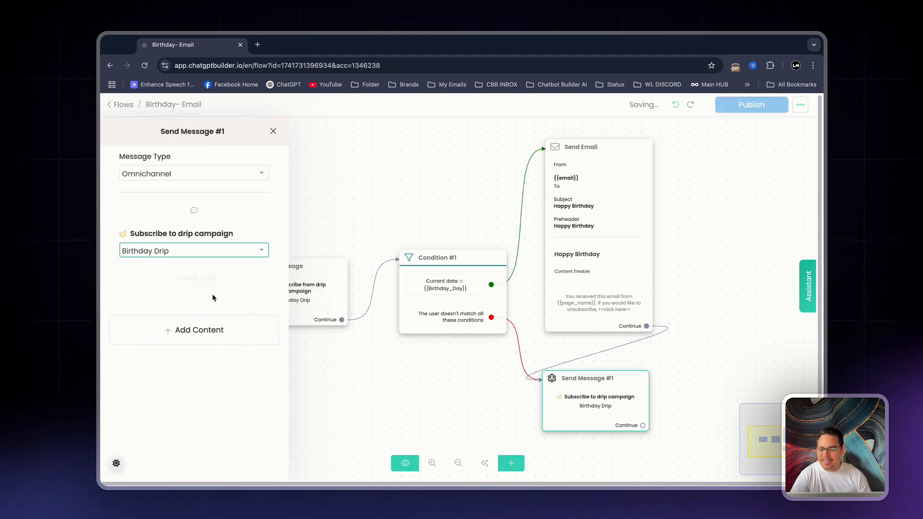
left_click(670, 203)
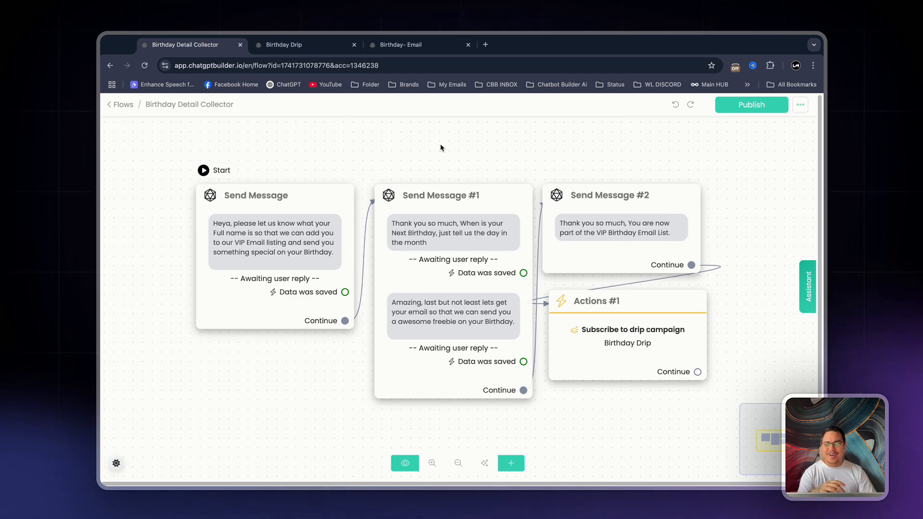
Look over the Birthday Drip sequence and the Birthday- Email flow, and return to the Birthday Detail Collector flow
left_click(283, 45)
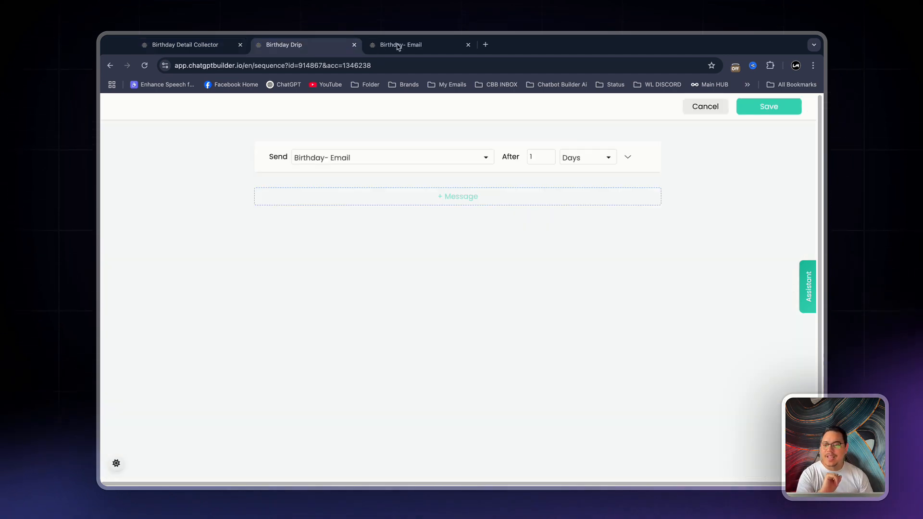
left_click(388, 45)
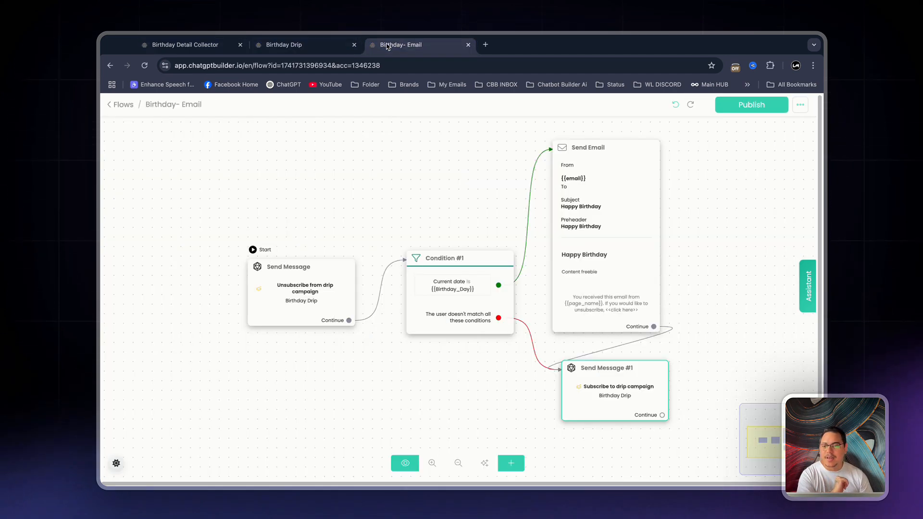
left_click(197, 47)
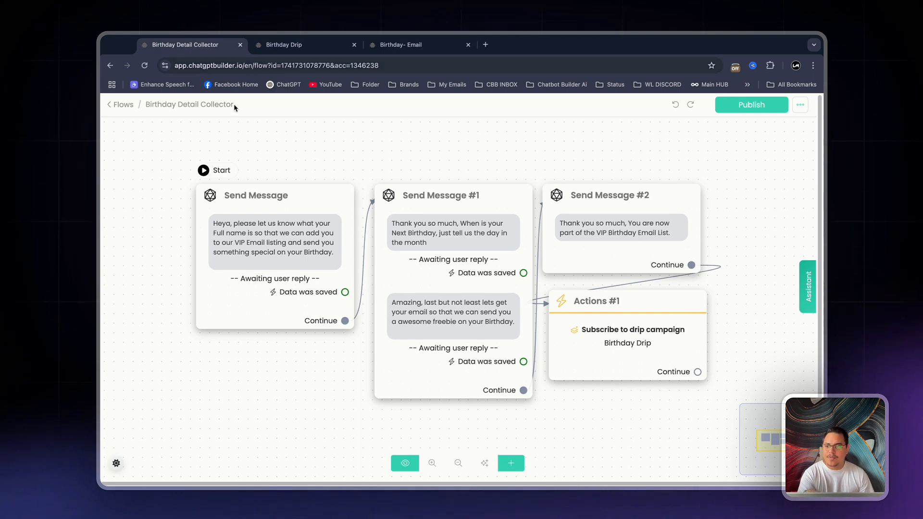
Shift all four blocks of the Birthday Detail Collector flow up and to the left, keeping Actions #1 below Send Message #2
left_click_drag(244, 212, 197, 193)
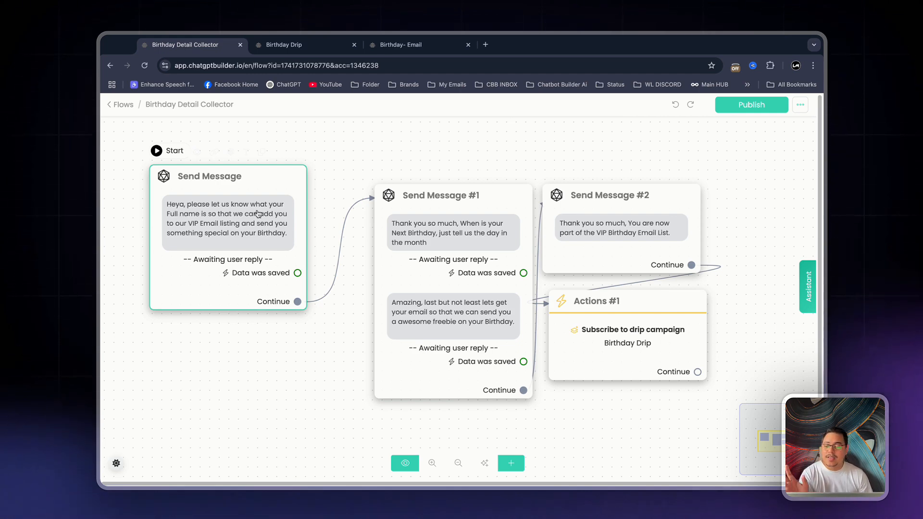
left_click_drag(420, 253, 367, 233)
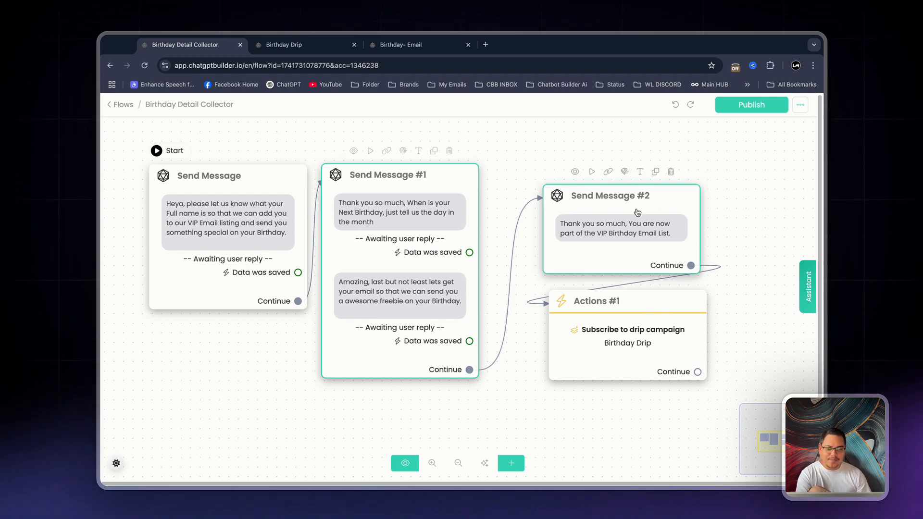
left_click_drag(637, 212, 582, 190)
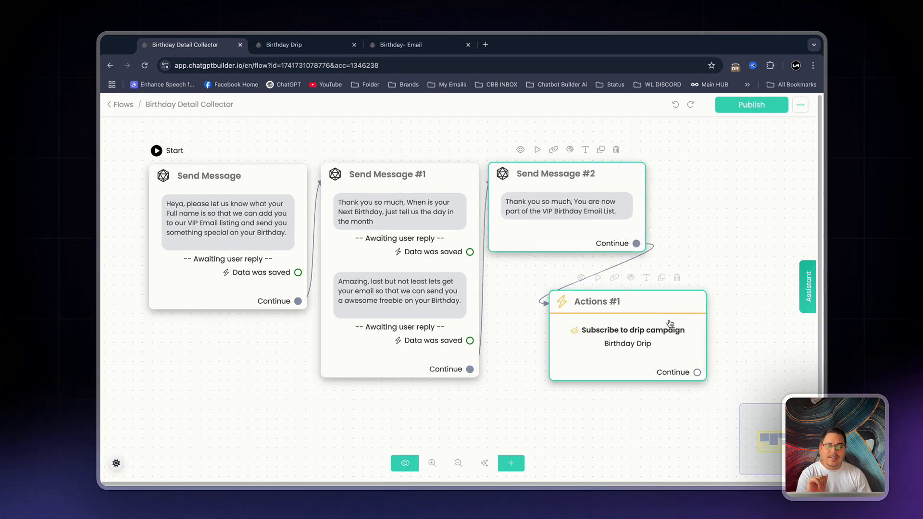
left_click_drag(670, 324, 618, 302)
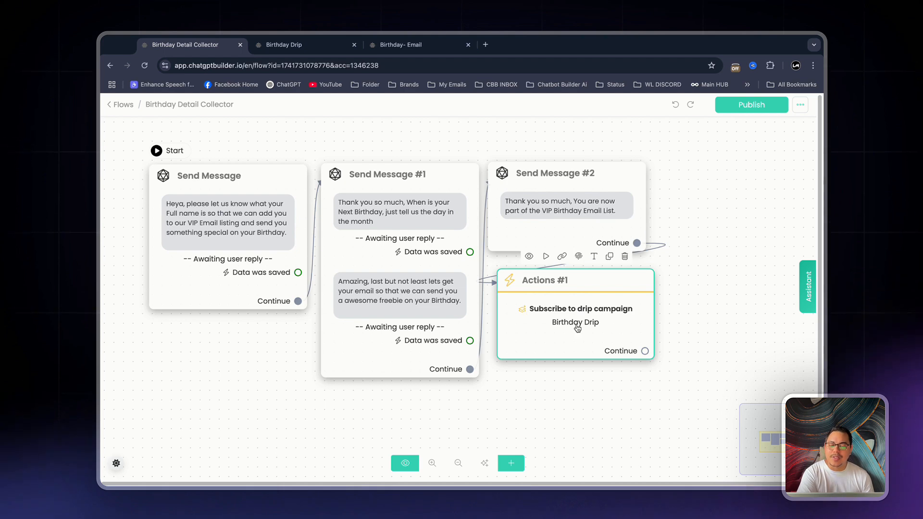
Compare the Birthday Drip sequence's message and delay with the Birthday- Email flow, ending on the flow
left_click(295, 47)
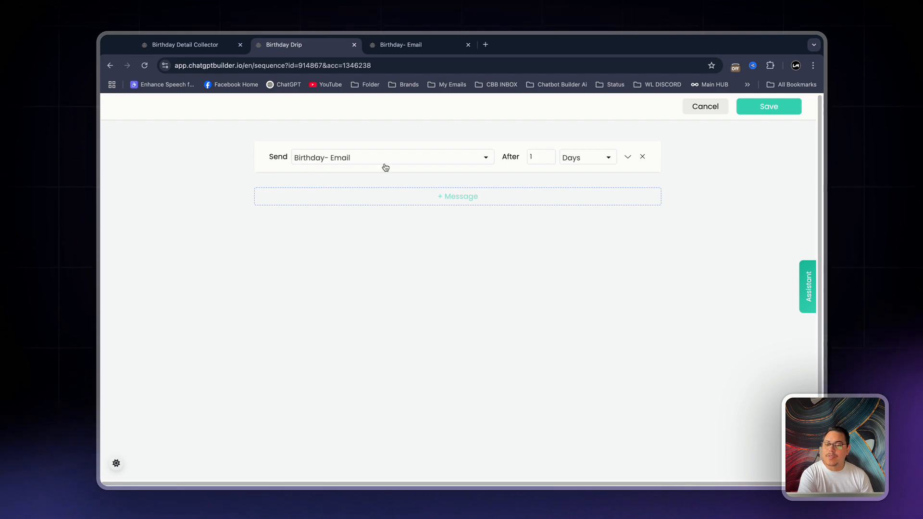
left_click(392, 45)
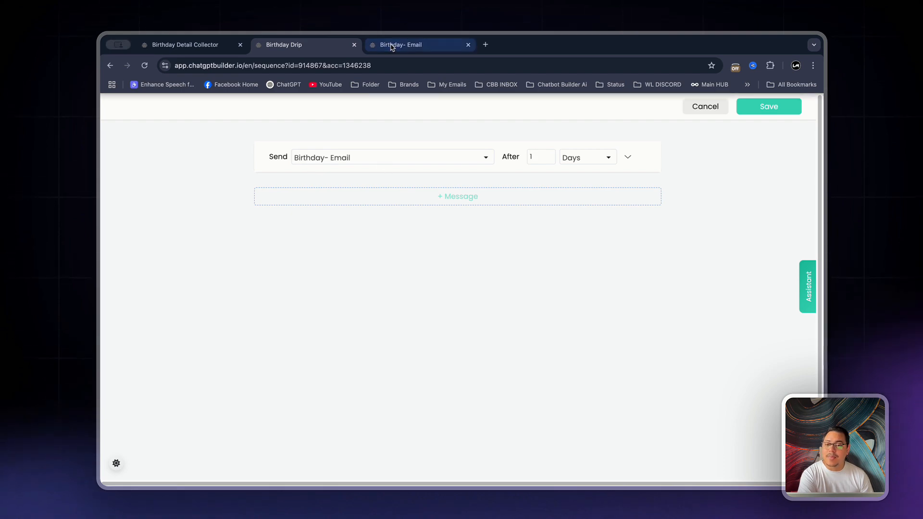
left_click(309, 48)
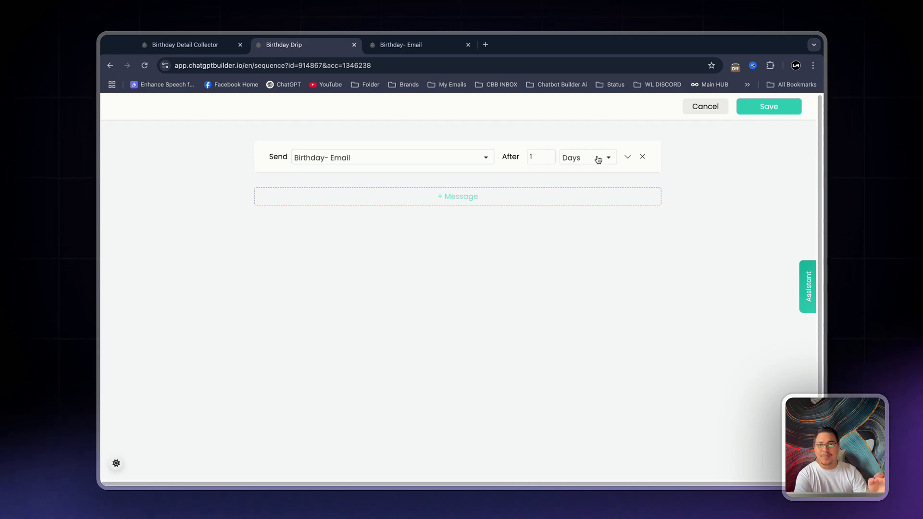
left_click(407, 46)
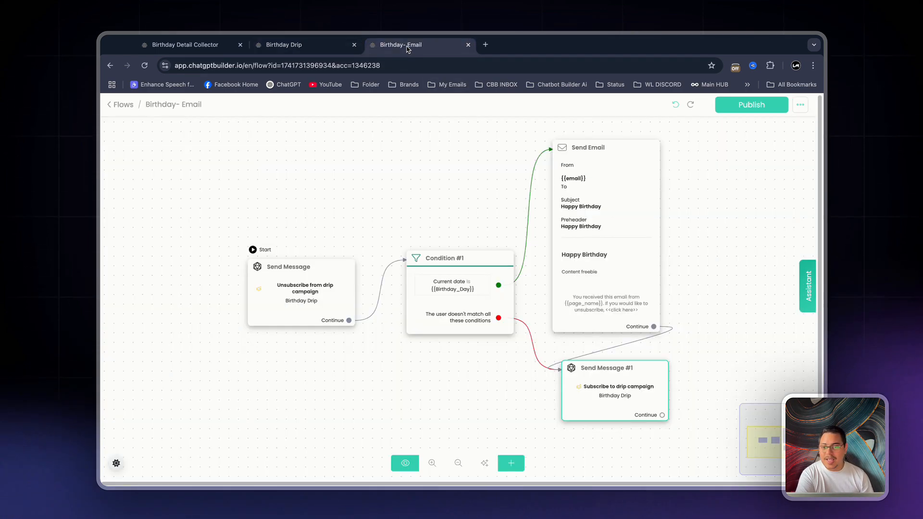
Move the starting Send Message and Condition #1 blocks to the left, and shift Send Email slightly toward the condition
left_click_drag(307, 300, 335, 296)
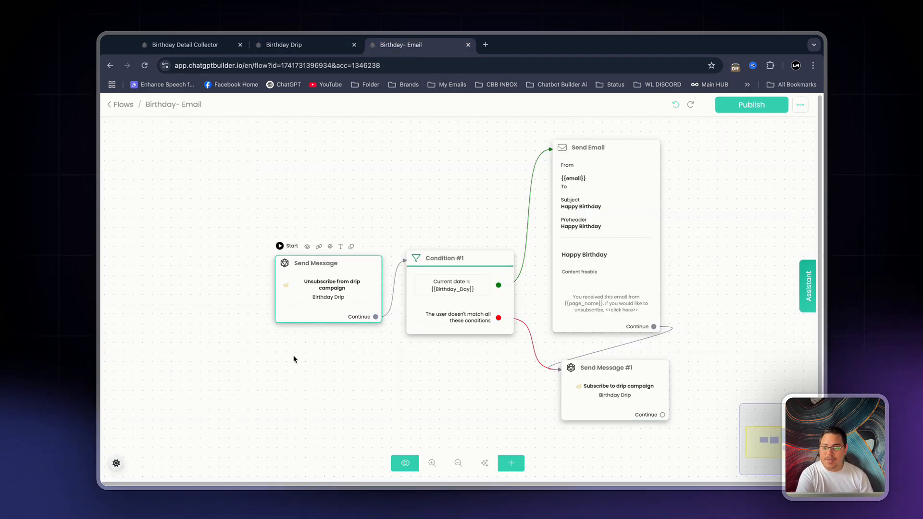
left_click_drag(433, 360, 359, 341)
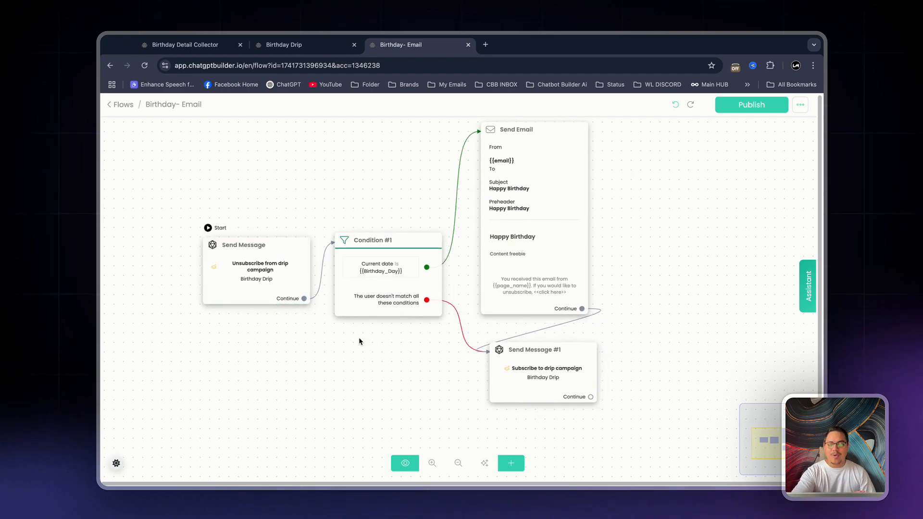
scroll(367, 345, "down", 1)
left_click_drag(295, 295, 254, 308)
left_click_drag(364, 301, 324, 304)
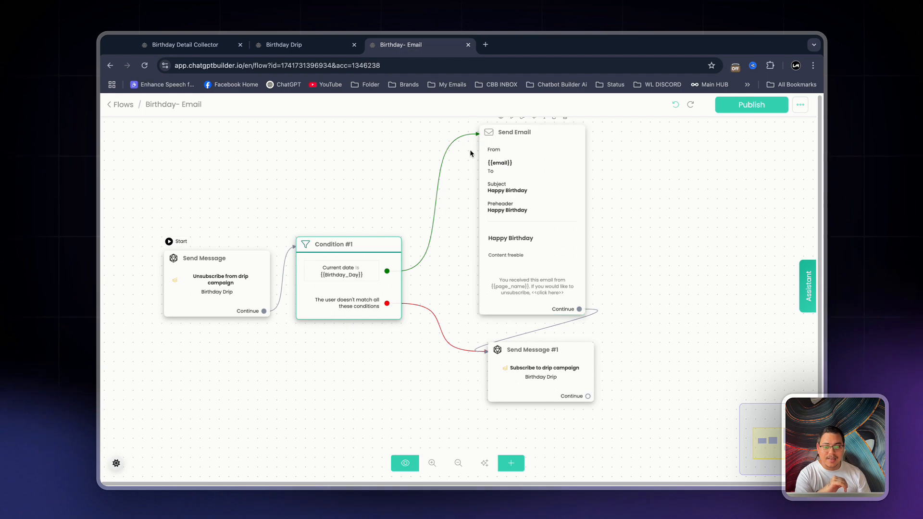
left_click_drag(522, 158, 502, 155)
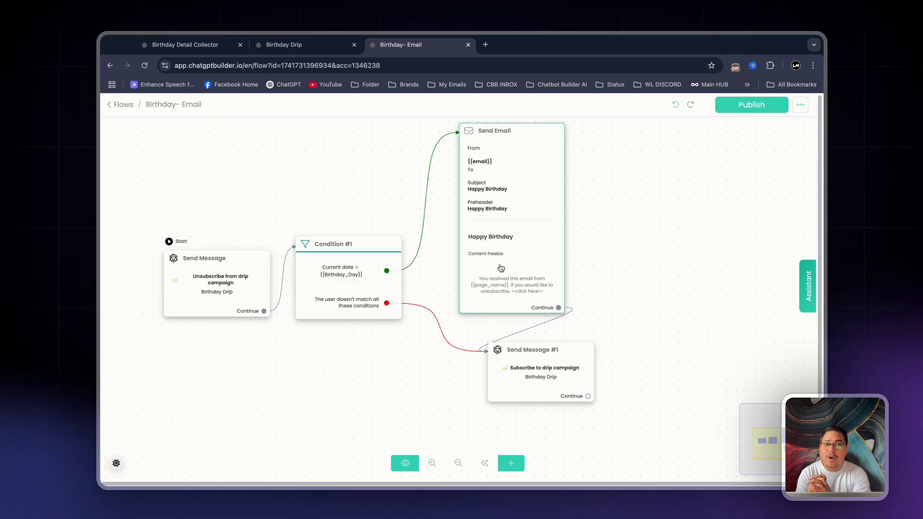
Reposition Send Message #1 directly below the Send Email block so its connector from Condition #1 has more room
left_click_drag(490, 357, 420, 356)
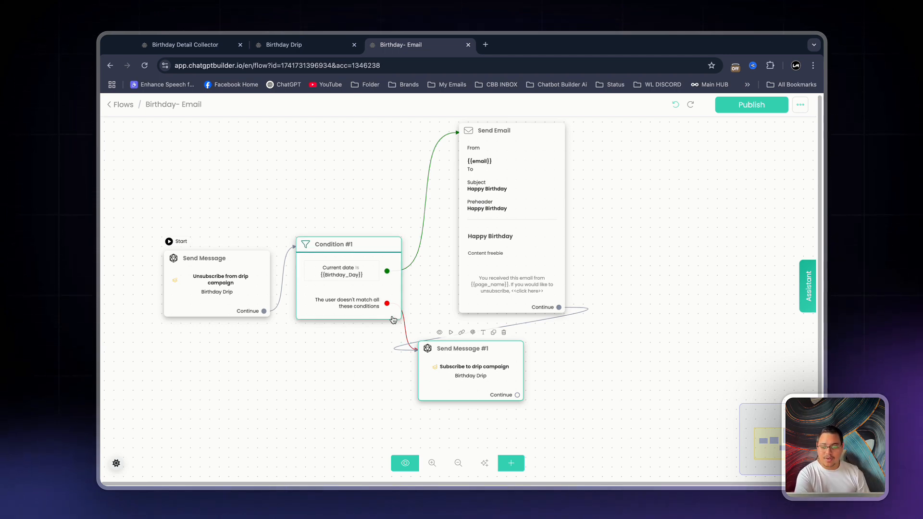
scroll(423, 315, "down", 1)
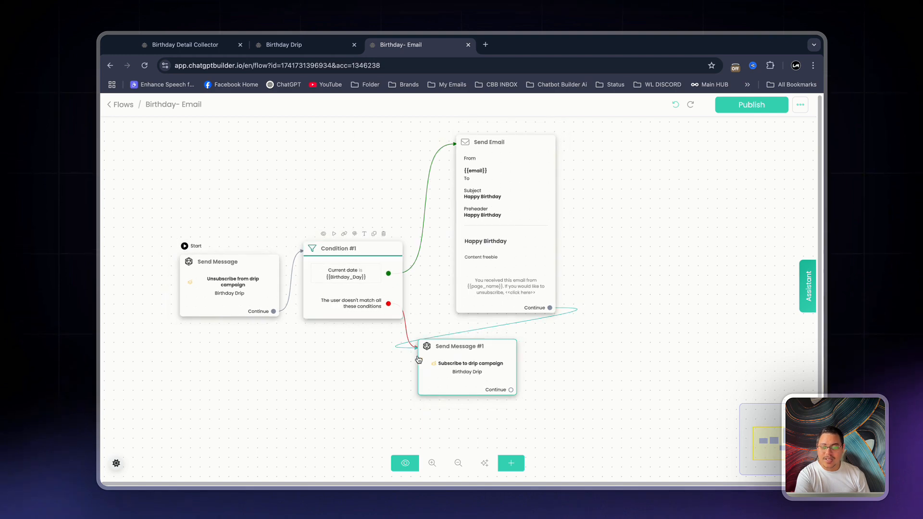
left_click_drag(443, 371, 488, 368)
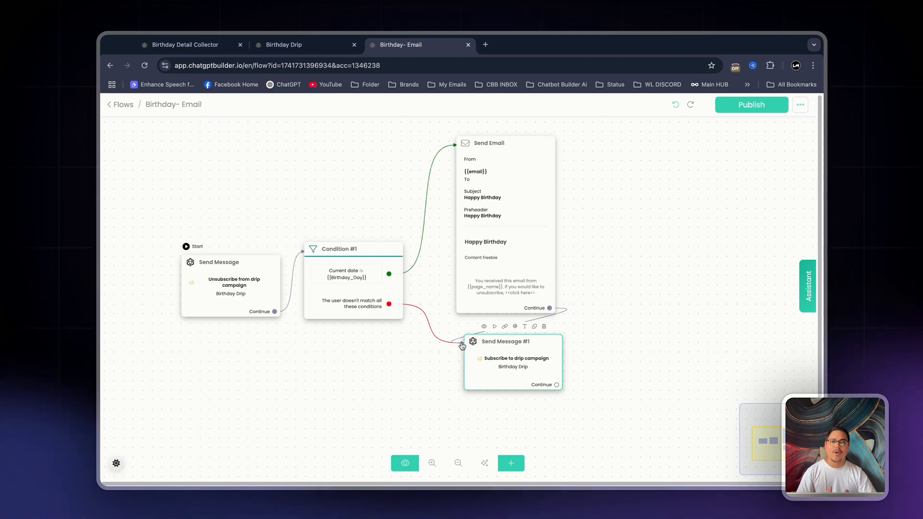
left_click(352, 273)
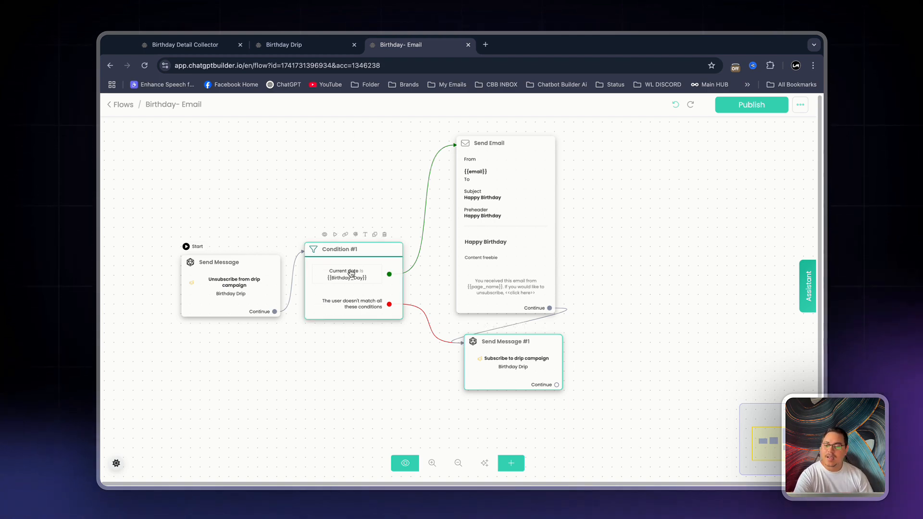
left_click(519, 167)
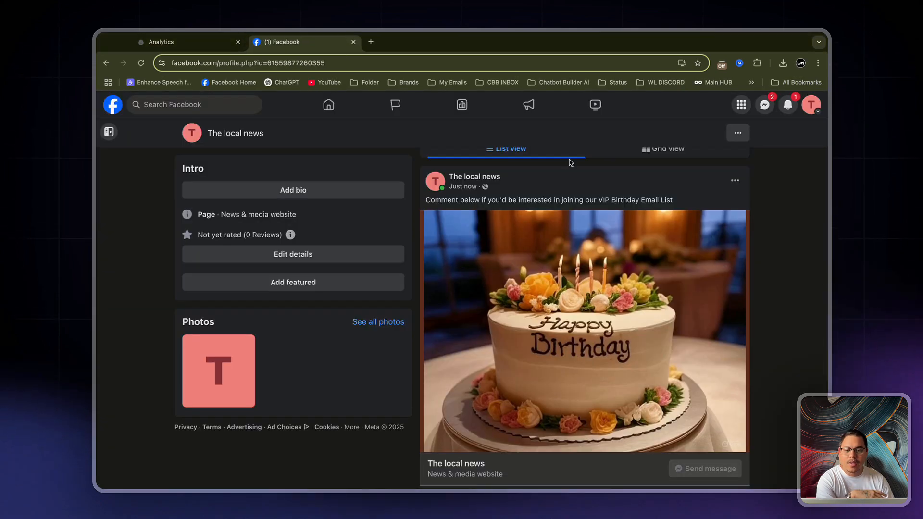
Examine The local news page's VIP Birthday Email List post on Facebook, including its text and comment area, and return to the bot's Analytics page
scroll(715, 212, "up", 1)
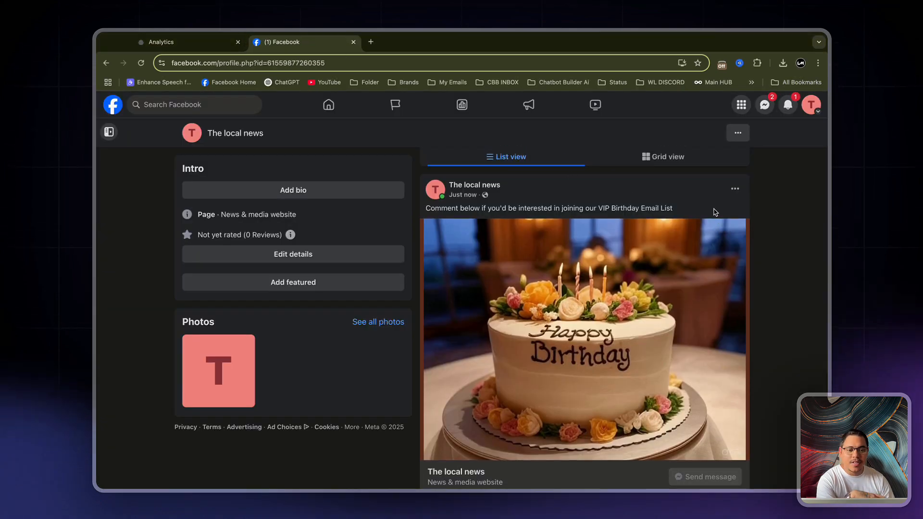
scroll(715, 212, "up", 2)
scroll(715, 213, "down", 3)
scroll(716, 215, "up", 1)
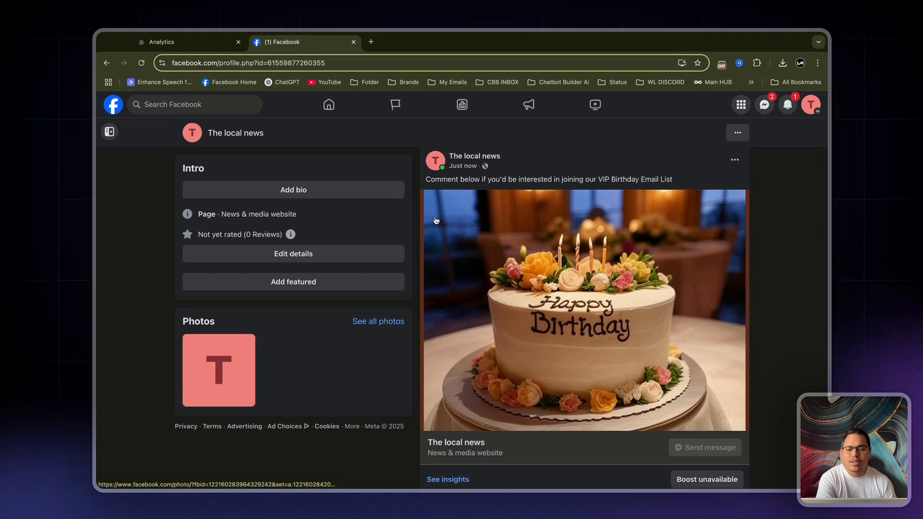
left_click_drag(425, 180, 698, 188)
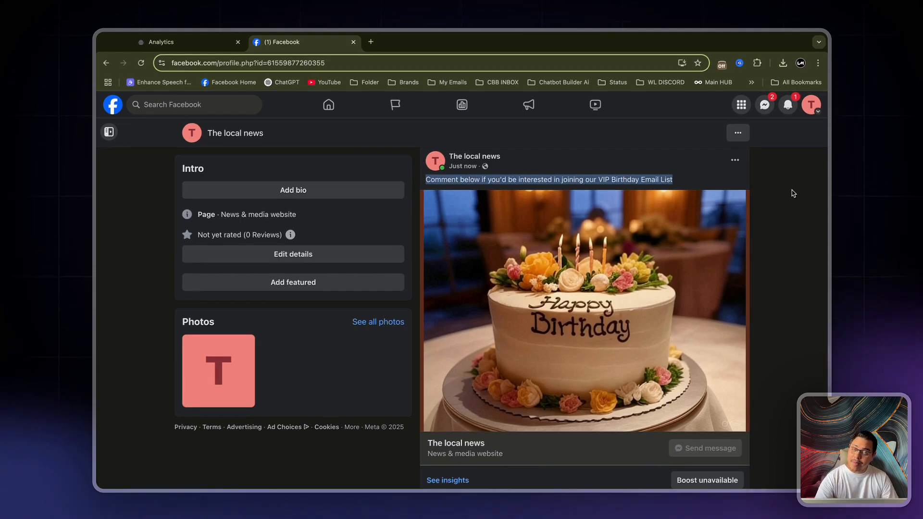
left_click(812, 201)
scroll(780, 203, "down", 1)
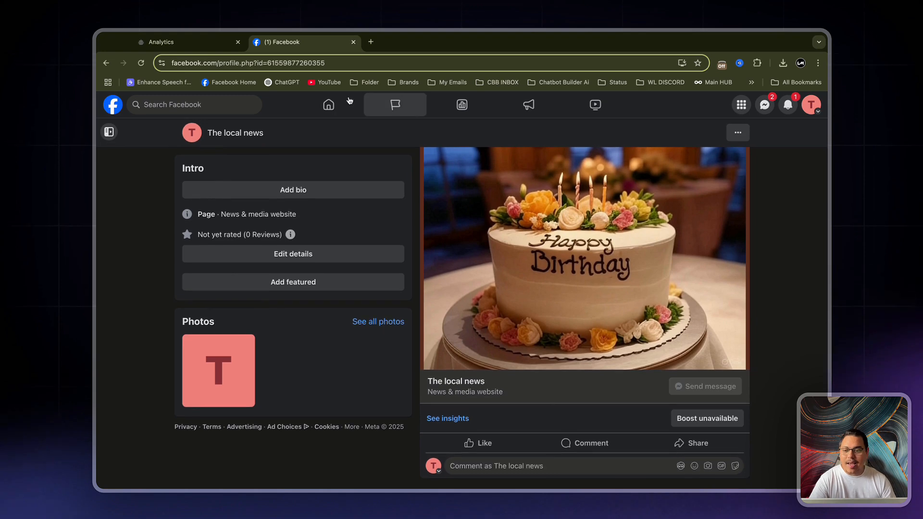
left_click(190, 42)
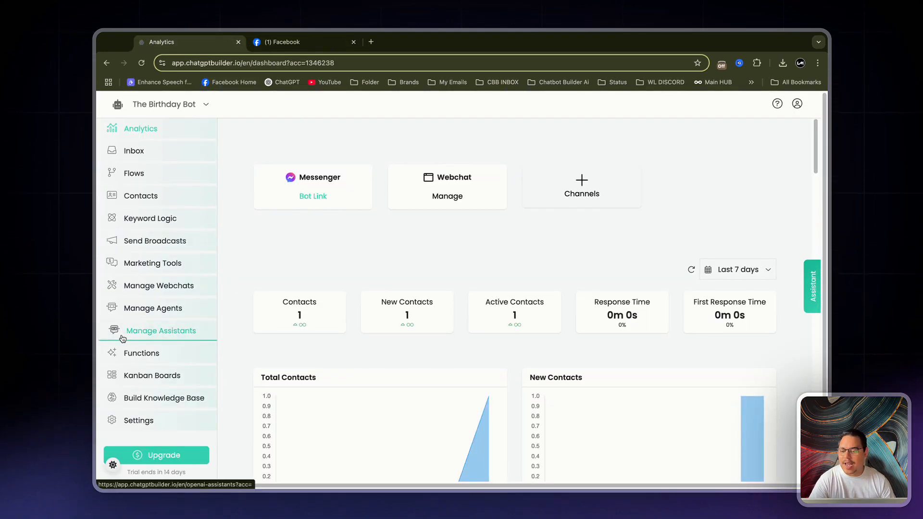
Set the Facebook Messenger channel's welcome message to the Welcome Message flow in the bot's settings and save it
left_click(143, 431)
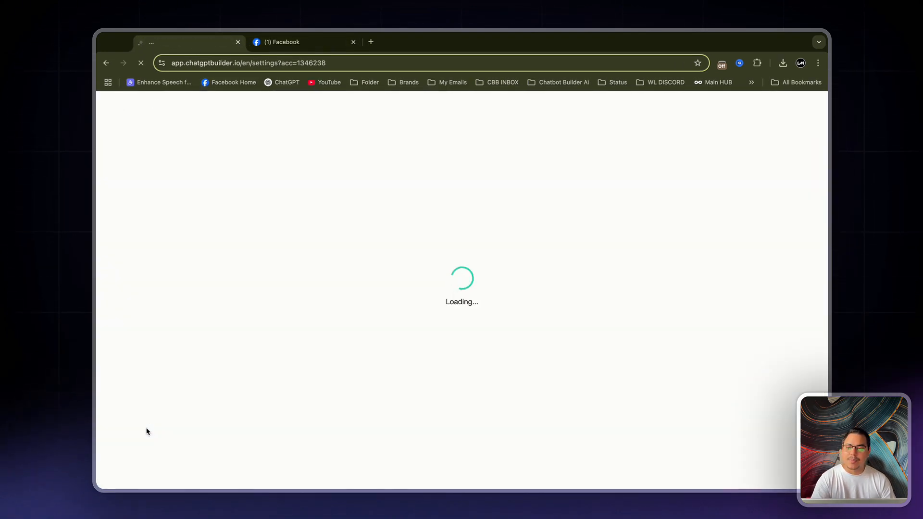
left_click(369, 173)
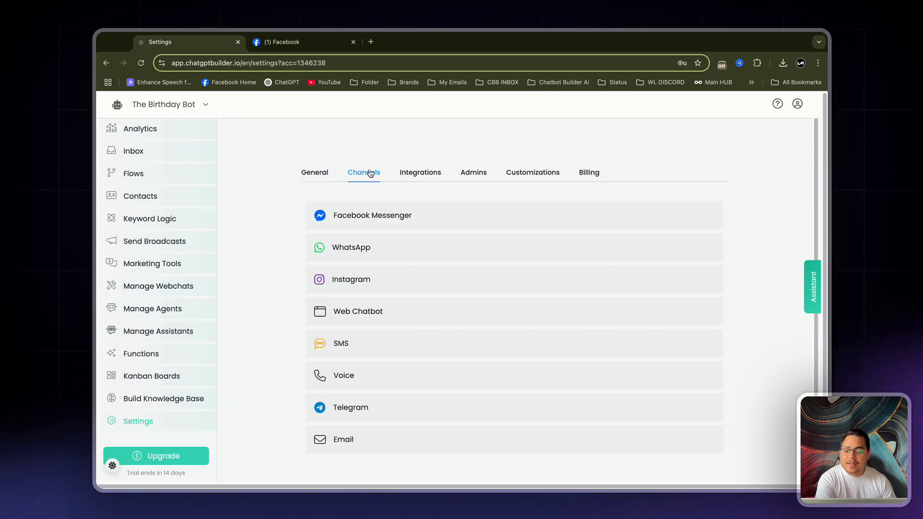
left_click(419, 220)
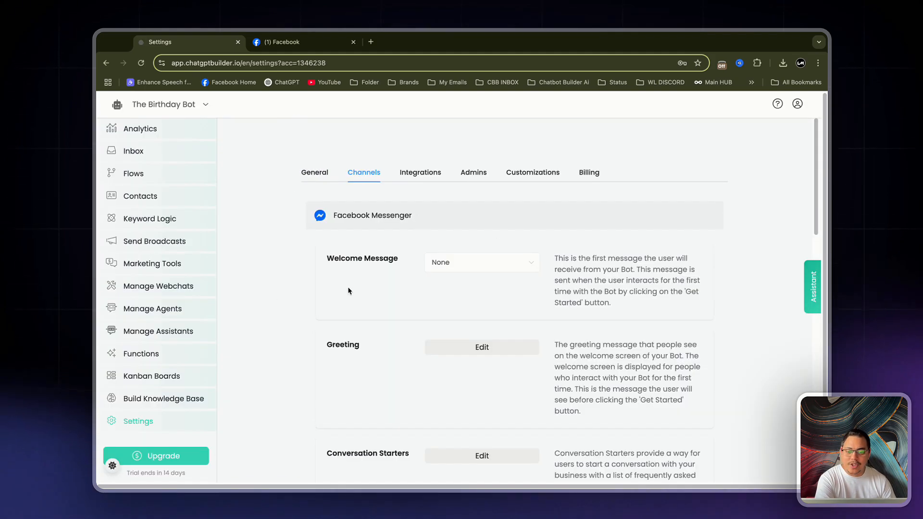
scroll(345, 292, "down", 3)
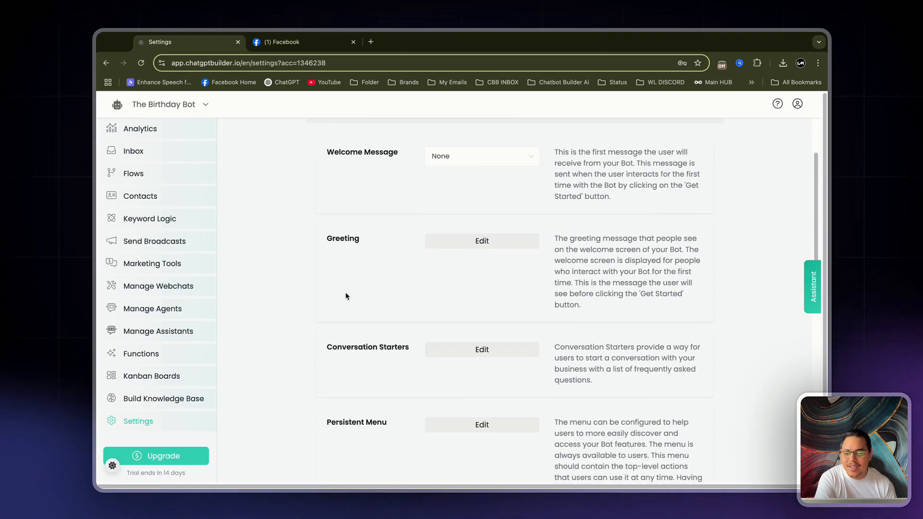
left_click(460, 163)
scroll(481, 216, "down", 2)
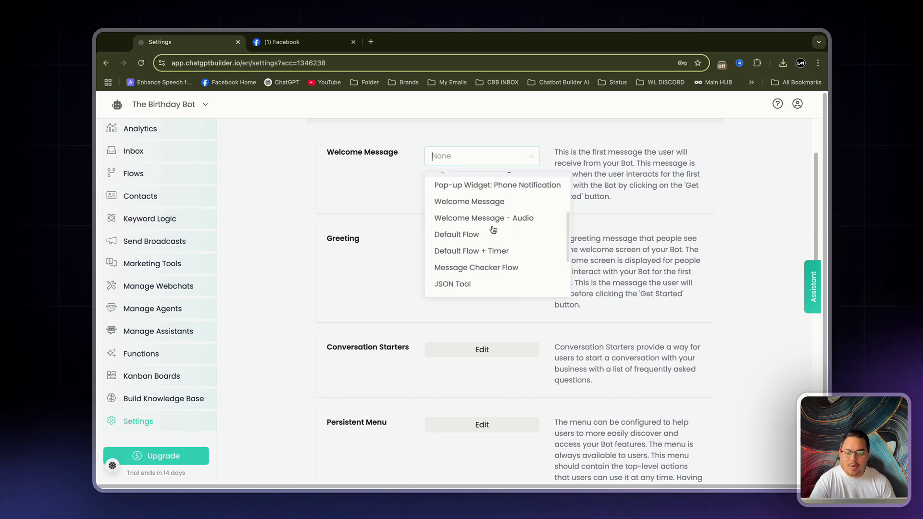
left_click(490, 204)
left_click(751, 105)
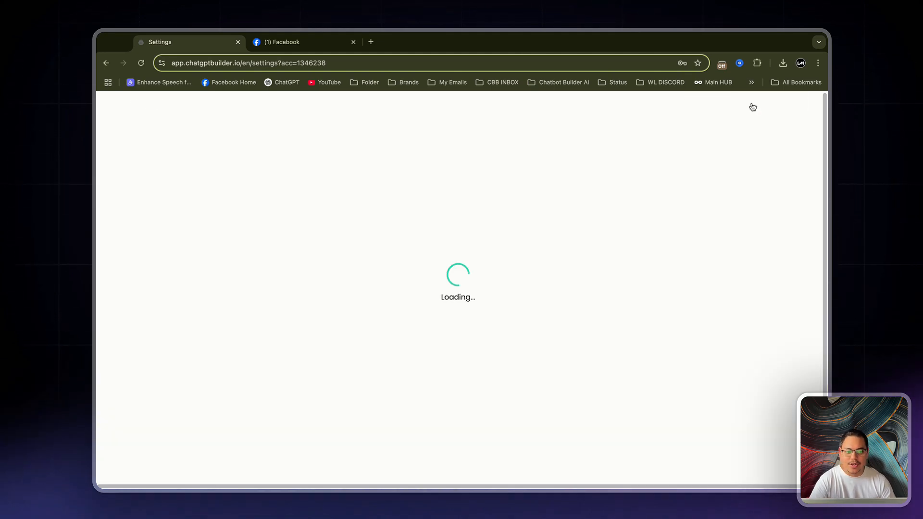
scroll(394, 223, "up", 2)
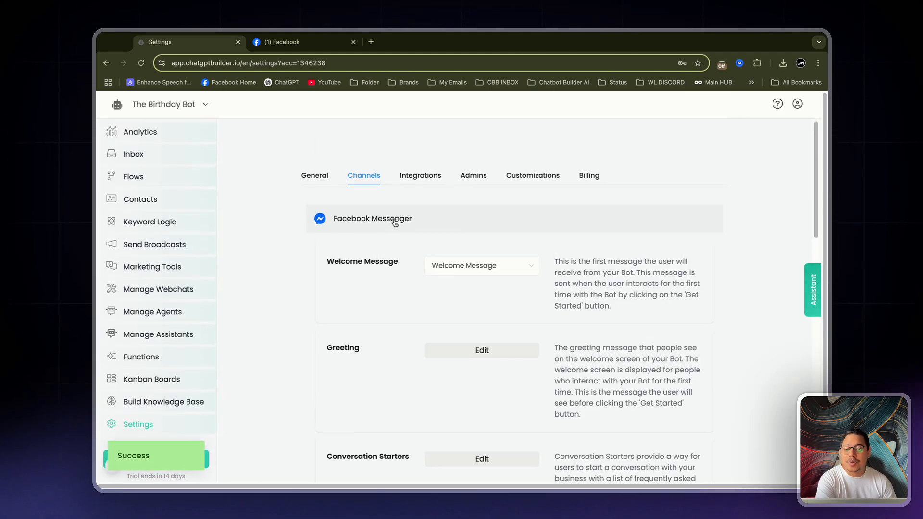
left_click(387, 222)
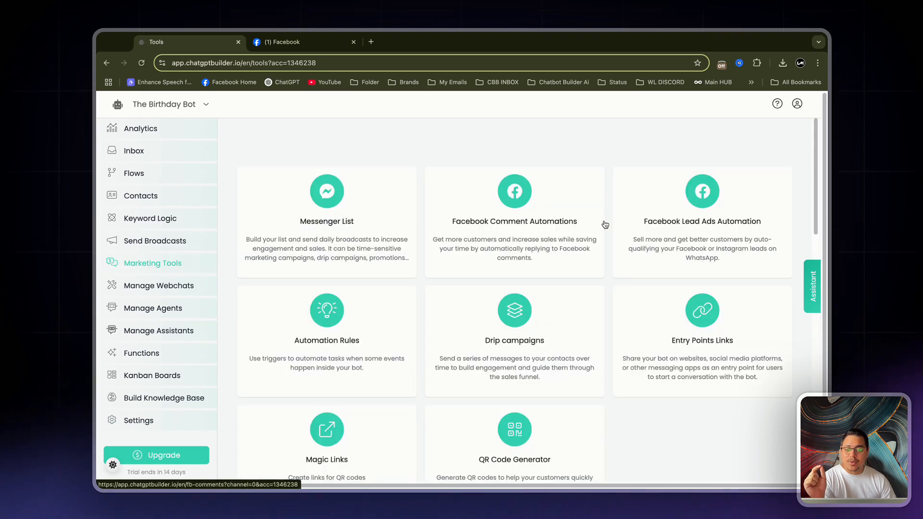
Create a Facebook comment automation named "Birthday Email List"
left_click(544, 207)
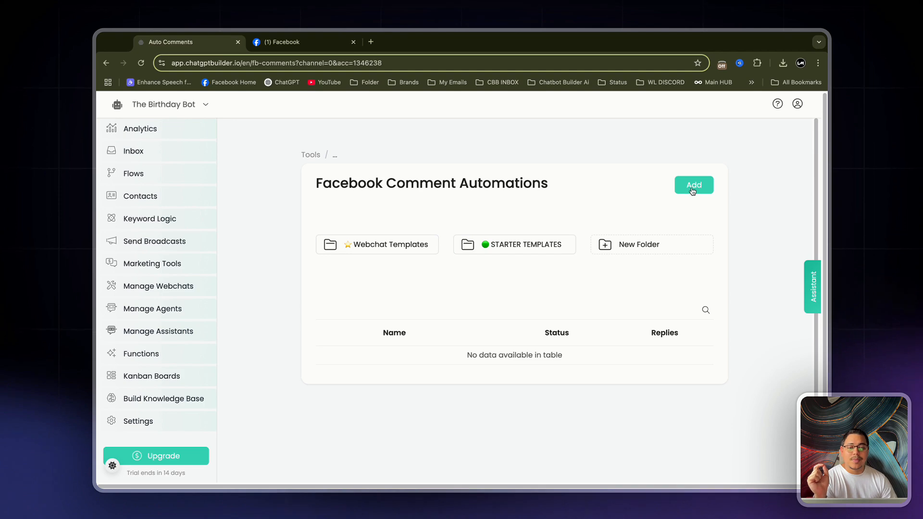
left_click(692, 190)
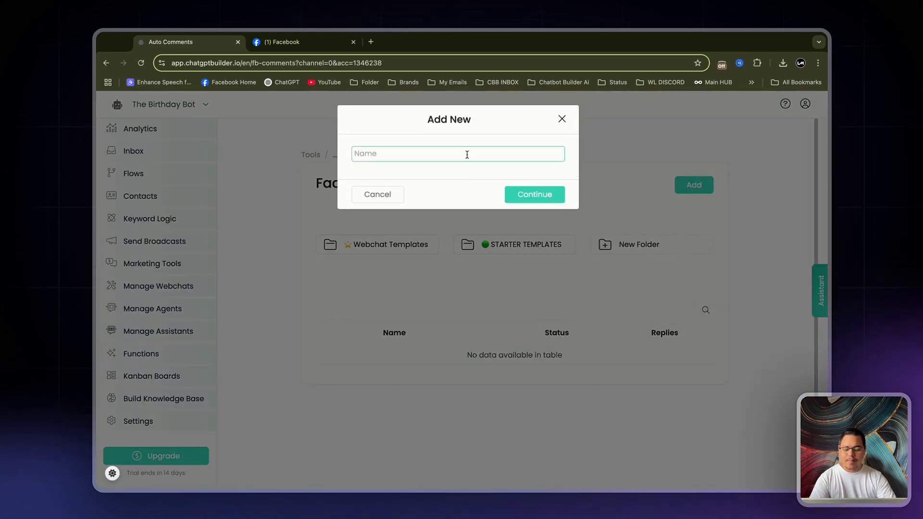
type("Birthday Email List")
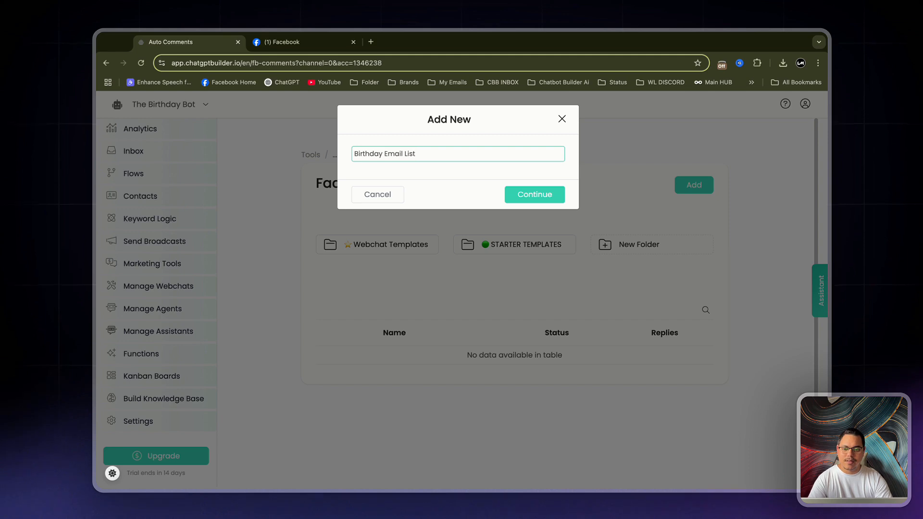
key("Return")
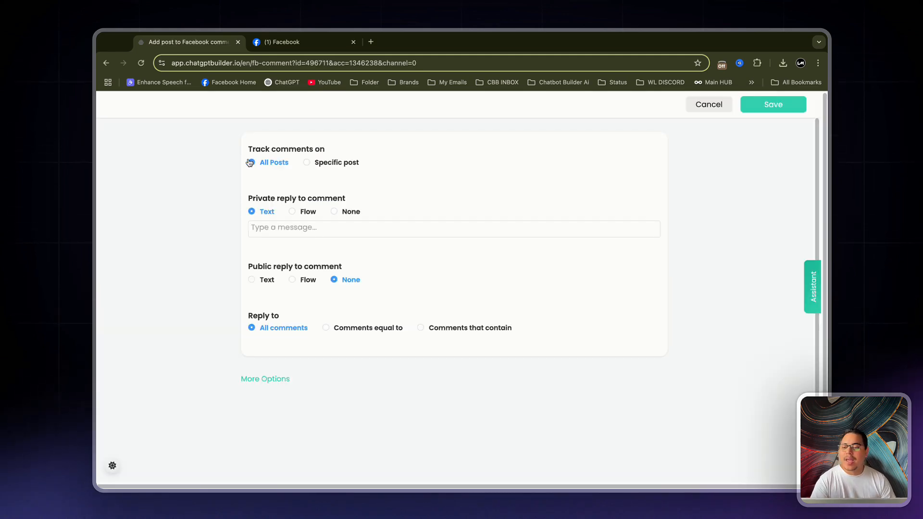
Track comments only on the specific published post inviting people to join the VIP Birthday Email List
left_click(310, 164)
left_click(314, 181)
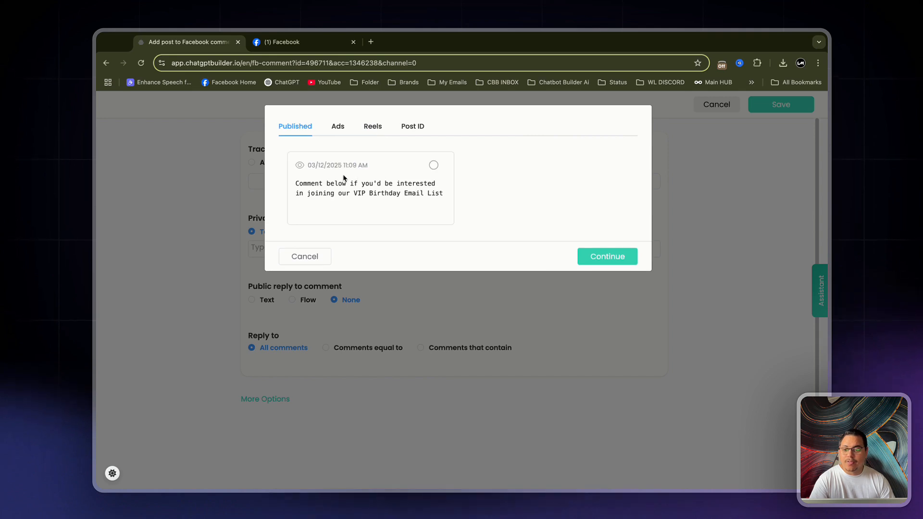
left_click_drag(296, 186, 445, 196)
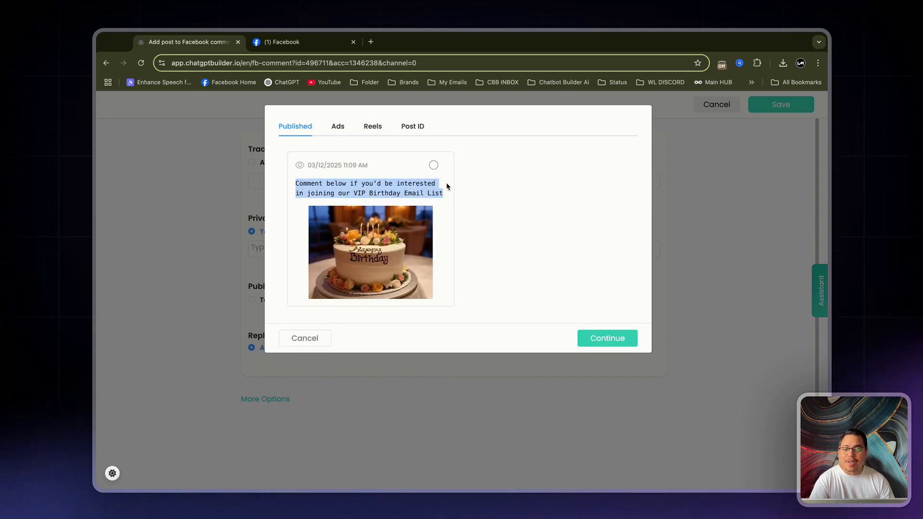
left_click(434, 166)
left_click(619, 342)
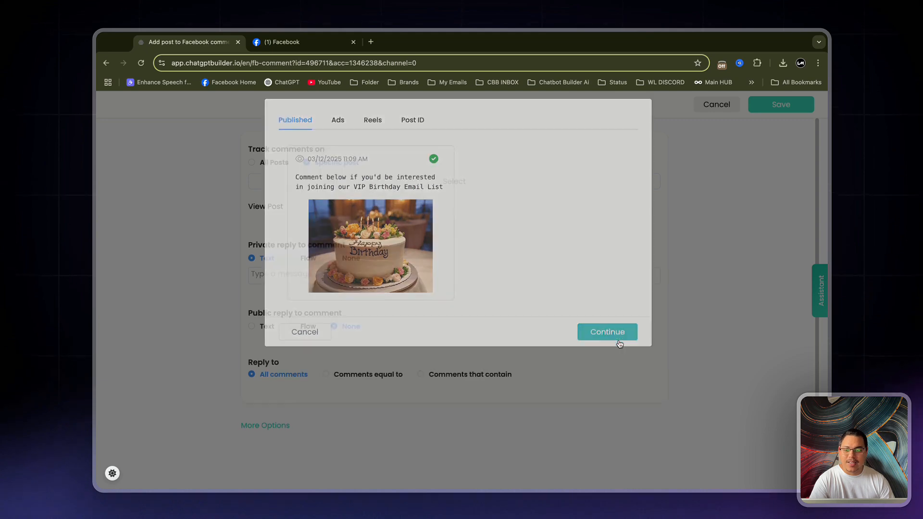
Make the private reply to comments a flow, using Birthday Detail Collector
scroll(579, 293, "down", 2)
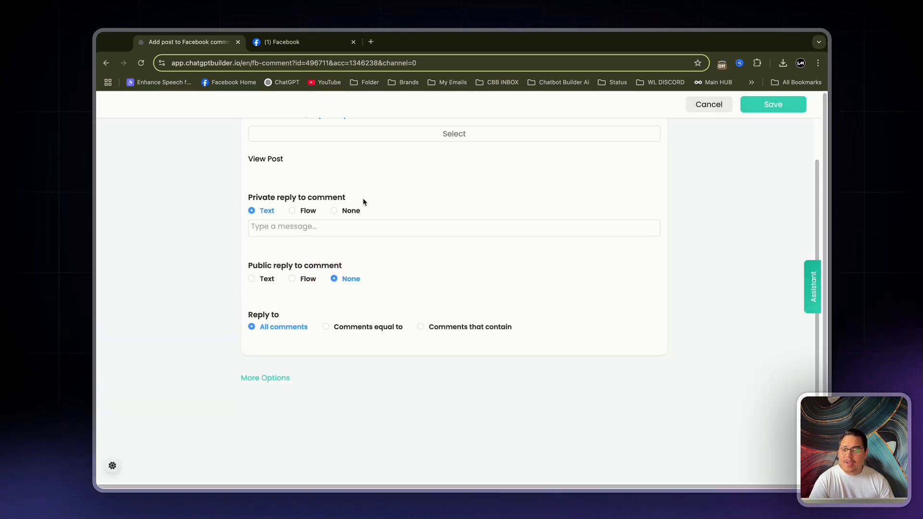
left_click(293, 211)
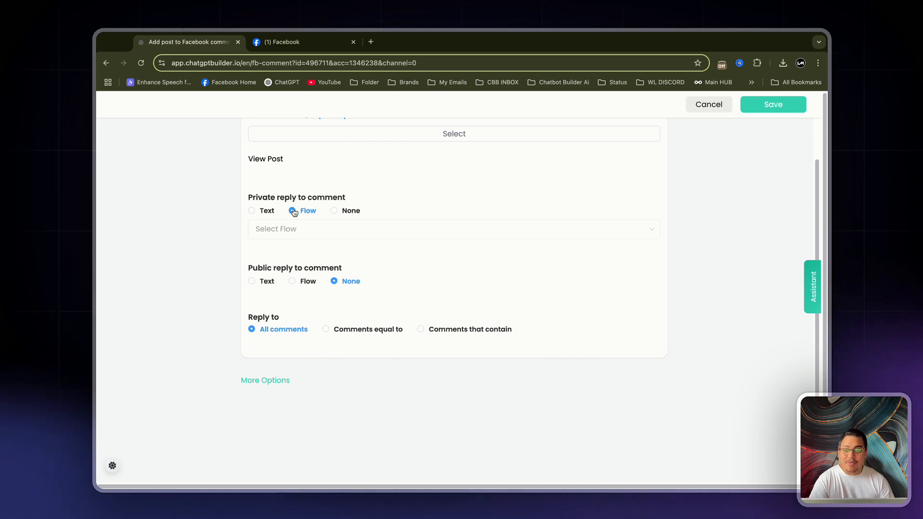
left_click(300, 231)
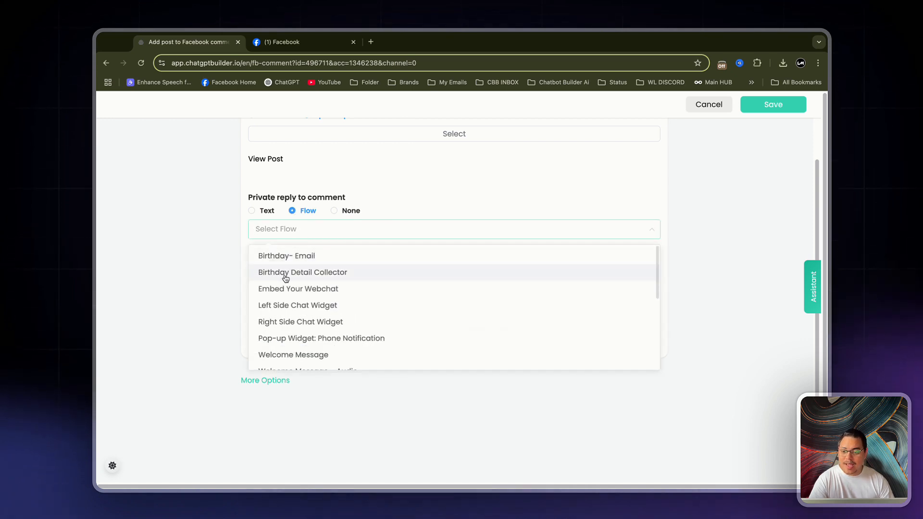
left_click(330, 278)
Make the public reply to comments a text reading "We have sent you a DM ;)"
scroll(283, 289, "down", 1)
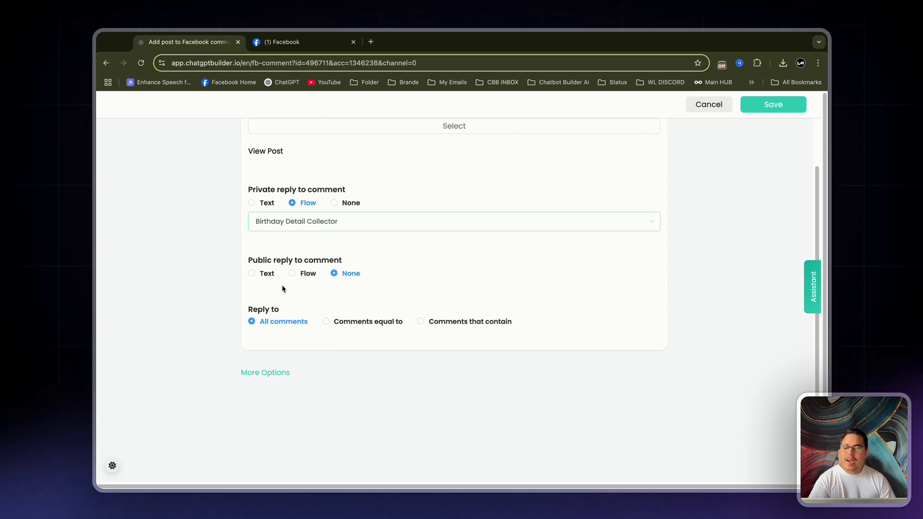
left_click(252, 273)
left_click(311, 296)
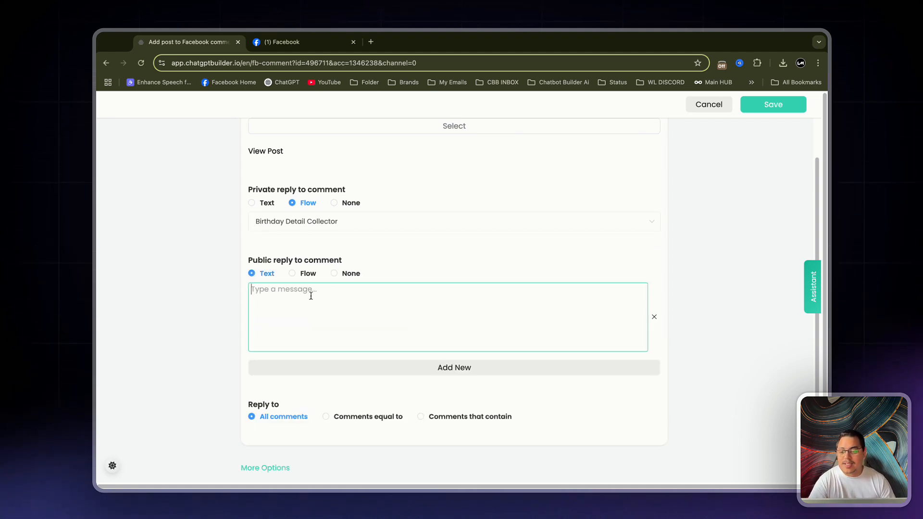
type("We have sent yo a")
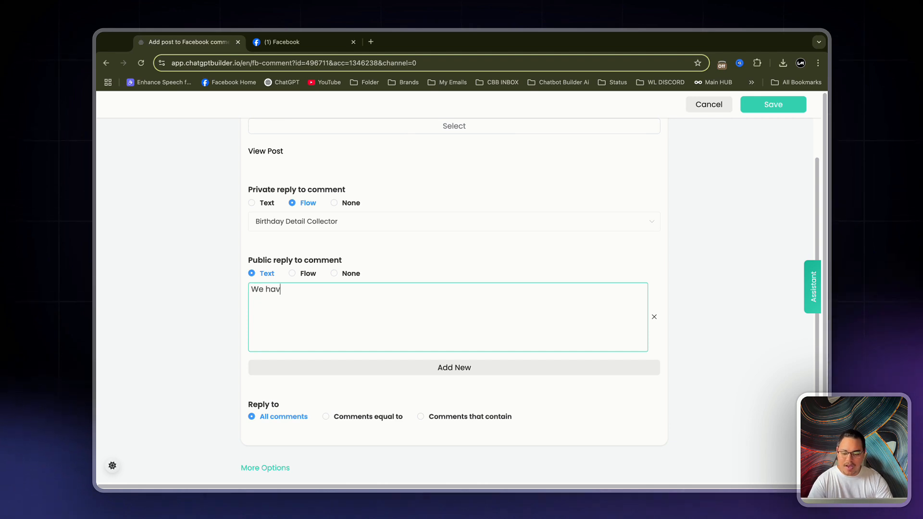
key("BackSpace")
key("BackSpace")
type("u a ")
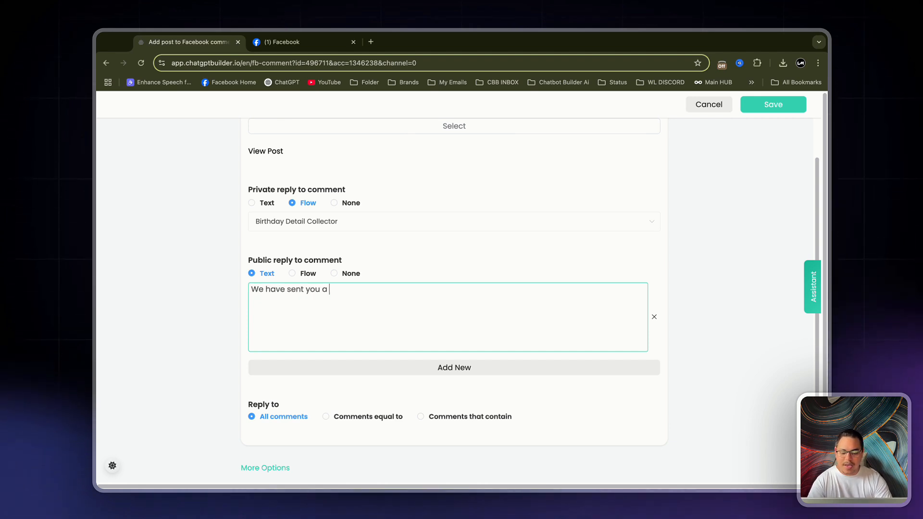
type("DM ;)")
Add two blank public reply variations below the first message and remove both again
left_click(441, 367)
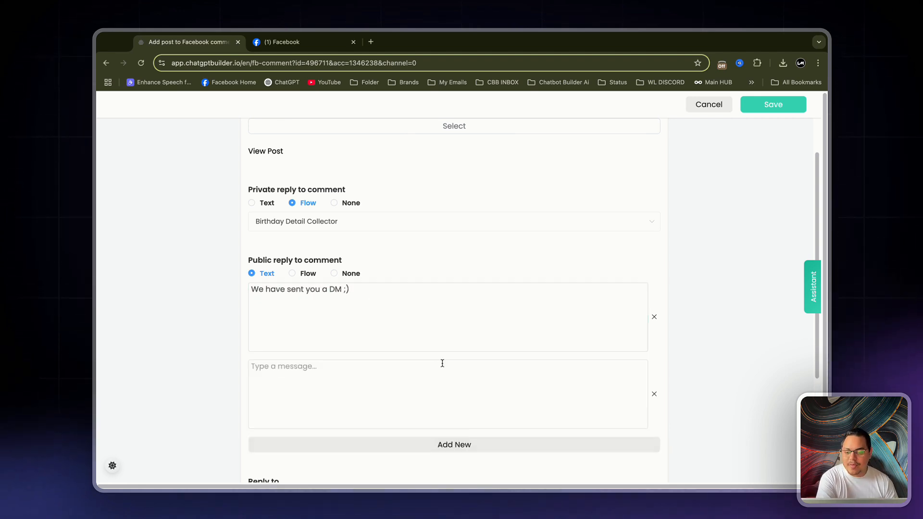
scroll(443, 411, "down", 2)
scroll(443, 412, "down", 1)
left_click(455, 381)
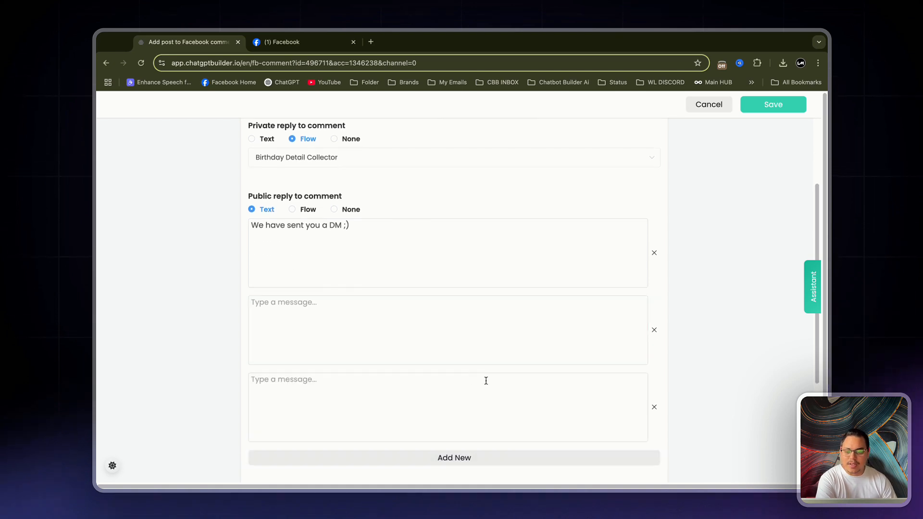
left_click(654, 407)
left_click(654, 329)
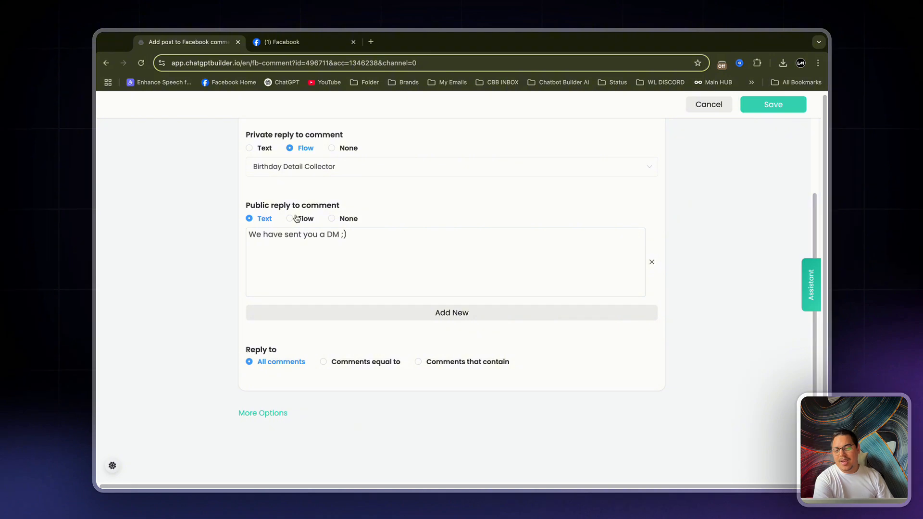
Enable replying only once to each user in one post and liking the user comment in the automation's additional options
left_click(263, 413)
scroll(236, 388, "down", 1)
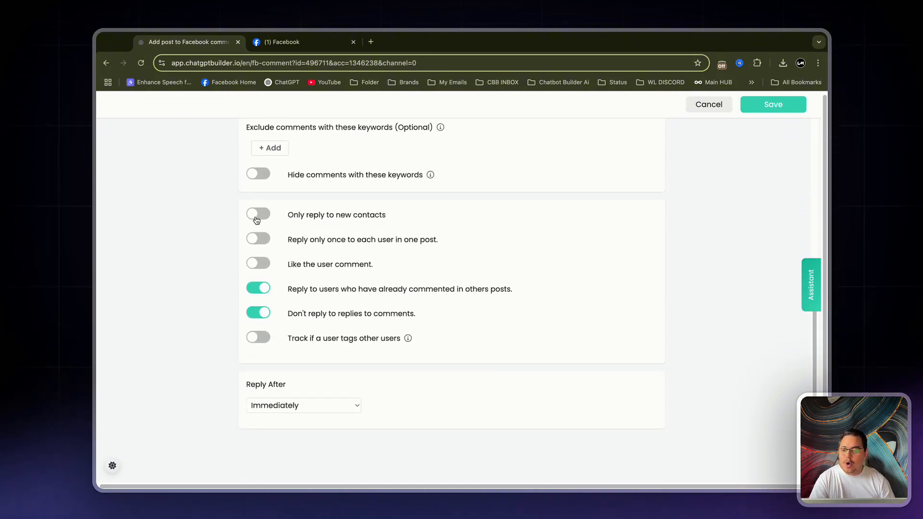
scroll(200, 235, "down", 1)
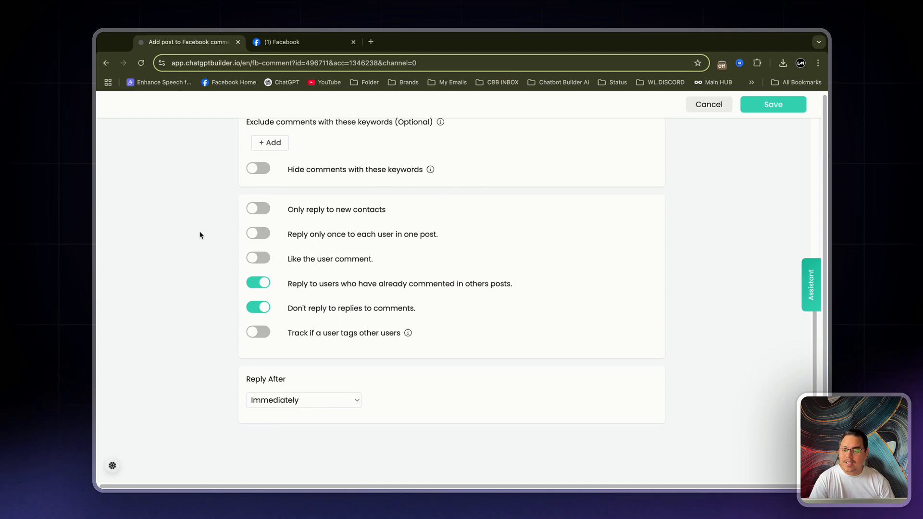
left_click(259, 236)
left_click(271, 261)
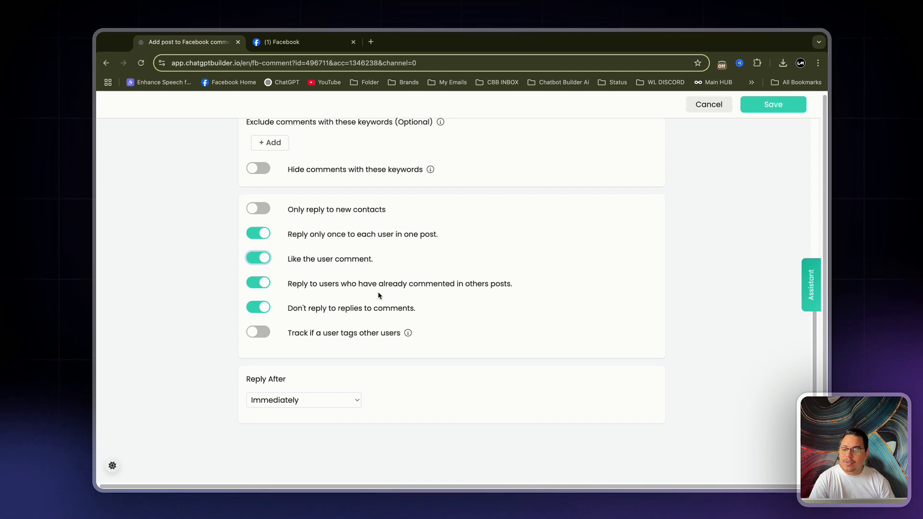
Review the remaining comment reply options and the available Reply After delays, keeping Immediately, and return to the start of the automation form
scroll(493, 292, "down", 2)
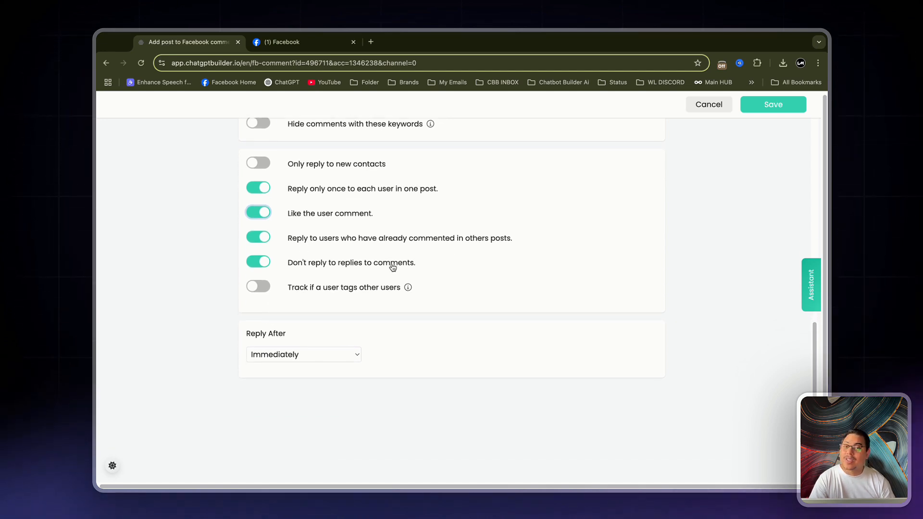
scroll(386, 294, "down", 1)
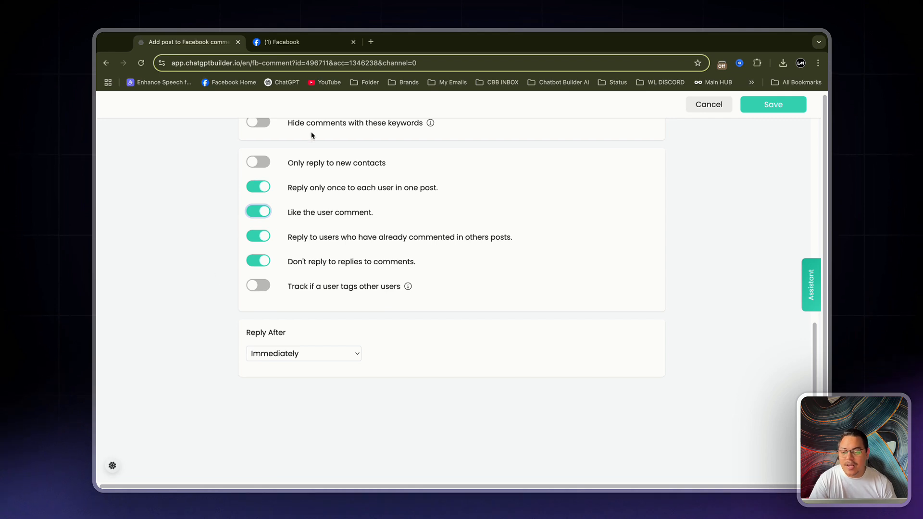
scroll(346, 205, "up", 3)
scroll(350, 206, "down", 3)
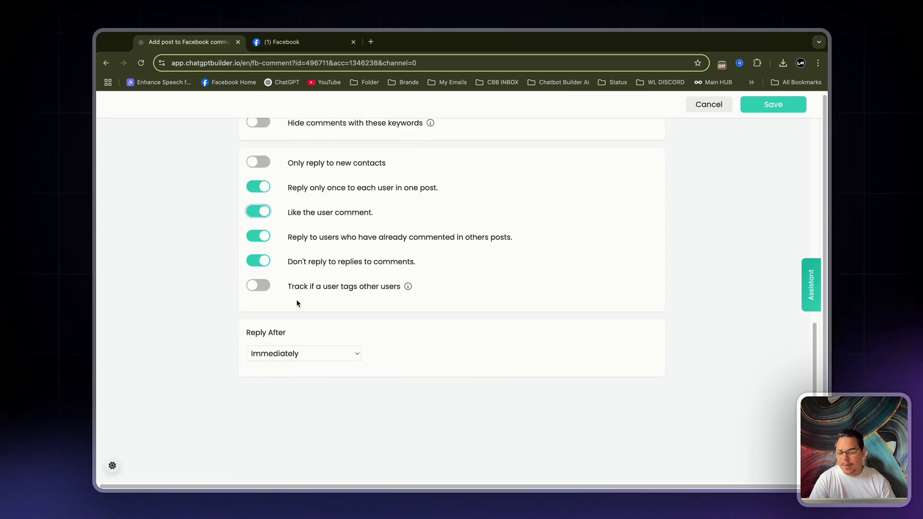
left_click_drag(247, 332, 303, 334)
left_click(317, 360)
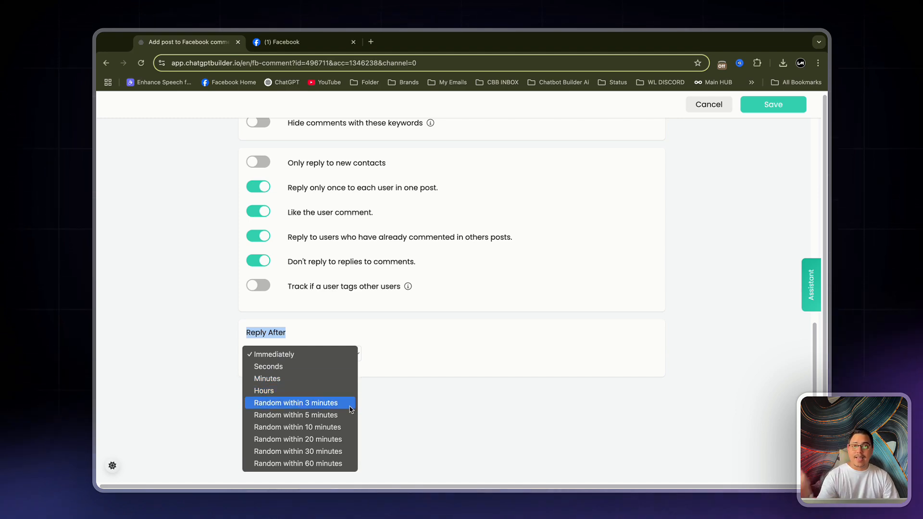
left_click(428, 410)
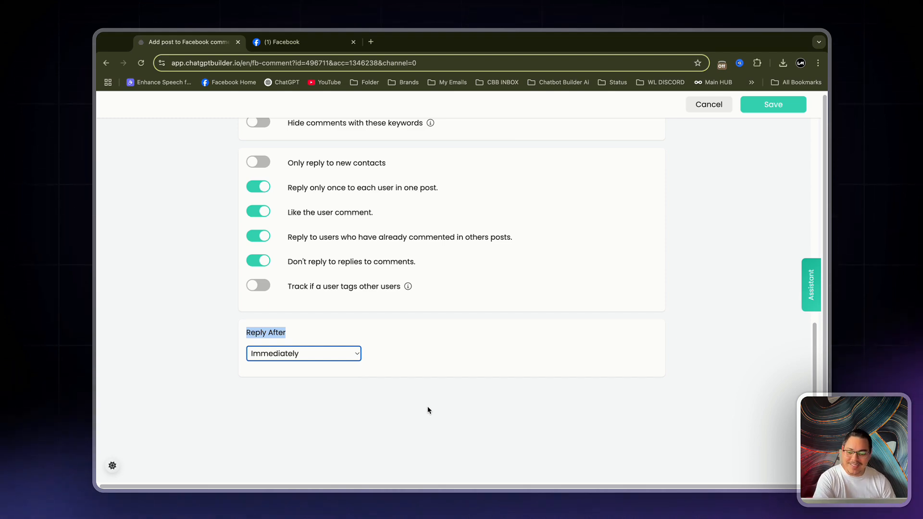
left_click(441, 346)
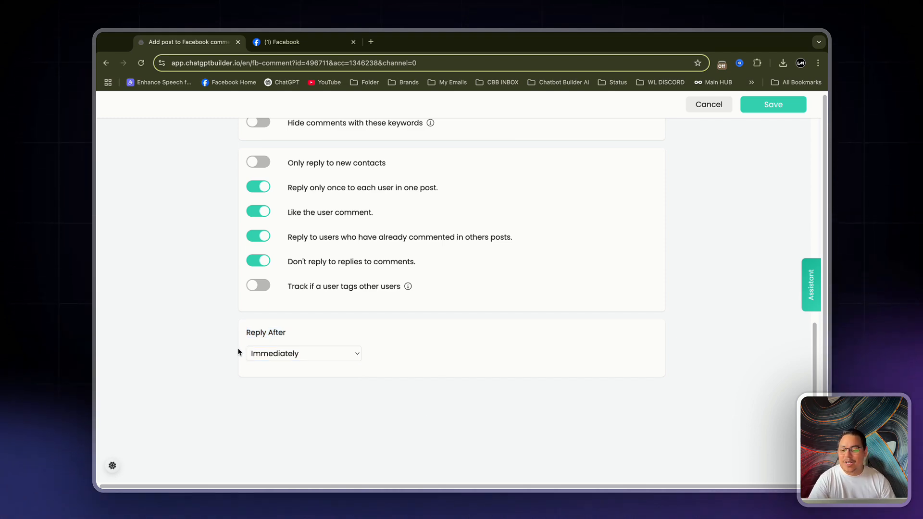
scroll(716, 202, "up", 8)
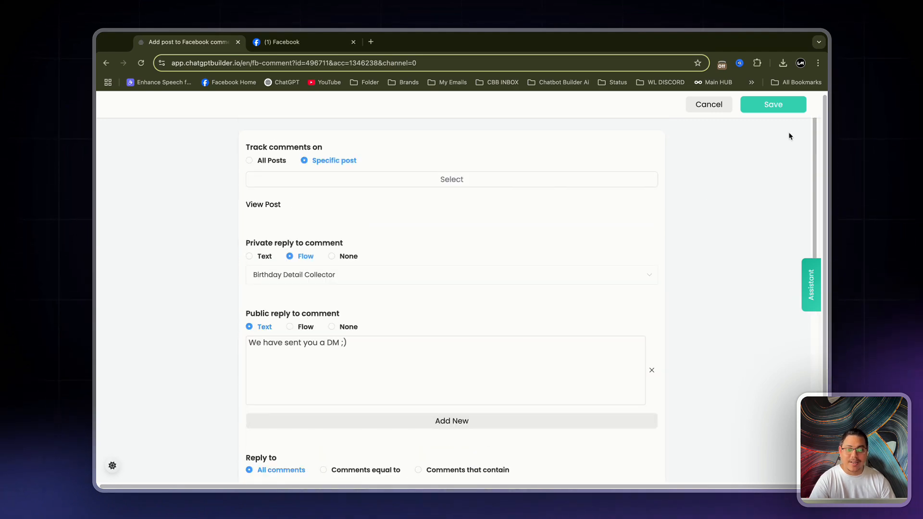
Save the comment automation and switch the Birthday Email List automation on
left_click(781, 108)
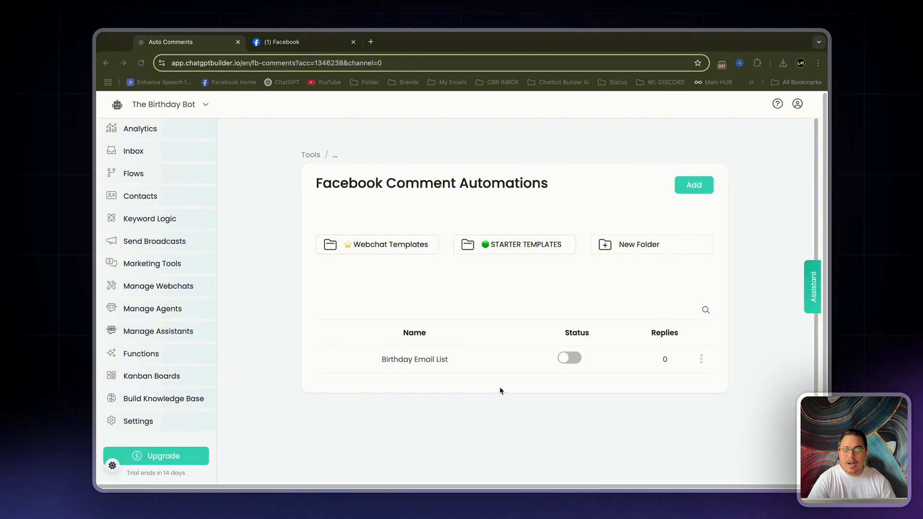
left_click(570, 359)
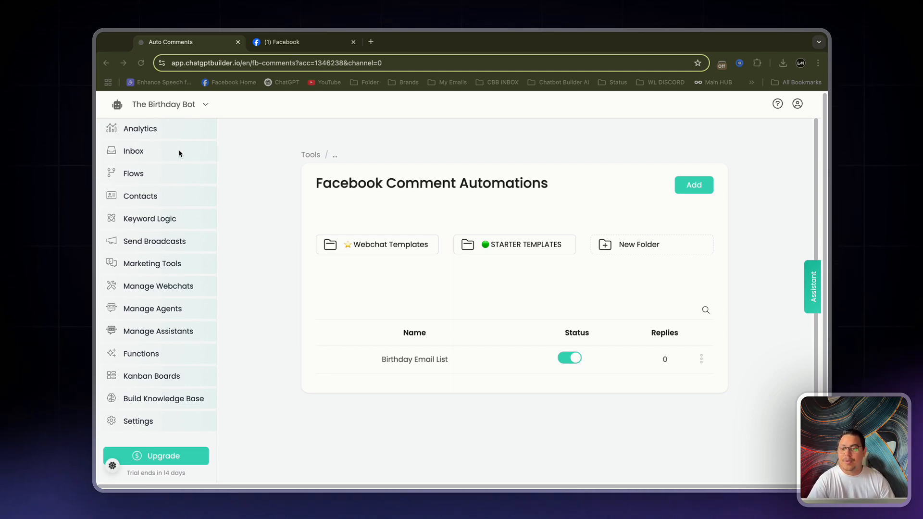
Open the bot's inbox, switch to The local news page on Facebook, and comment "Yo sounds good" on the birthday cake post
left_click(160, 150)
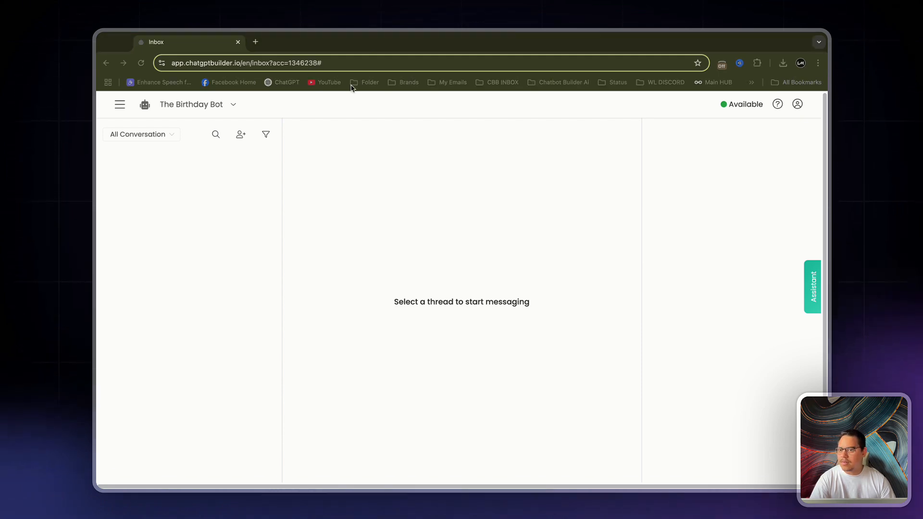
left_click_drag(351, 85, 355, 46)
scroll(445, 225, "up", 10)
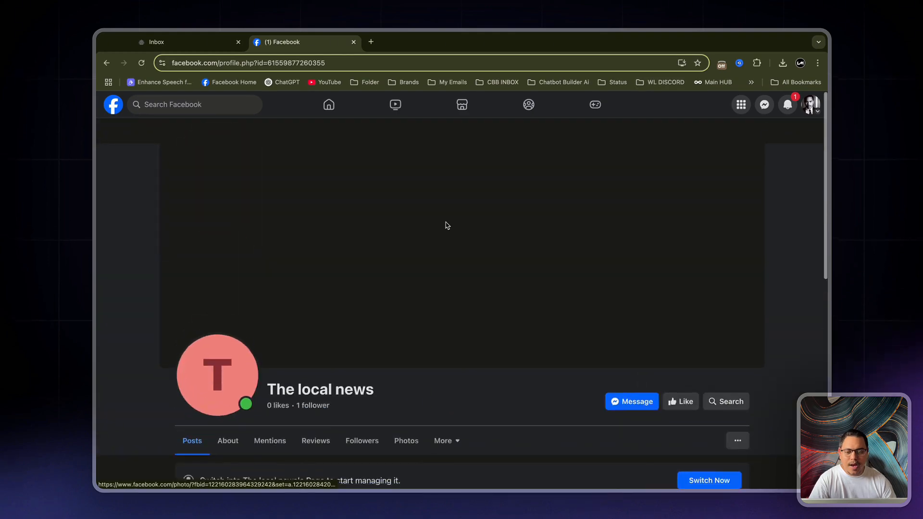
scroll(379, 303, "down", 12)
scroll(589, 423, "up", 5)
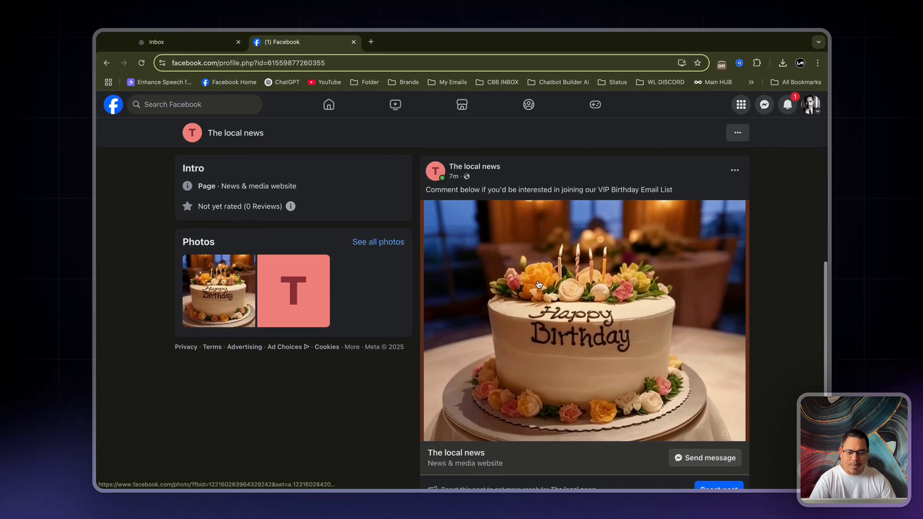
scroll(625, 435, "down", 5)
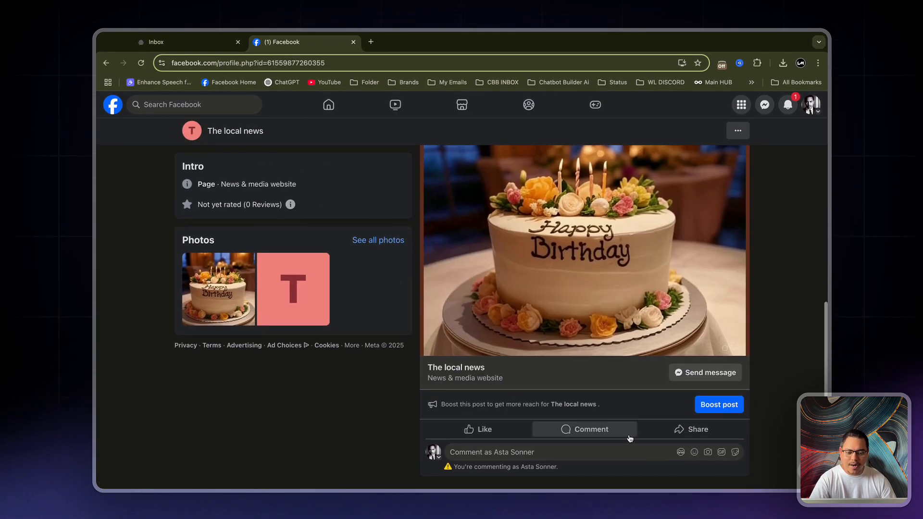
left_click(624, 454)
type("Yo sounds good")
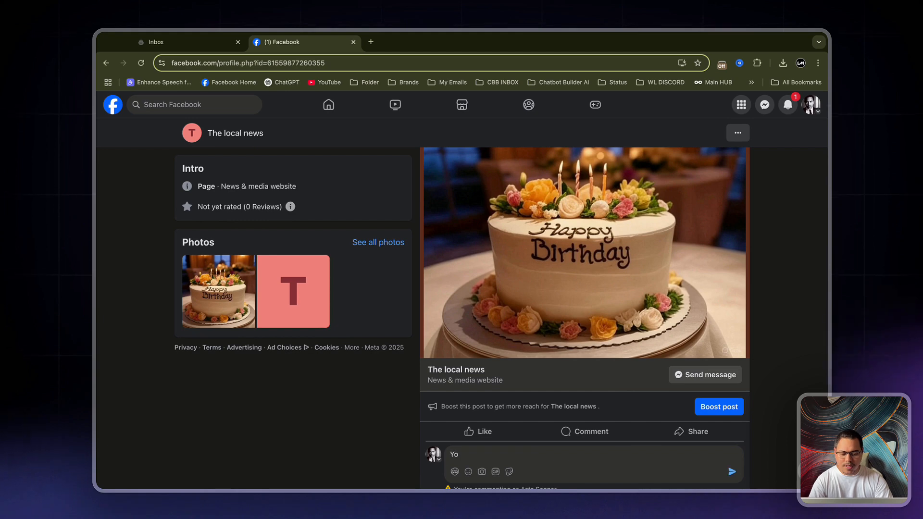
key("Return")
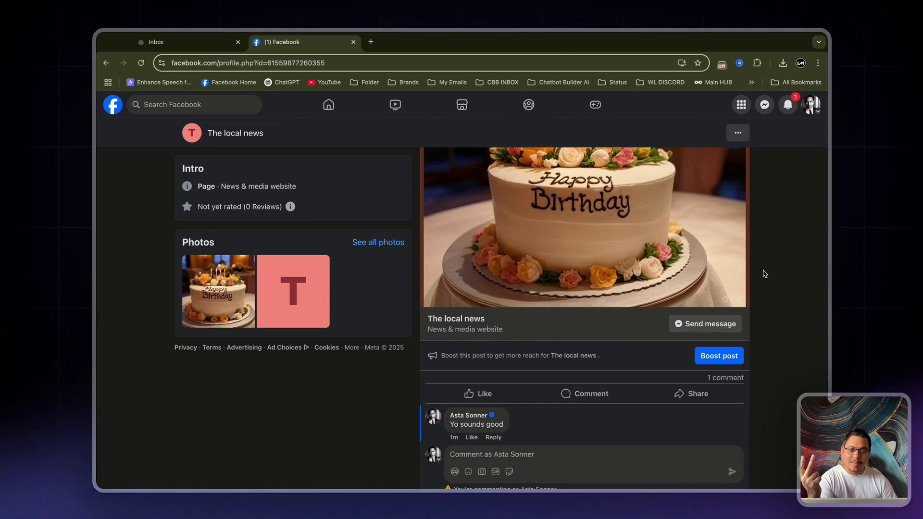
Reload the Facebook page, check the bot's inbox for the new conversation, and answer the page's direct message with the full name
scroll(764, 274, "down", 1)
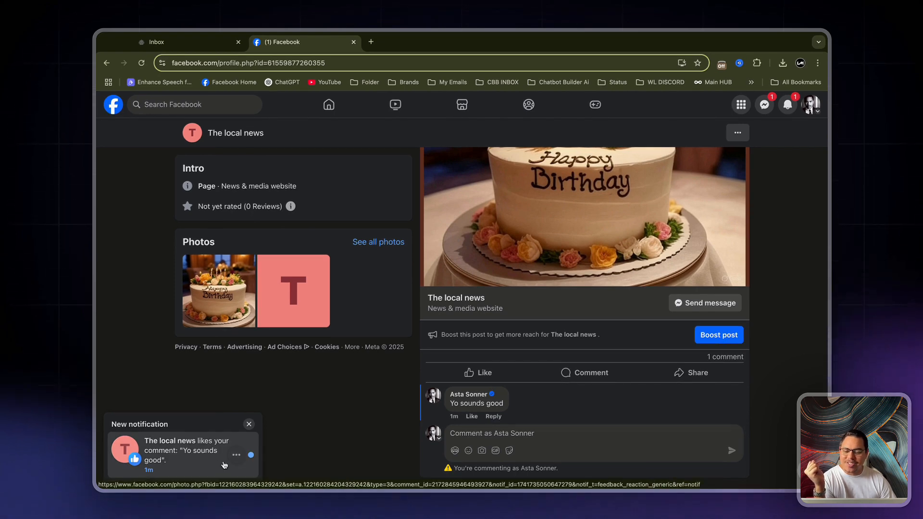
left_click(141, 64)
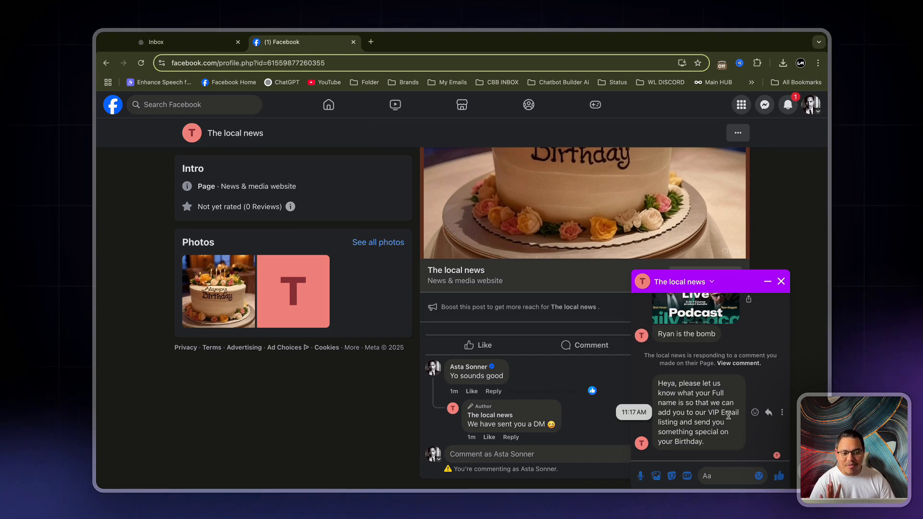
left_click(719, 475)
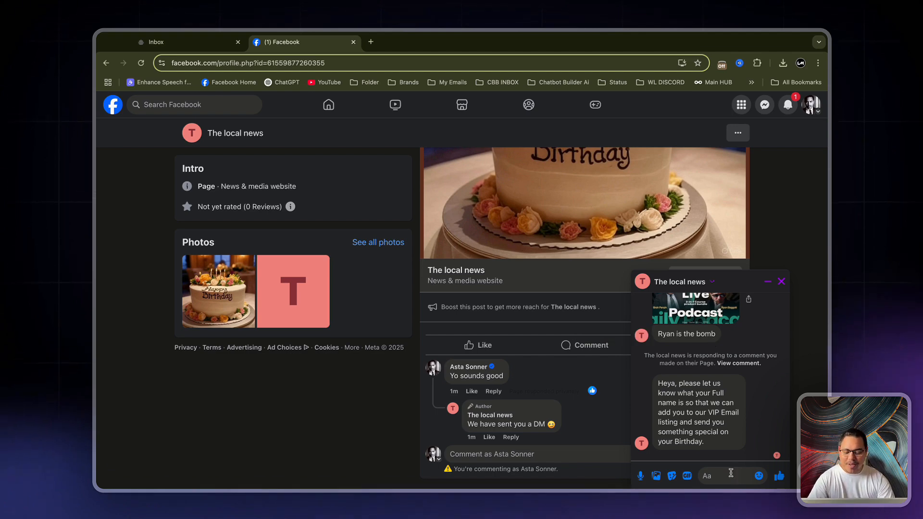
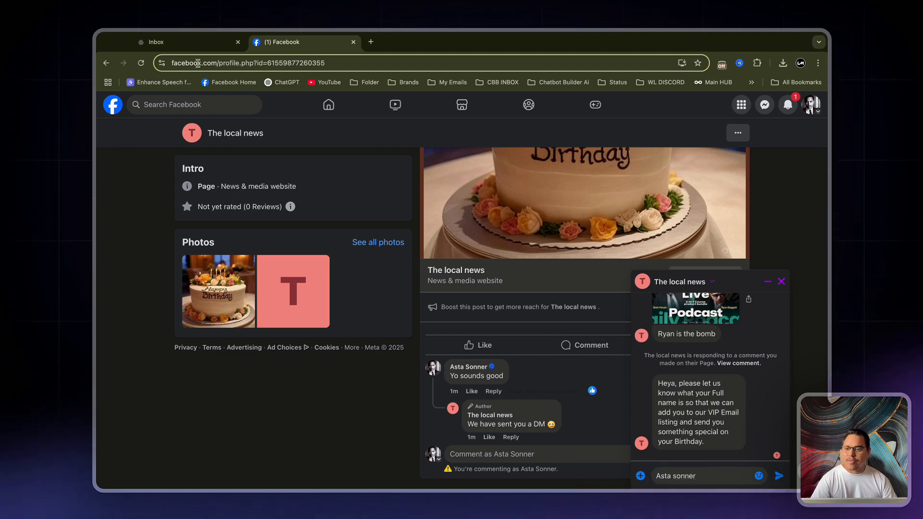
left_click(177, 44)
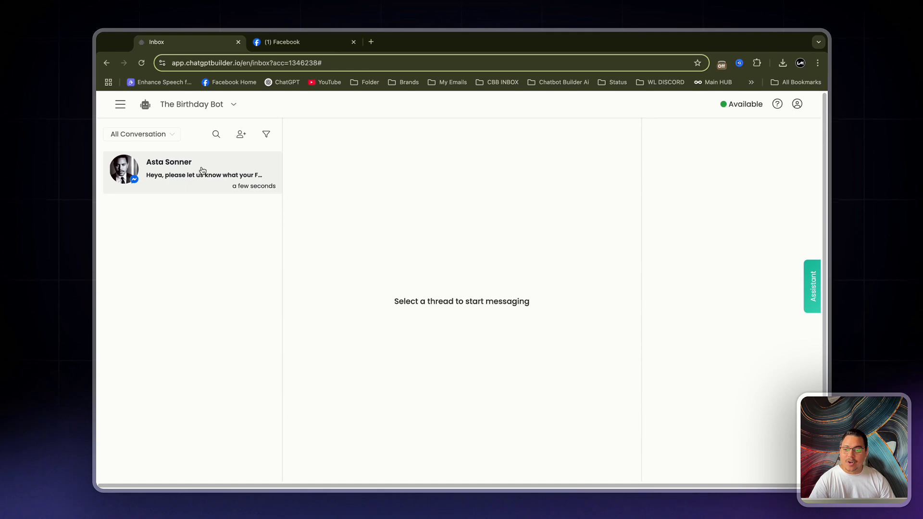
left_click(284, 42)
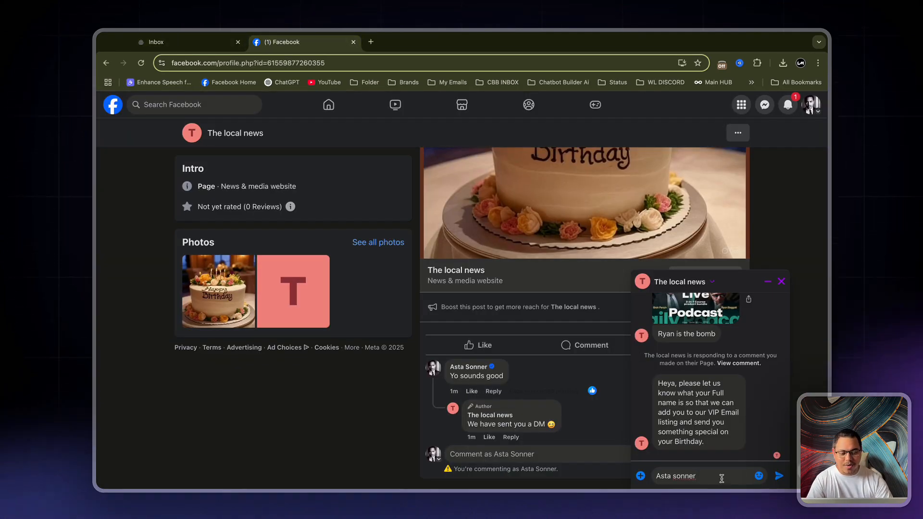
key("Return")
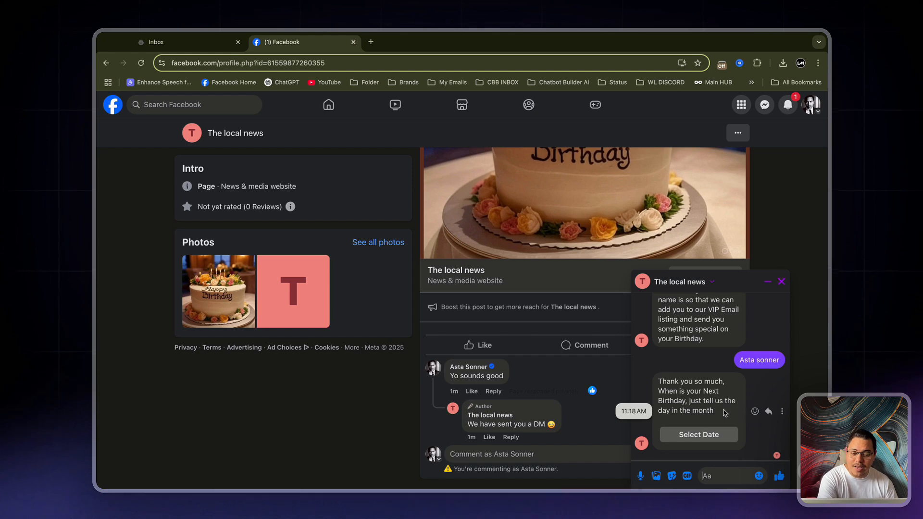
Submit the next birthday date through the chat's date picker and send the suggested email address as the reply
left_click(694, 445)
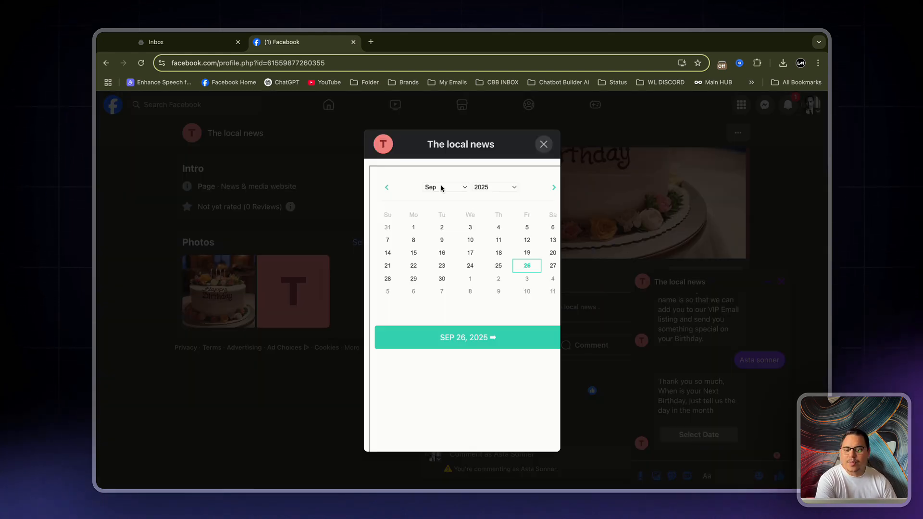
left_click(440, 184)
left_click(440, 184)
left_click(532, 269)
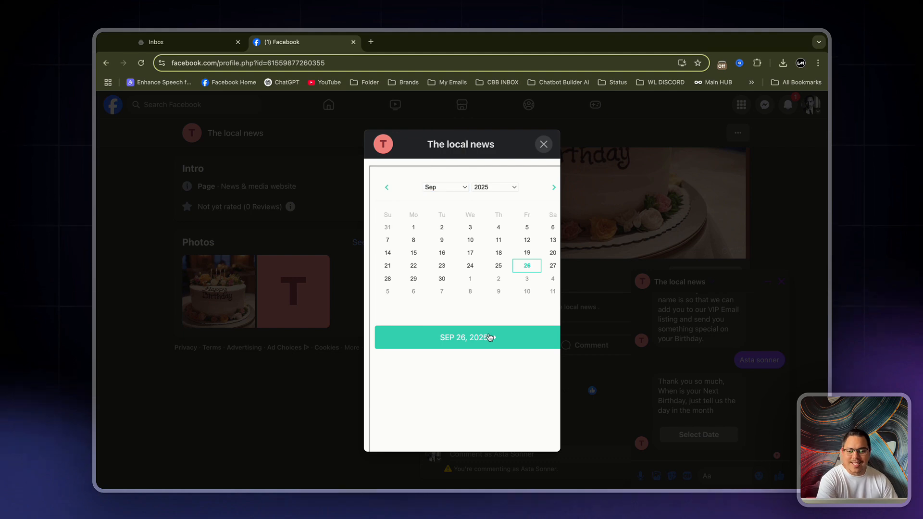
left_click(473, 341)
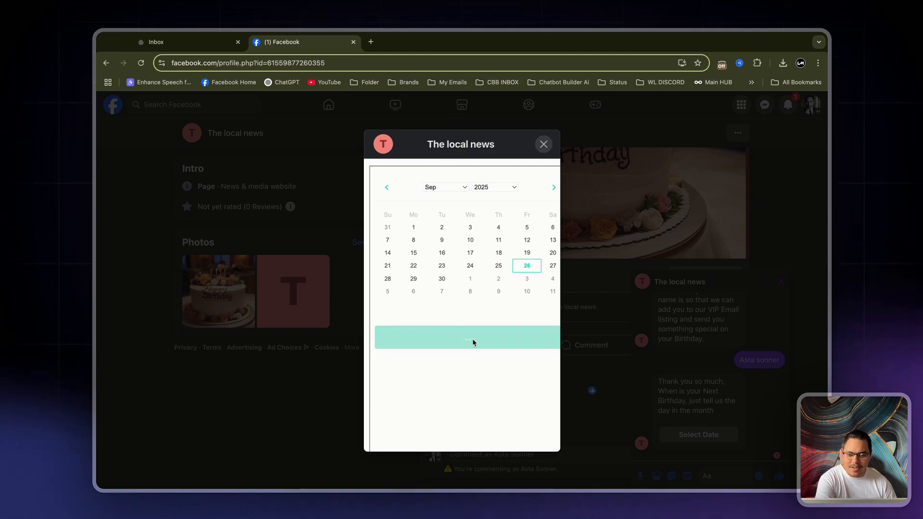
left_click(543, 144)
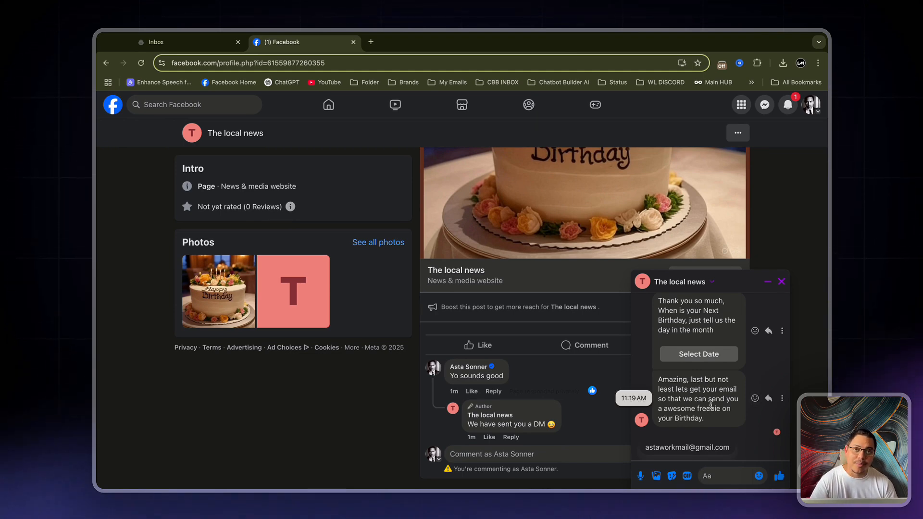
left_click(692, 449)
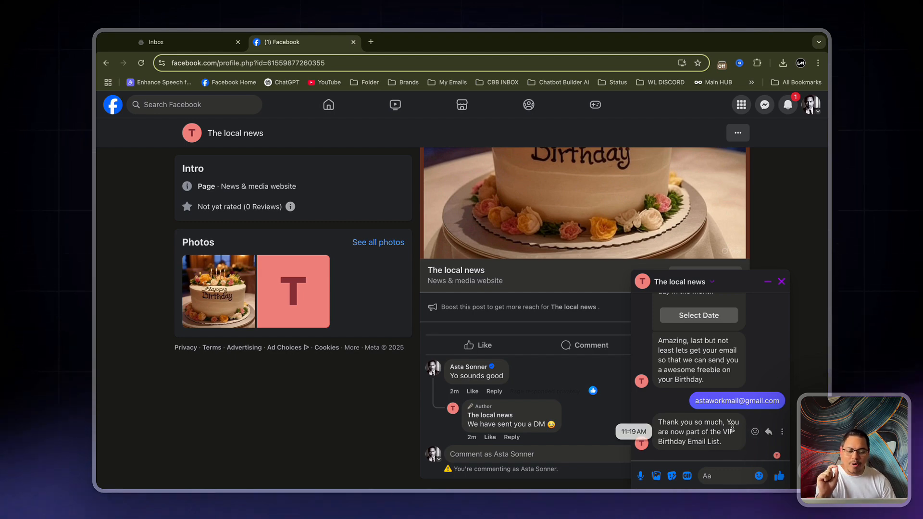
Open the test contact's conversation in the bot's inbox and check the collected email, Birthday_Day field and subscribed drip campaigns
left_click(155, 43)
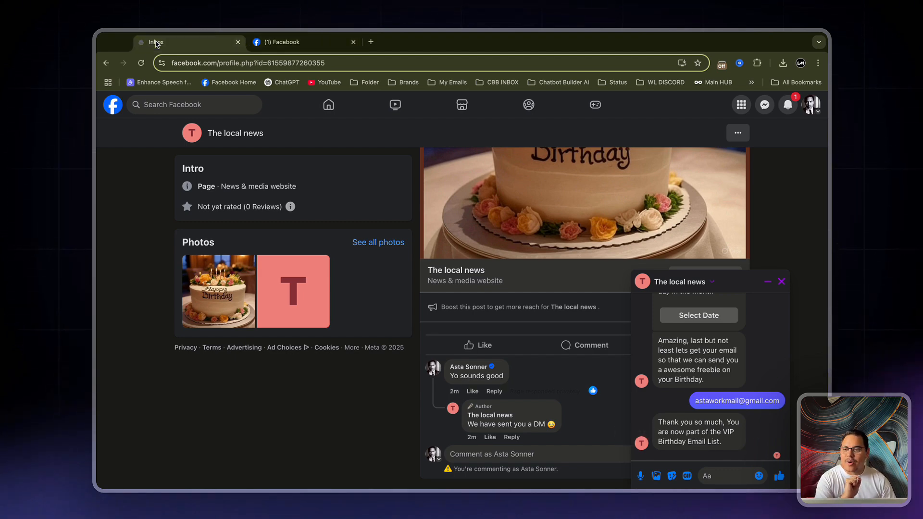
left_click(183, 163)
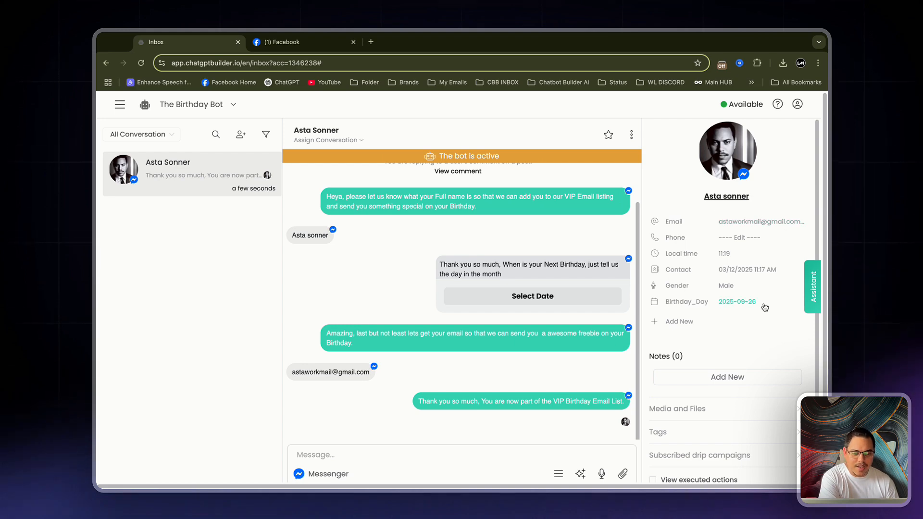
scroll(750, 306, "down", 1)
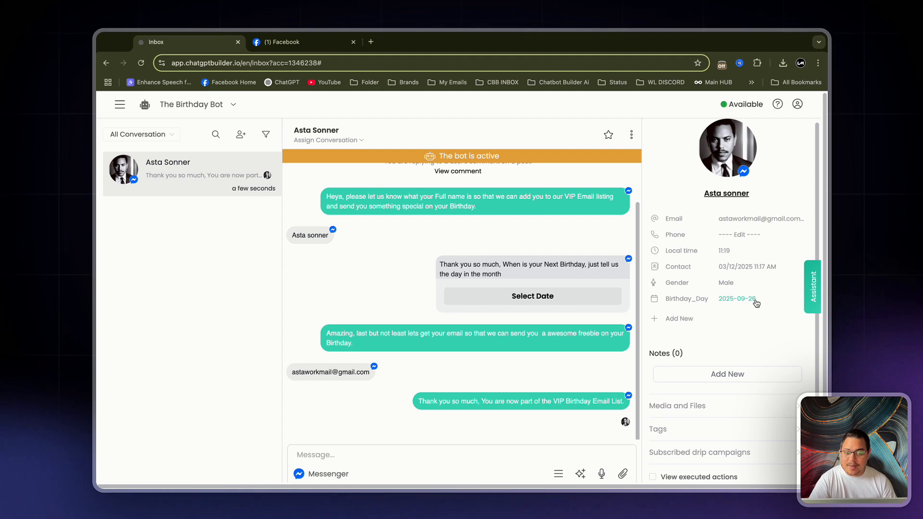
scroll(581, 366, "down", 1)
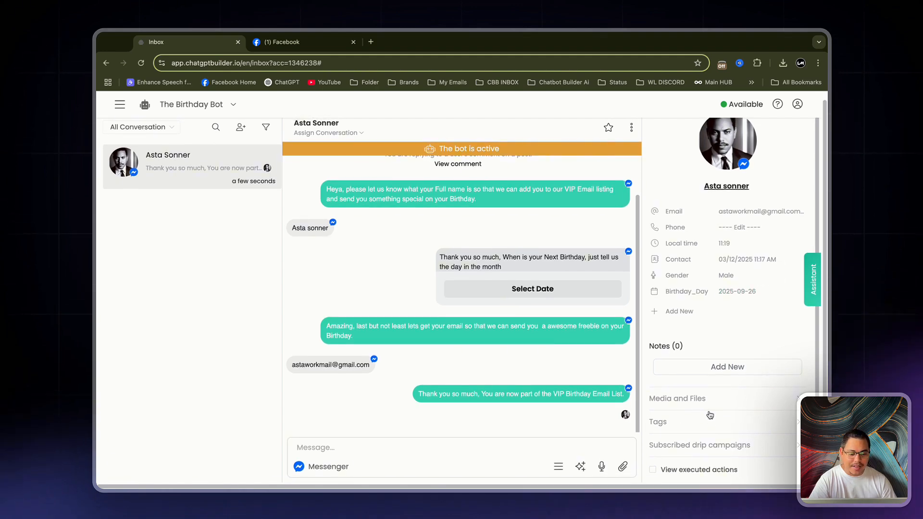
left_click(728, 450)
scroll(697, 461, "down", 1)
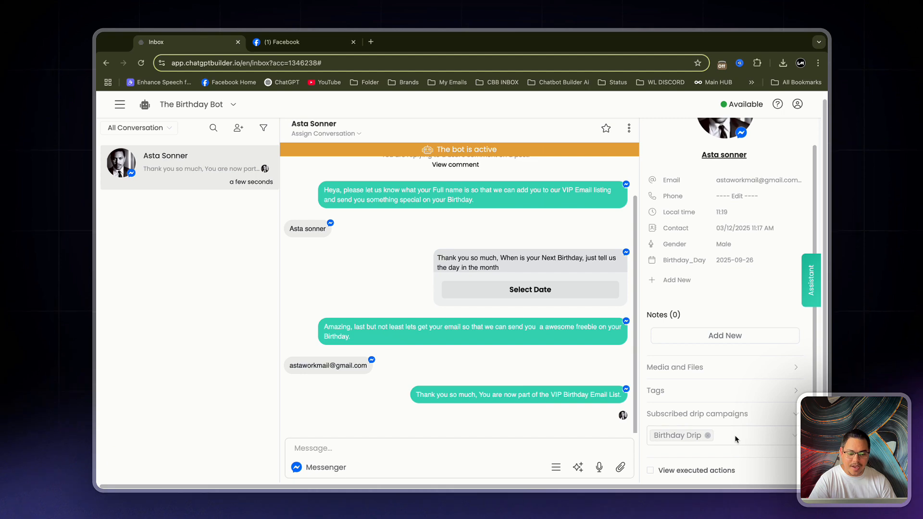
Show the executed actions in the conversation and examine the custom field change and the drip campaign subscription entries
left_click(650, 471)
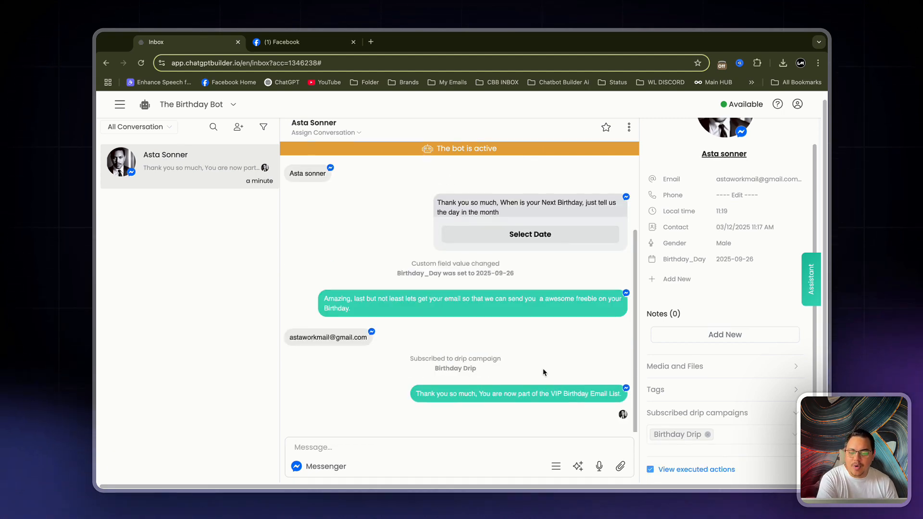
scroll(479, 251, "up", 3)
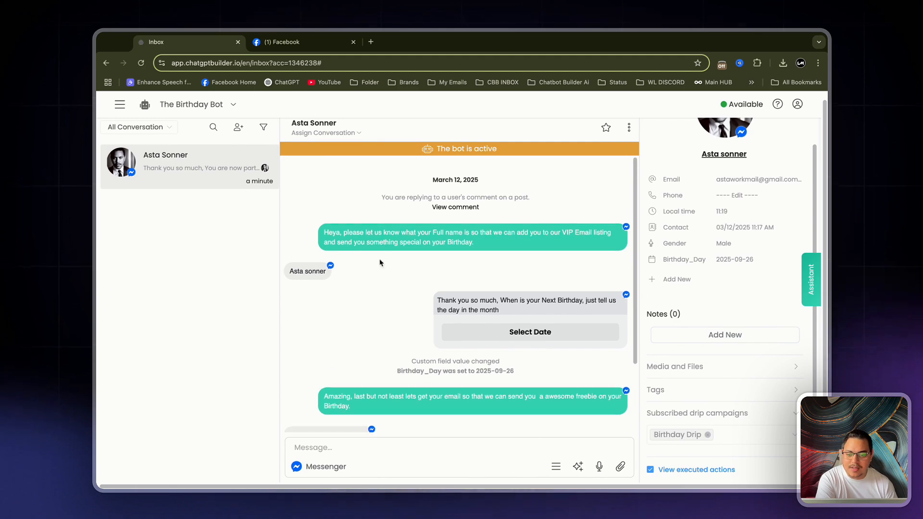
scroll(502, 369, "down", 2)
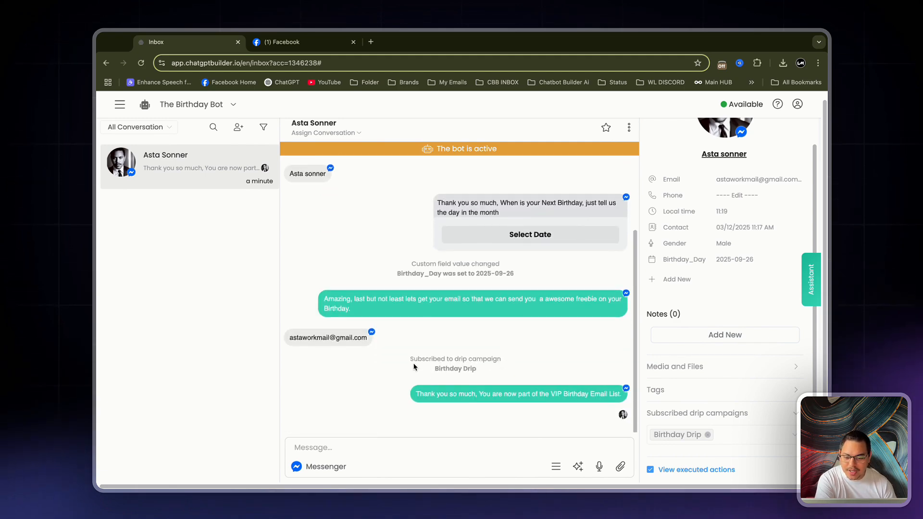
left_click_drag(414, 359, 560, 373)
left_click(560, 373)
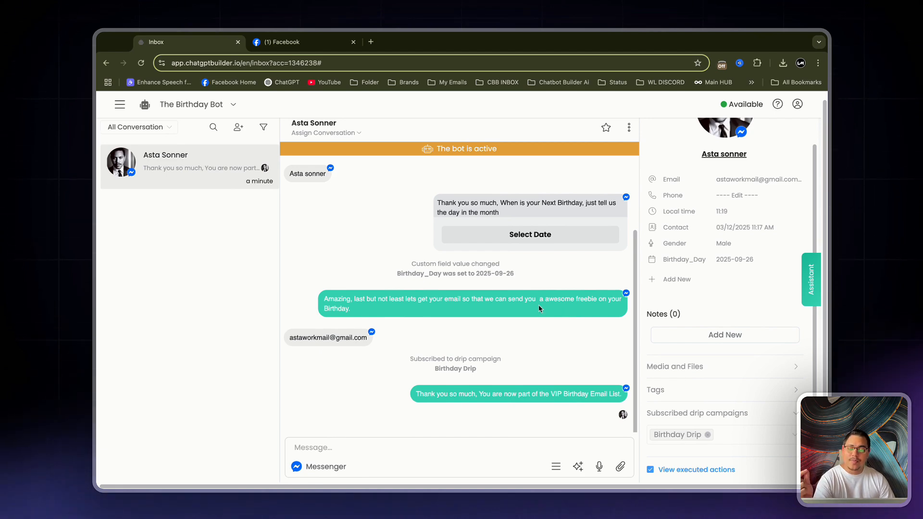
Open the Birthday- Email flow and examine its unsubscribe, date condition, email and resubscribe steps
left_click(120, 105)
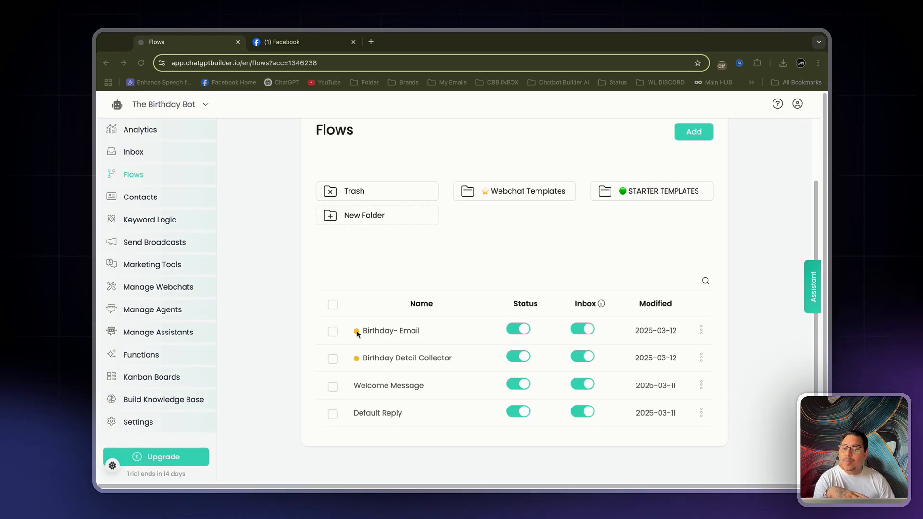
left_click(444, 331)
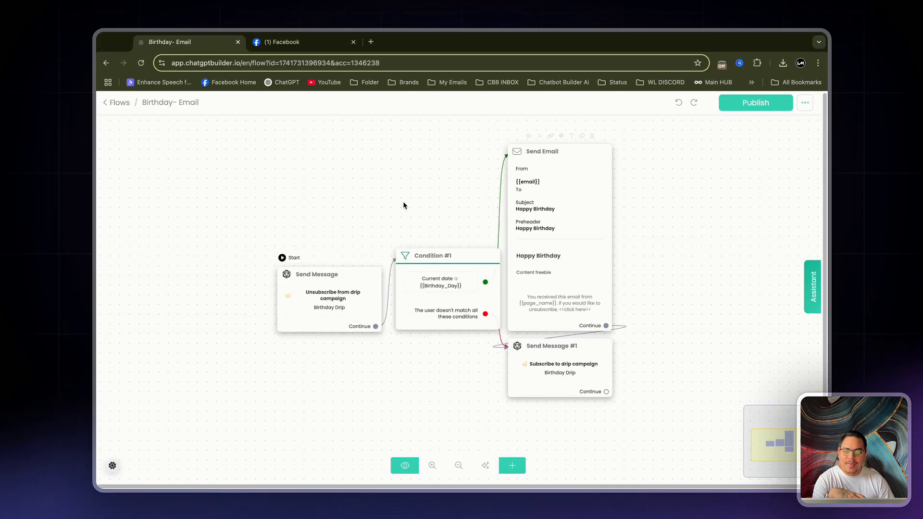
left_click_drag(404, 205, 366, 181)
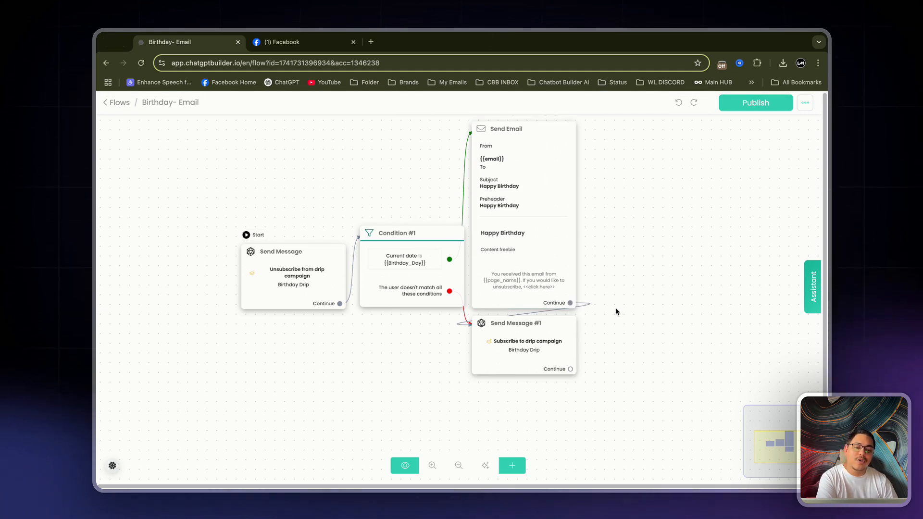
left_click(534, 352)
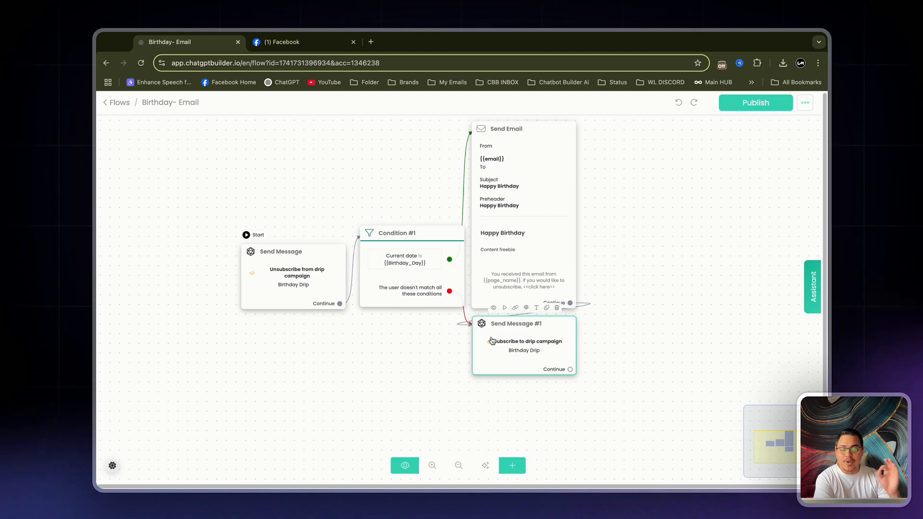